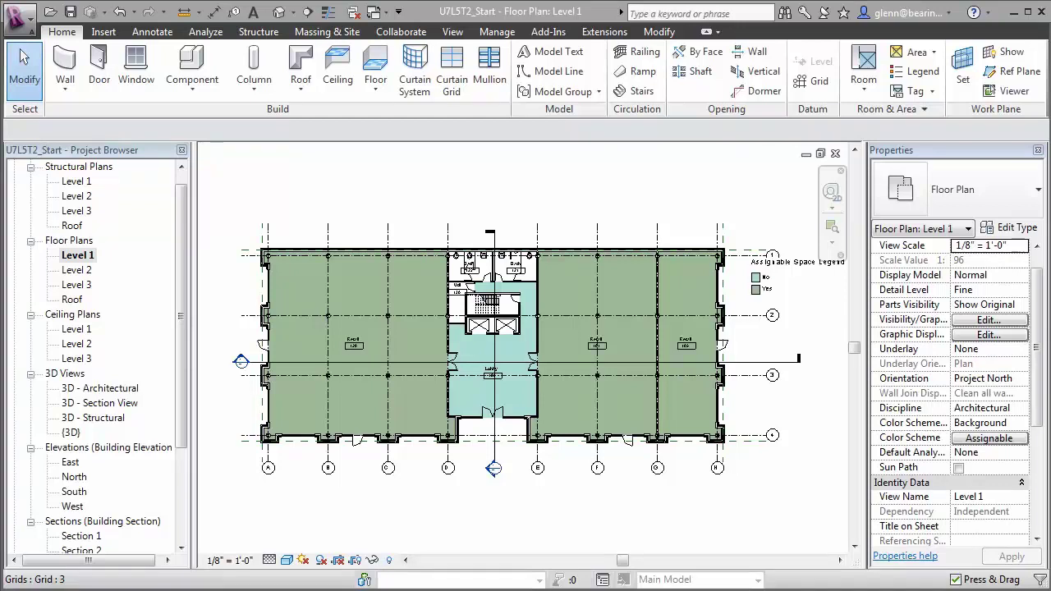
Add a project parameter named Floor Type with type Text, grouped under Other and applied to the Rooms category
{"action": "left_click", "coordinate": [497, 32]}
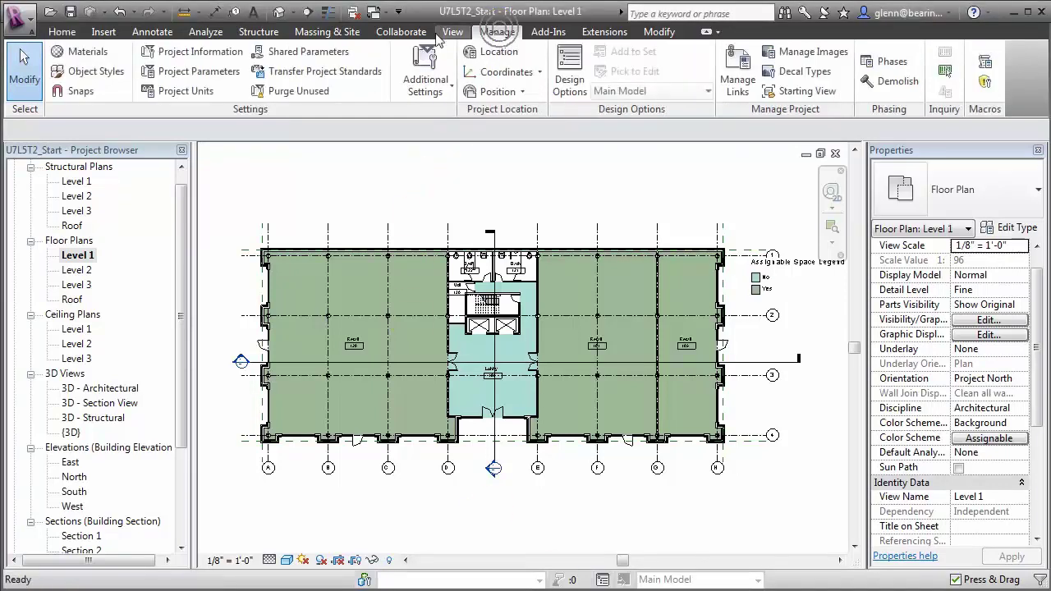
{"action": "left_click", "coordinate": [206, 71]}
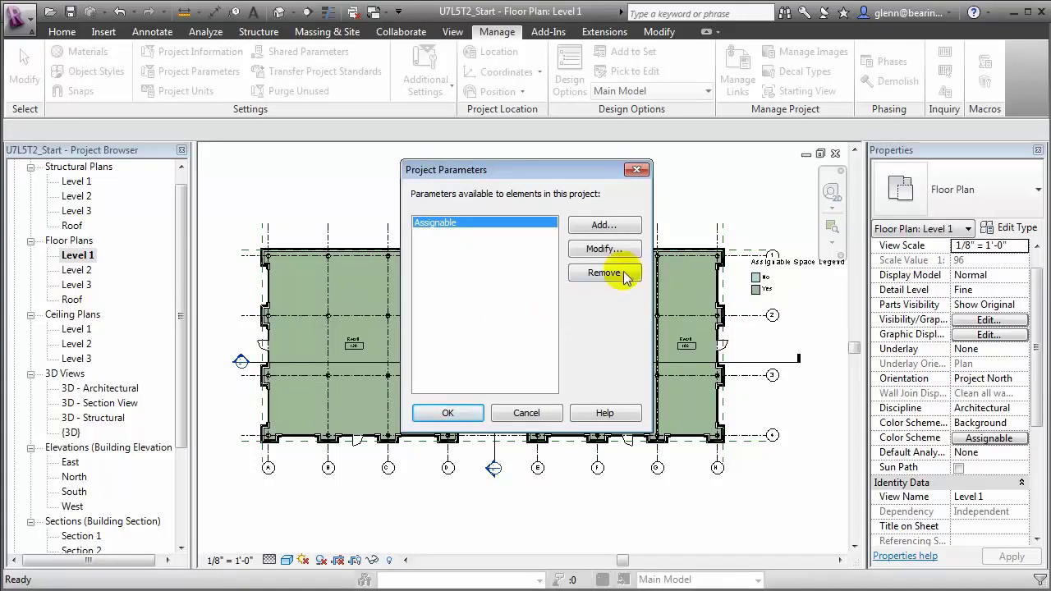
{"action": "left_click", "coordinate": [604, 224]}
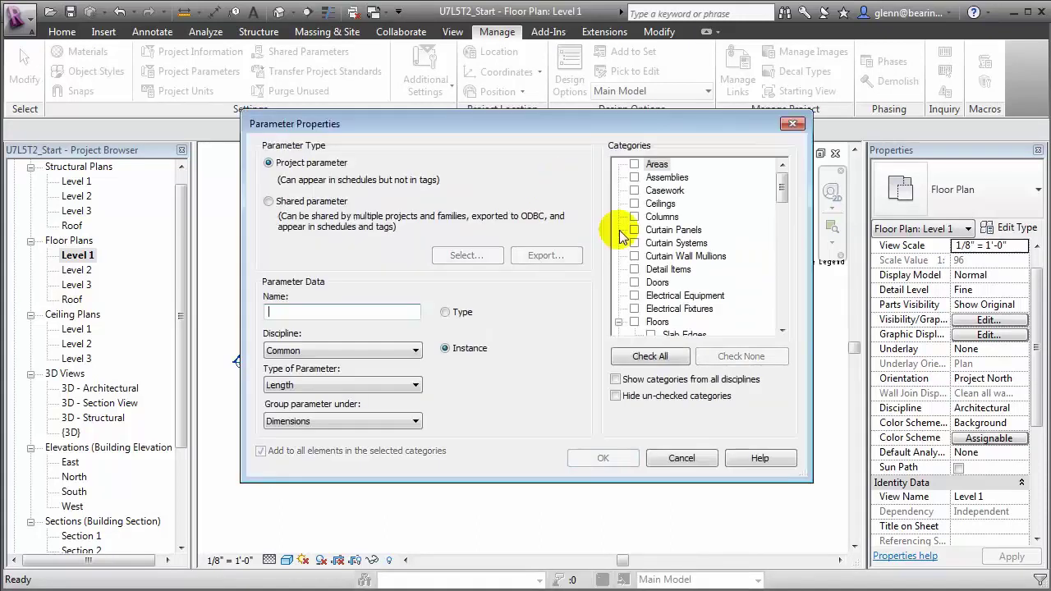
{"action": "type", "text": "Floor Type"}
{"action": "left_click", "coordinate": [400, 382]}
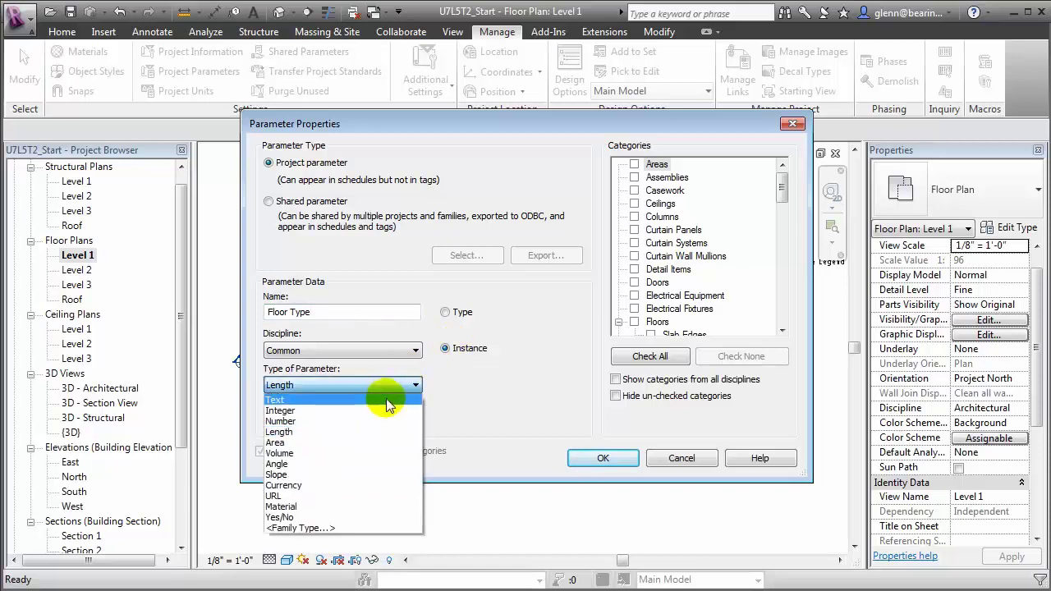
{"action": "left_click", "coordinate": [391, 401]}
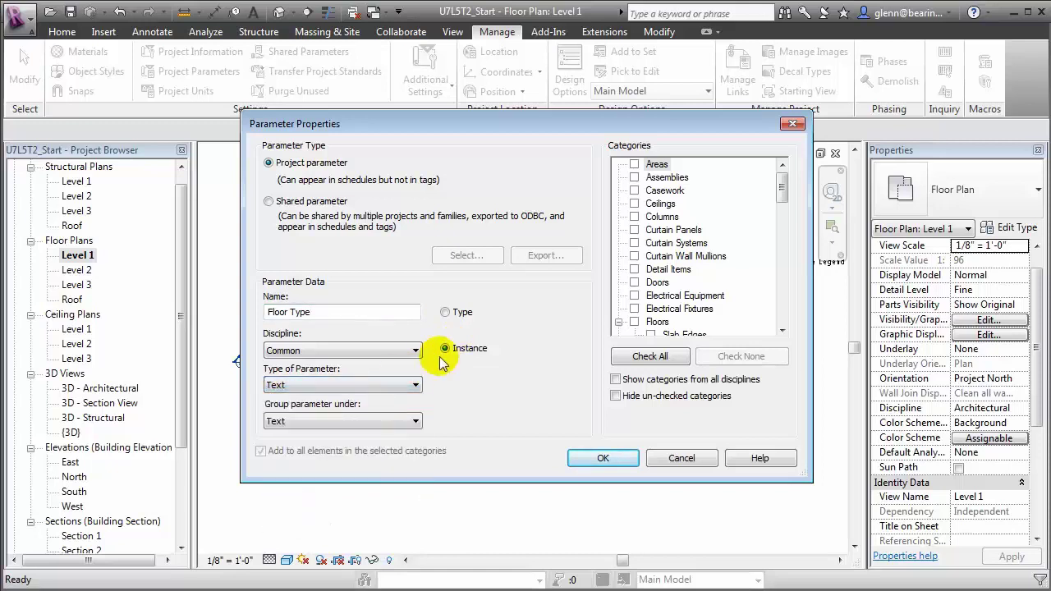
{"action": "left_click", "coordinate": [391, 421]}
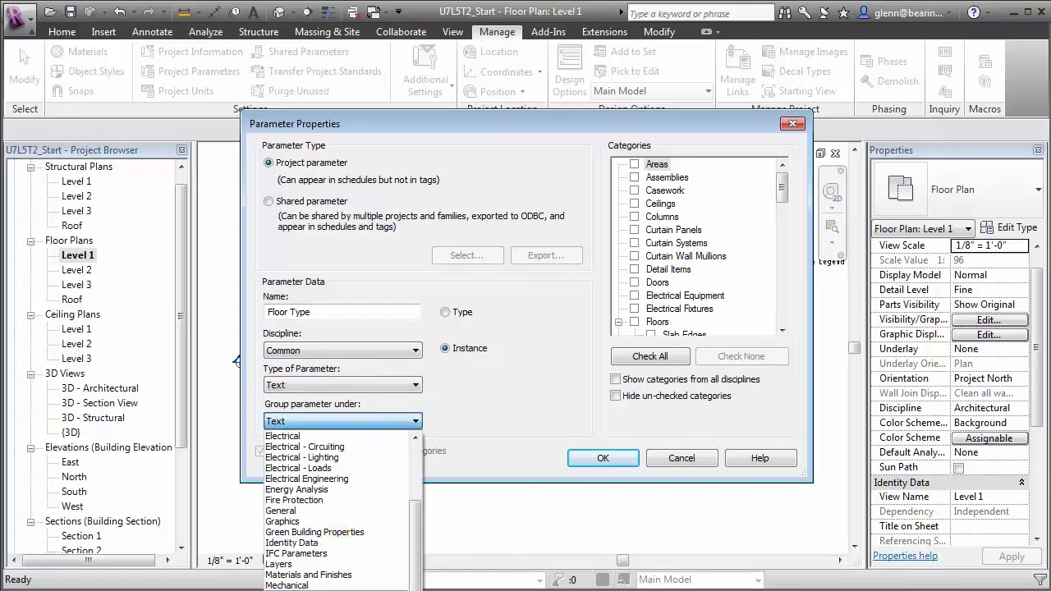
{"action": "left_click", "coordinate": [328, 590]}
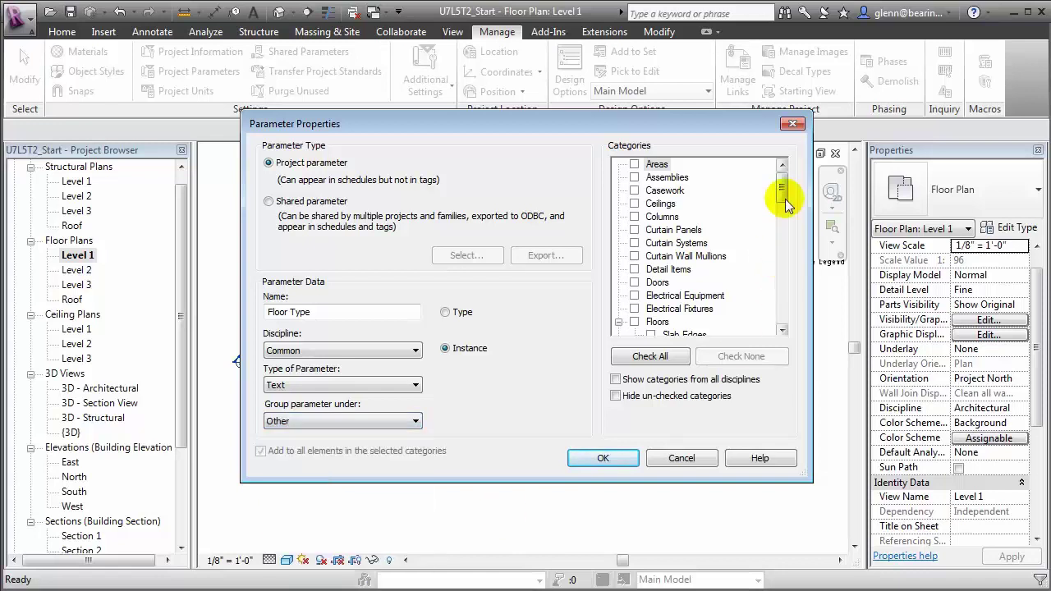
{"action": "left_click_drag", "start_coordinate": [784, 195], "coordinate": [778, 278]}
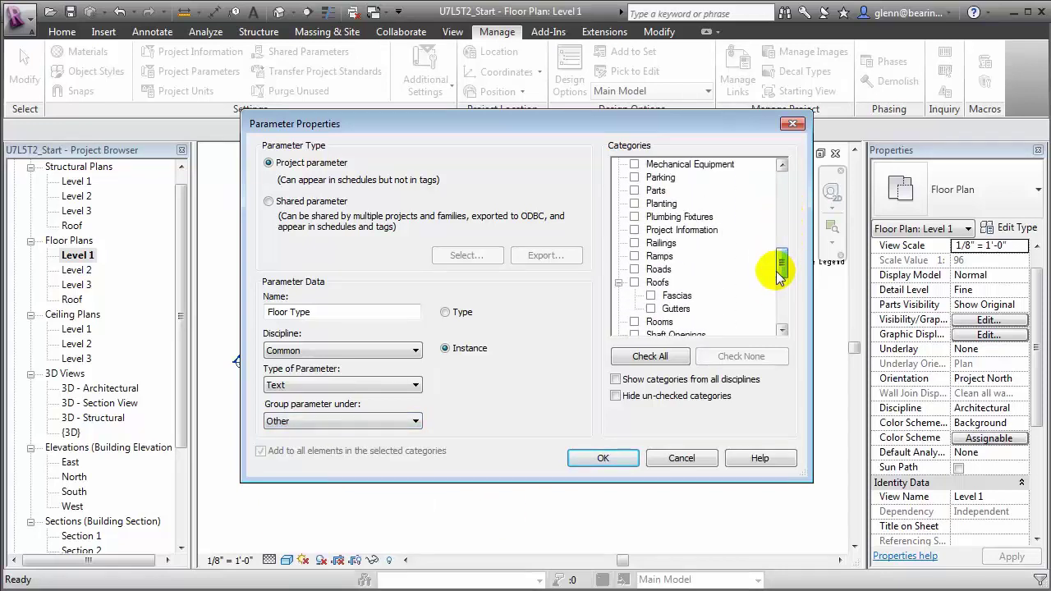
{"action": "left_click", "coordinate": [634, 322]}
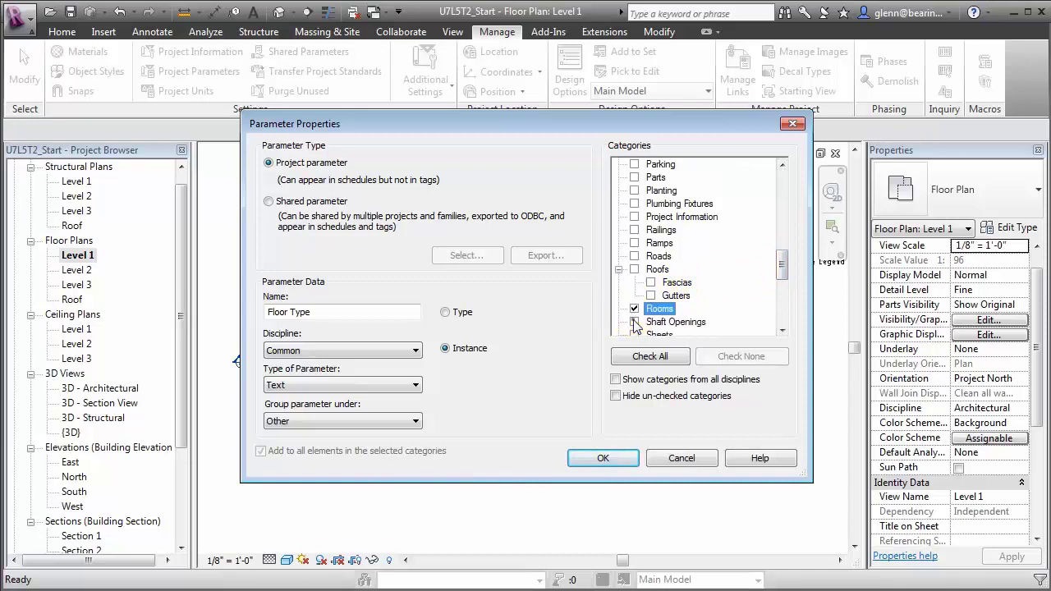
{"action": "left_click", "coordinate": [621, 457]}
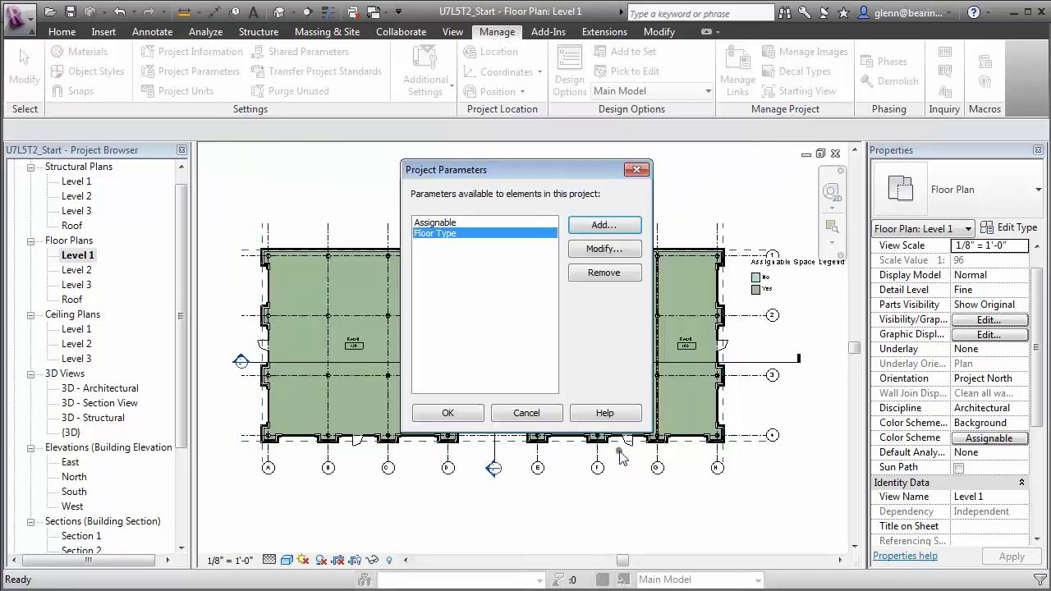
Add a project parameter named Floor Installation Year with type Integer, applied to the Rooms category
{"action": "left_click", "coordinate": [604, 226]}
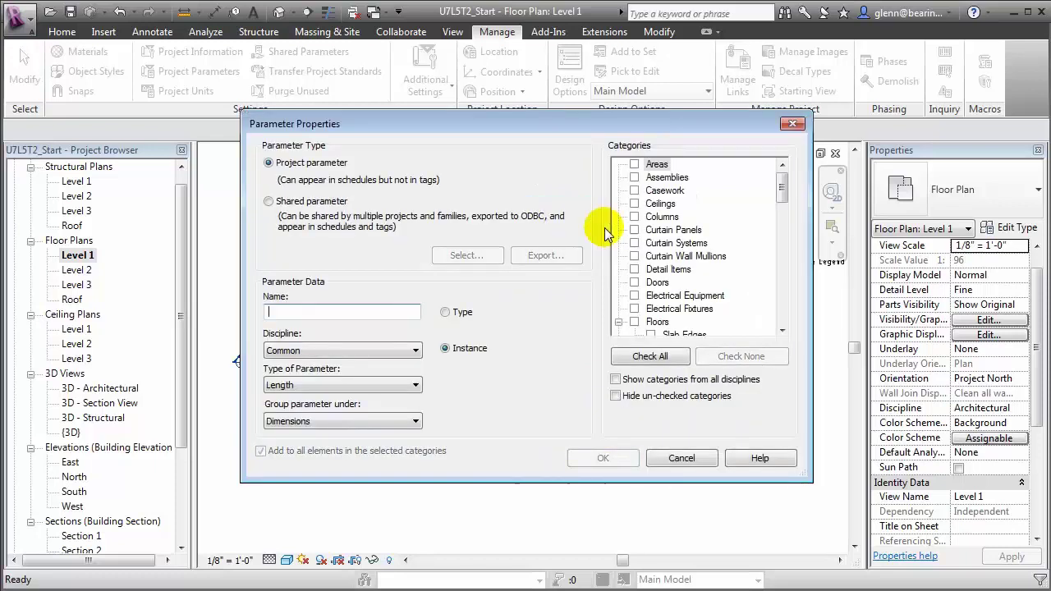
{"action": "type", "text": "Floor Installation Year"}
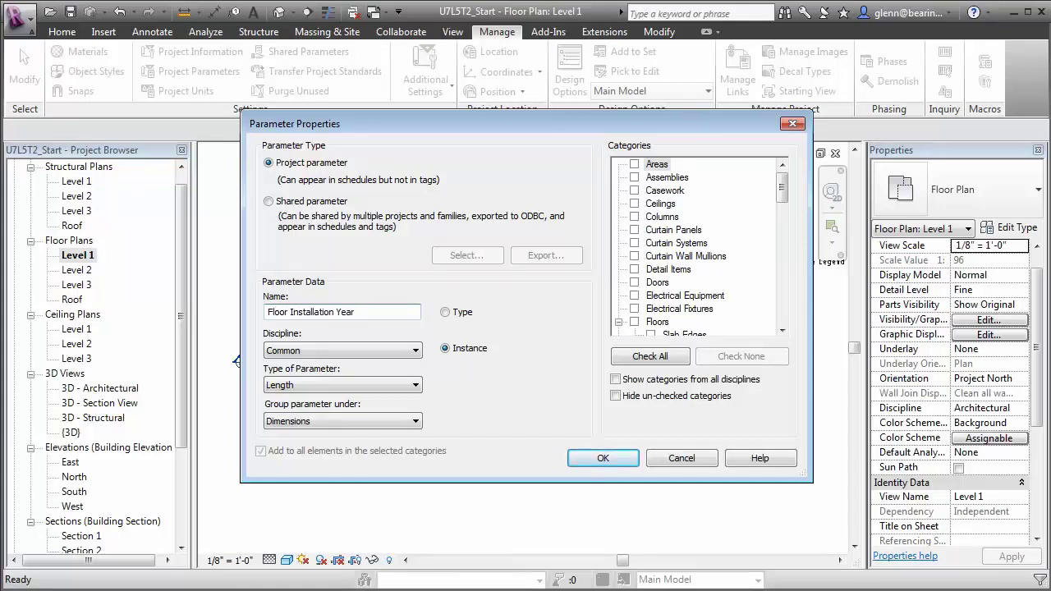
{"action": "left_click", "coordinate": [368, 385]}
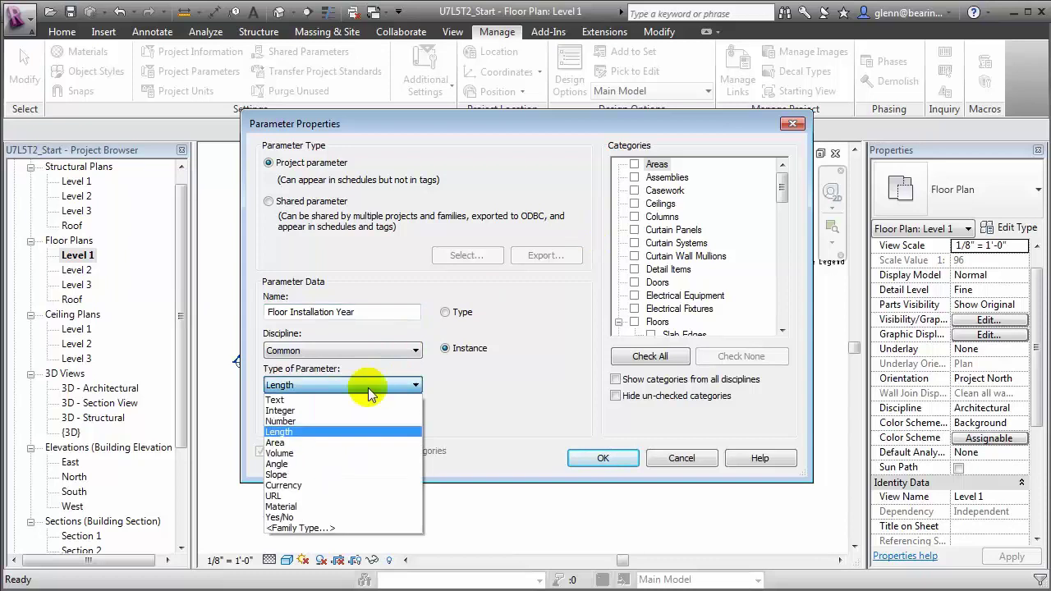
{"action": "left_click", "coordinate": [366, 409]}
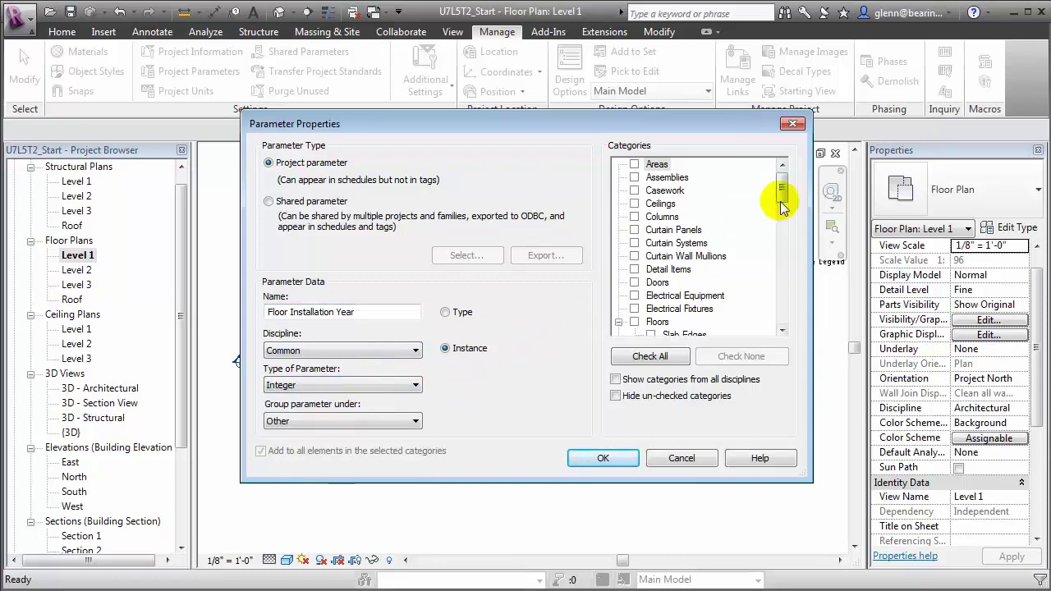
{"action": "left_click_drag", "start_coordinate": [781, 191], "coordinate": [788, 285]}
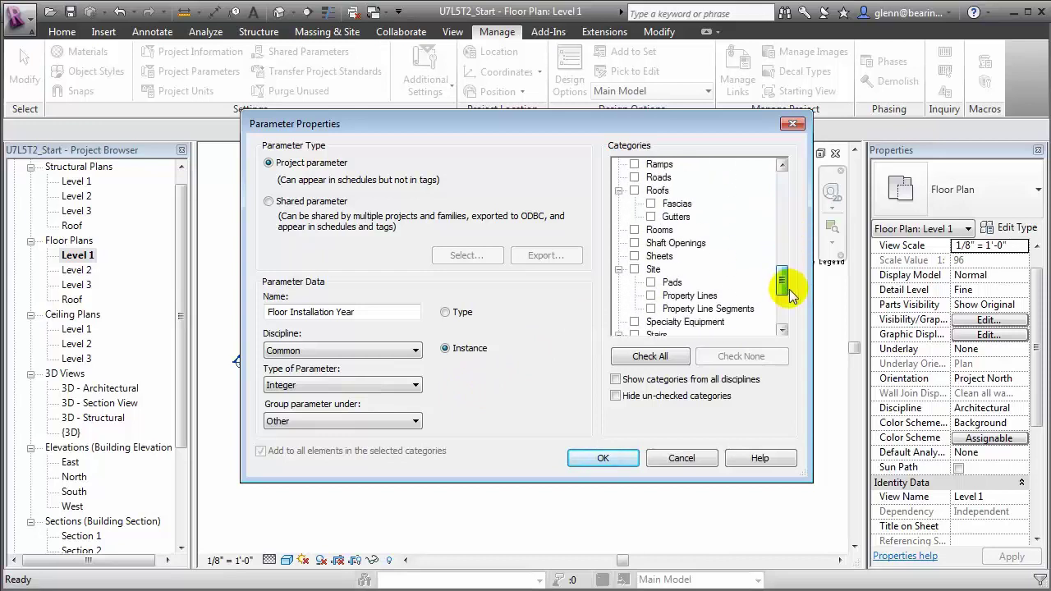
{"action": "left_click", "coordinate": [633, 230]}
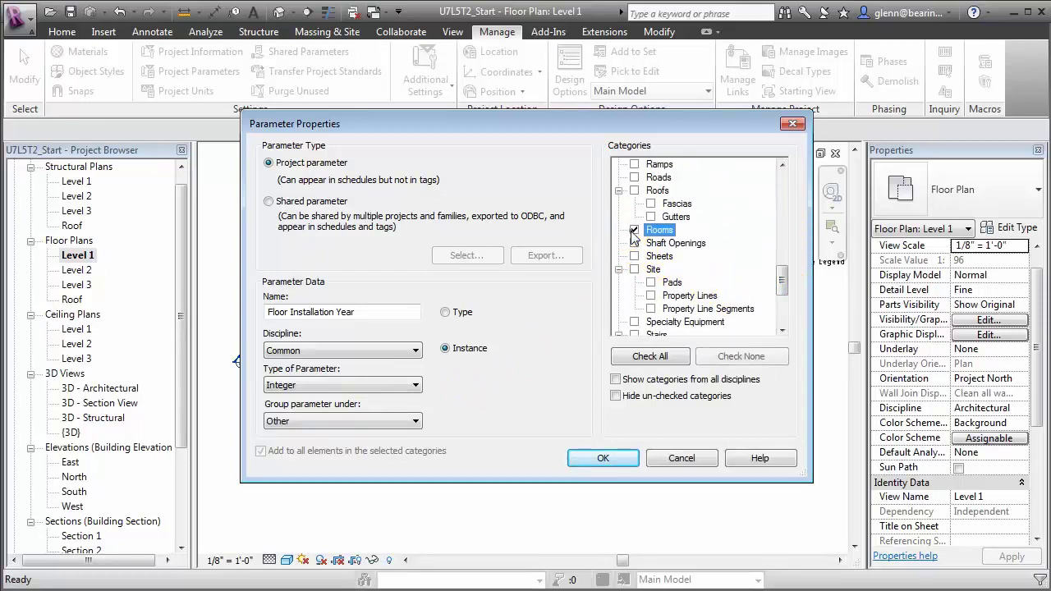
{"action": "left_click", "coordinate": [628, 463]}
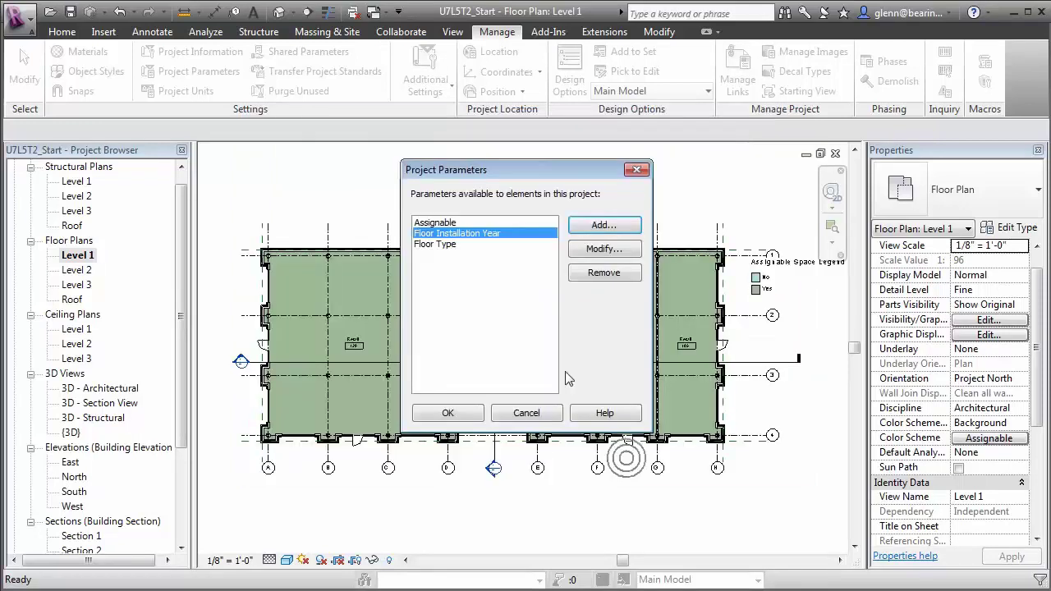
Add a project parameter named Floor Lifecycle with type Integer, applied to the Rooms category
{"action": "left_click", "coordinate": [592, 222]}
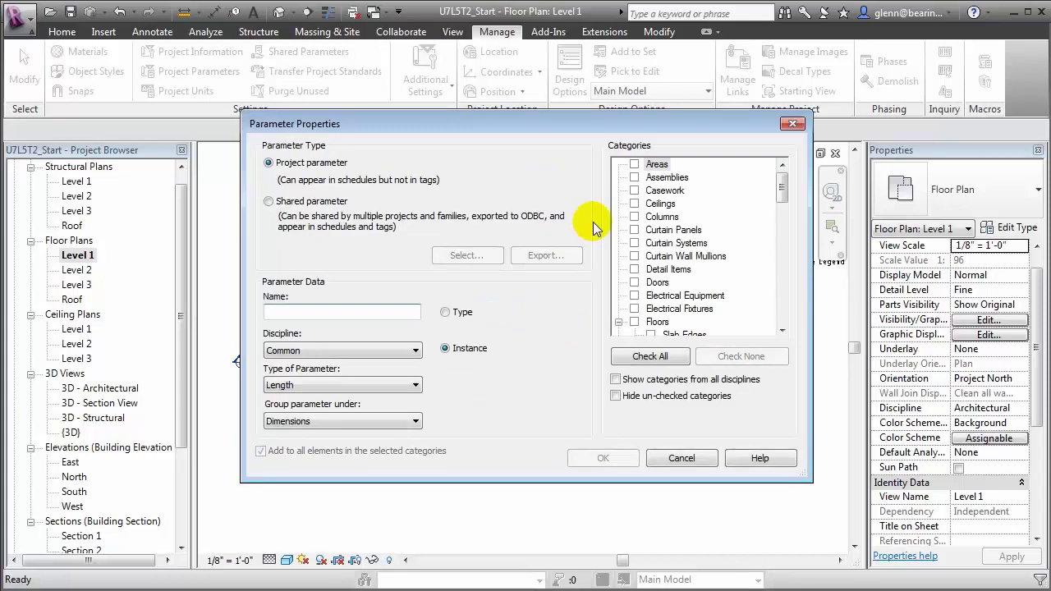
{"action": "type", "text": "Floor Lifecycle"}
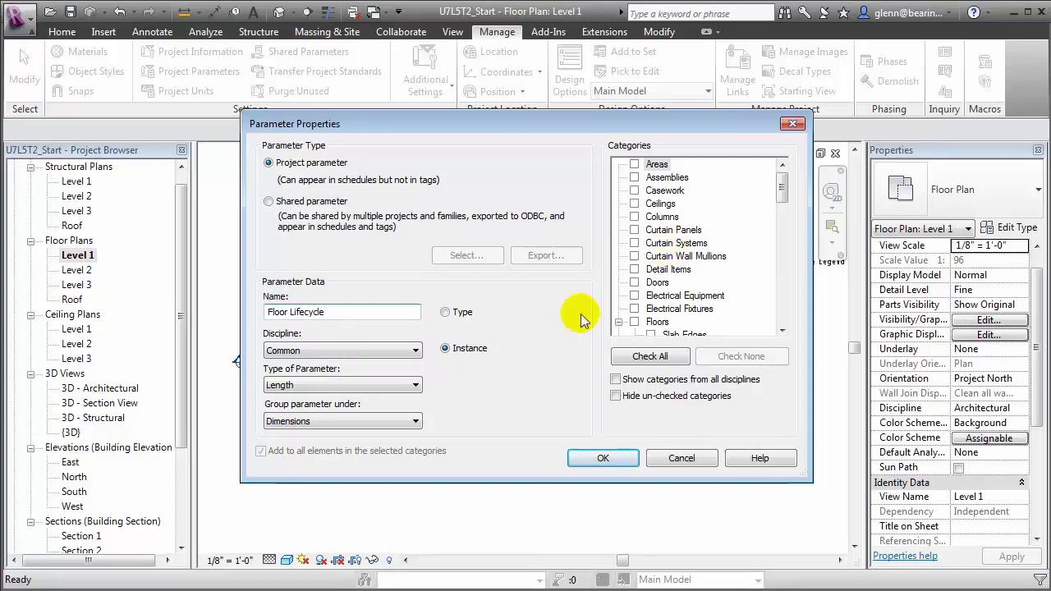
{"action": "left_click", "coordinate": [413, 385]}
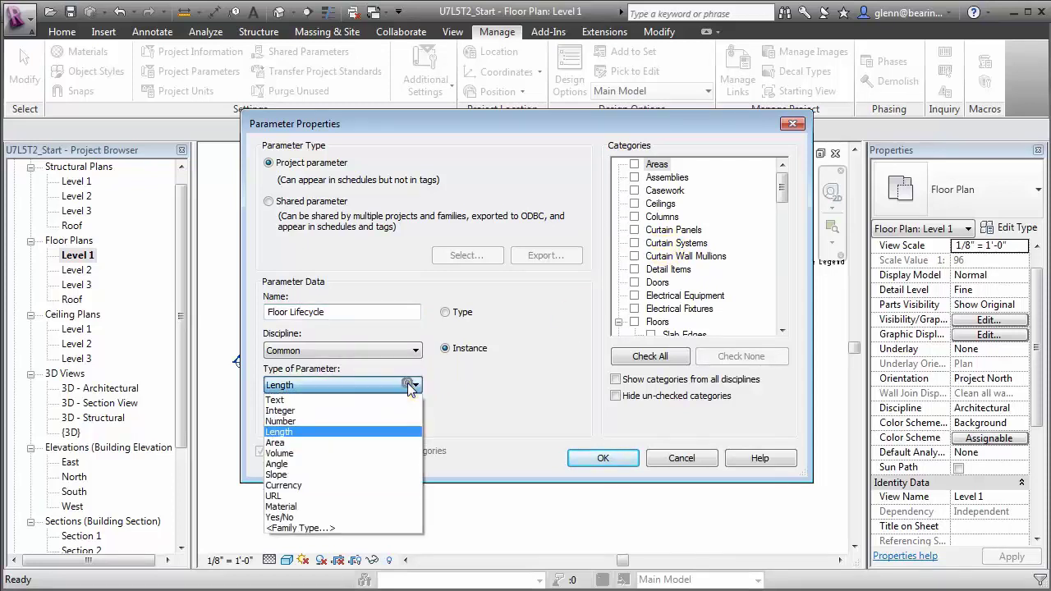
{"action": "left_click", "coordinate": [373, 409]}
{"action": "scroll", "coordinate": [774, 258], "scroll_direction": "down", "scroll_amount": 8}
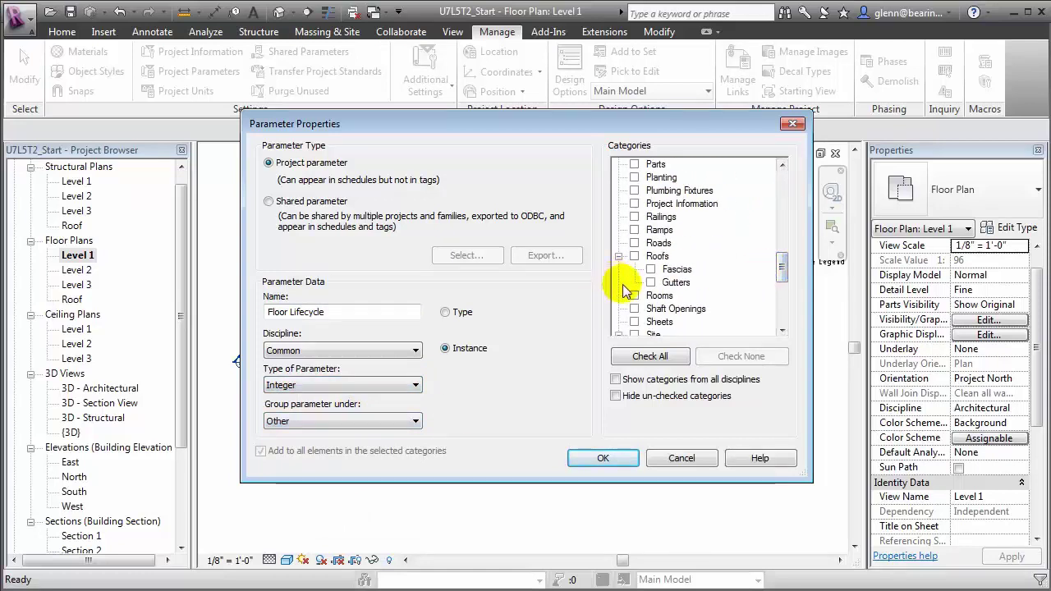
{"action": "left_click", "coordinate": [633, 296]}
{"action": "left_click", "coordinate": [611, 451]}
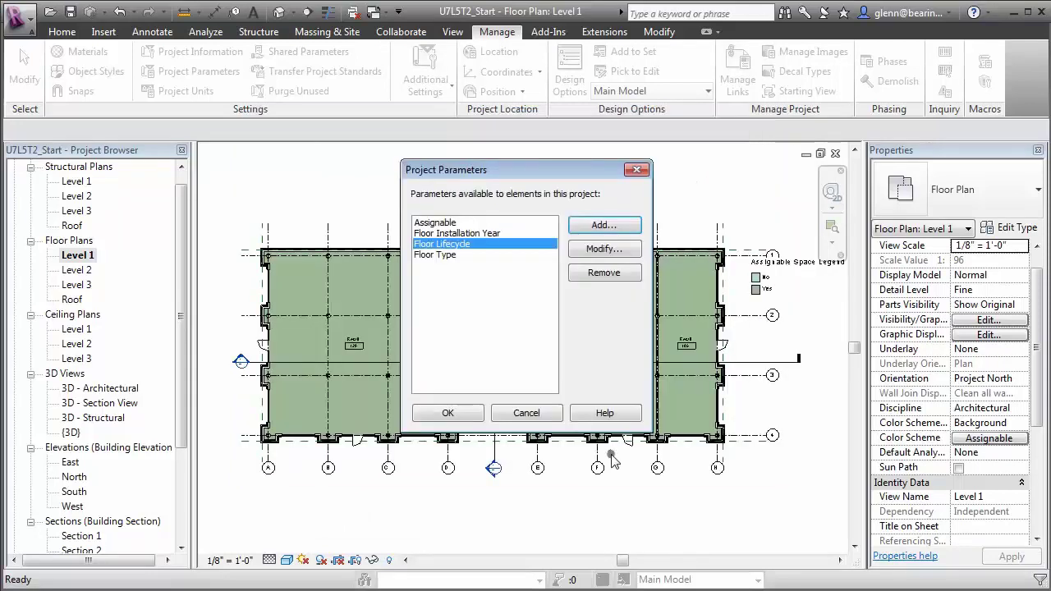
Add a project parameter named Floor Cost per SF with type Currency for the Rooms category, and accept the project parameters
{"action": "left_click", "coordinate": [606, 229]}
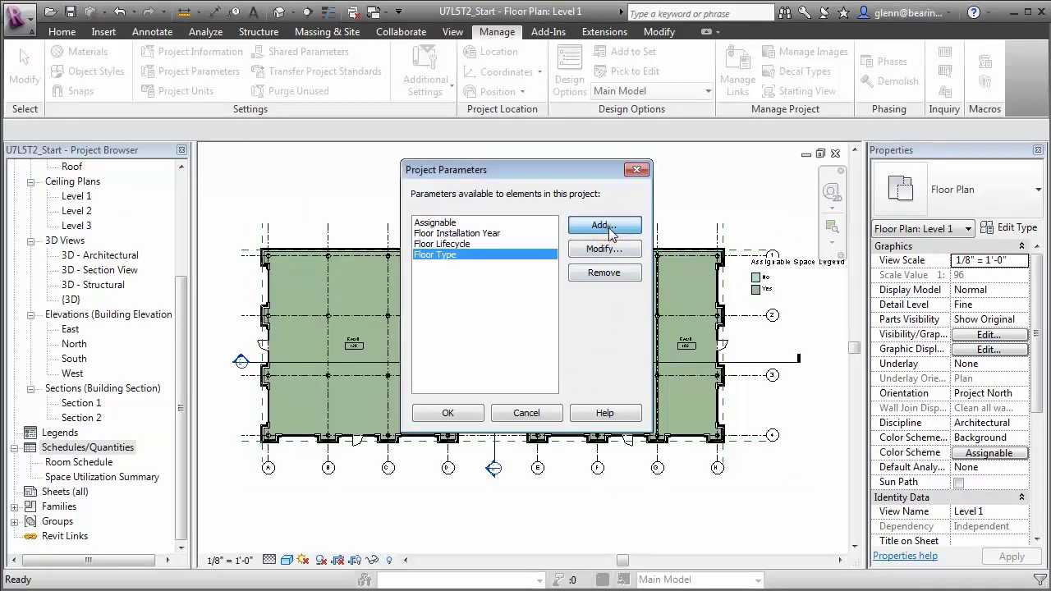
{"action": "type", "text": "Fl"}
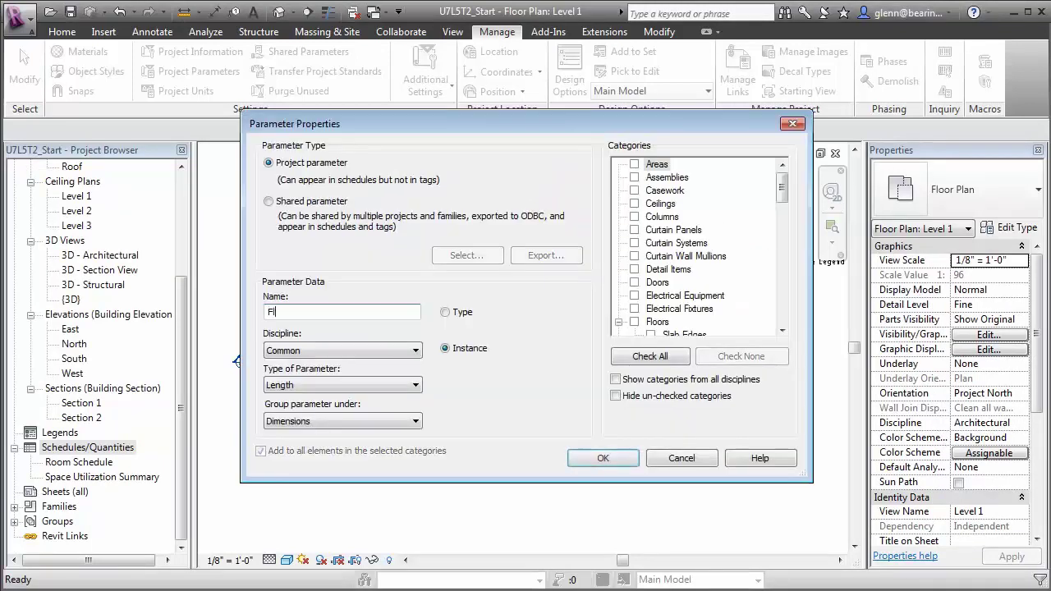
{"action": "type", "text": "oor Cost per SF"}
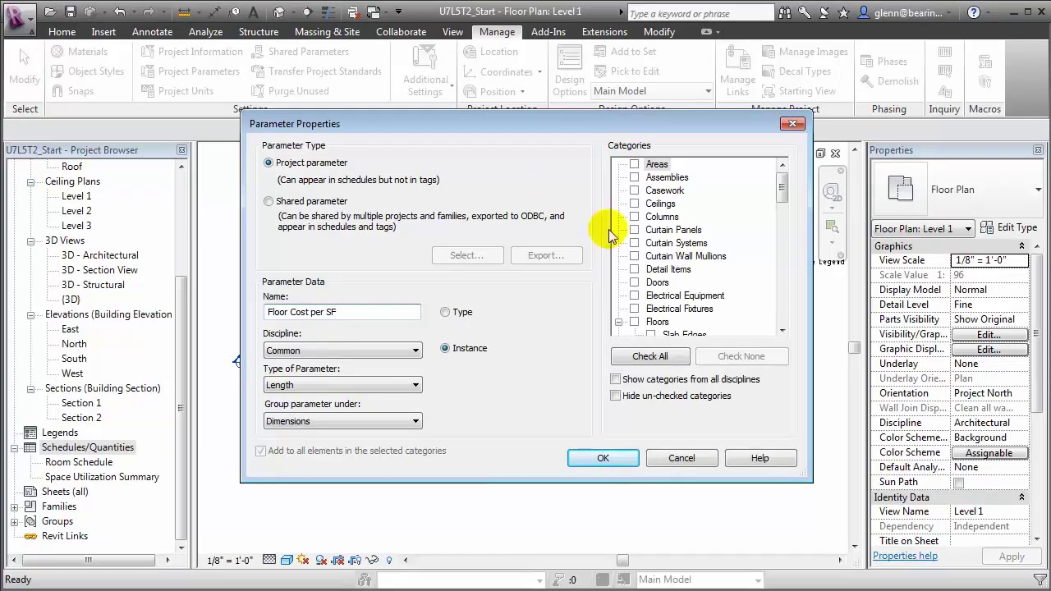
{"action": "left_click", "coordinate": [325, 385]}
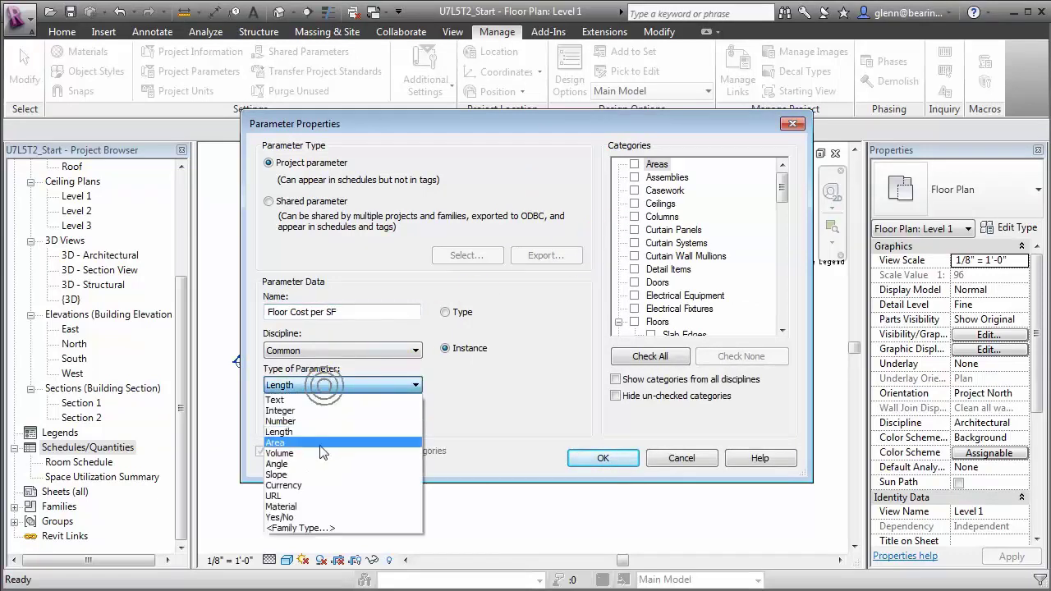
{"action": "left_click", "coordinate": [305, 483]}
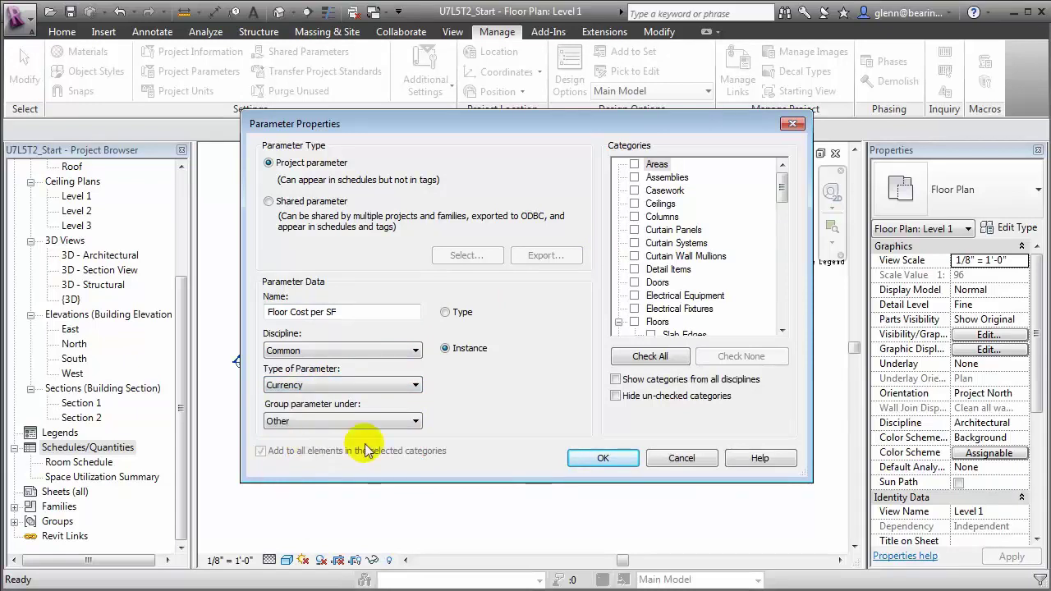
{"action": "left_click_drag", "start_coordinate": [782, 189], "coordinate": [776, 285]}
{"action": "left_click", "coordinate": [635, 231]}
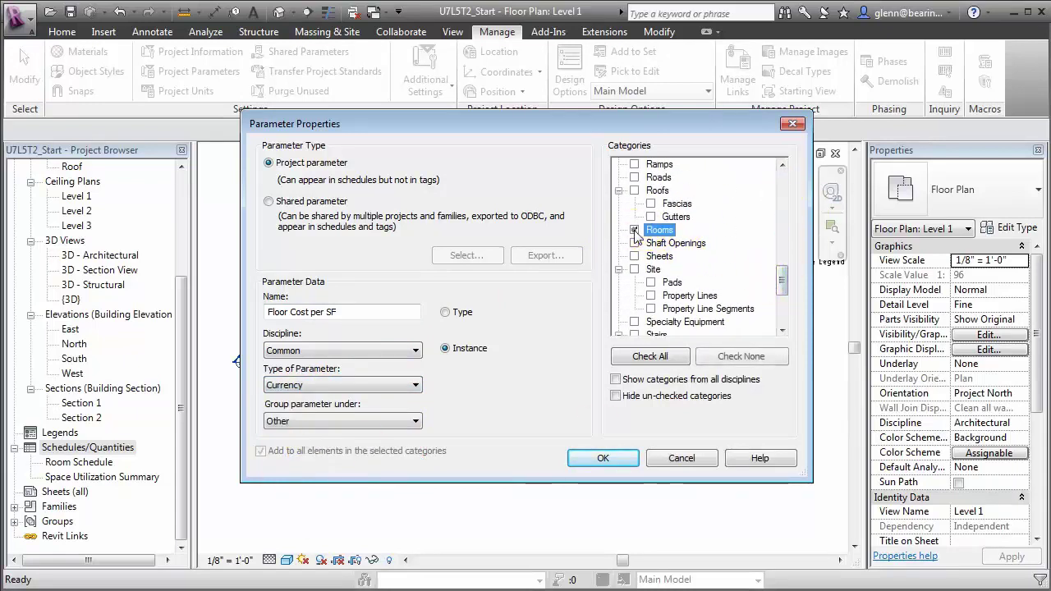
{"action": "left_click", "coordinate": [603, 458]}
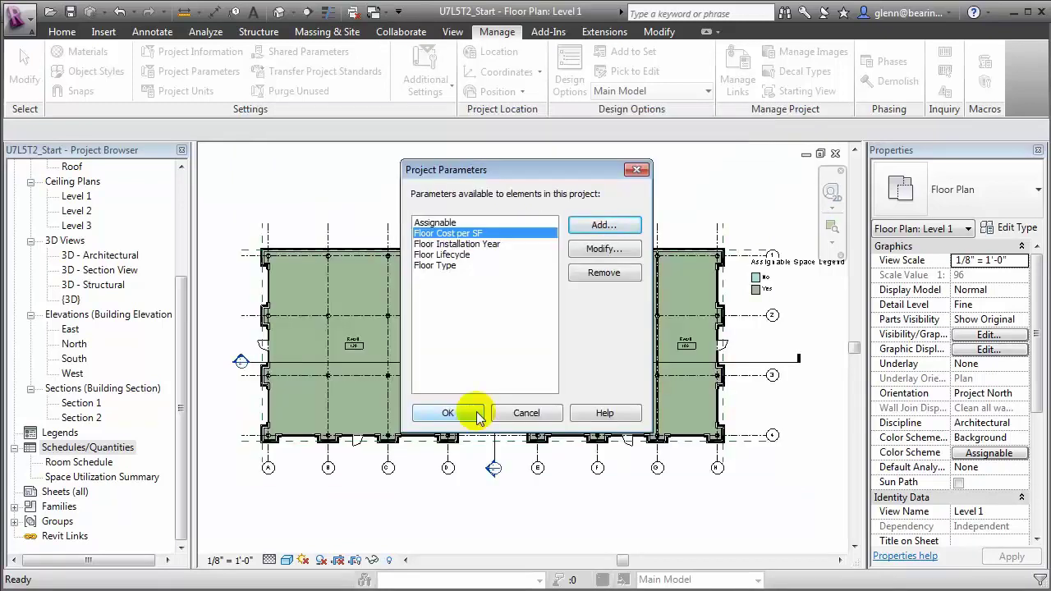
{"action": "left_click", "coordinate": [477, 413]}
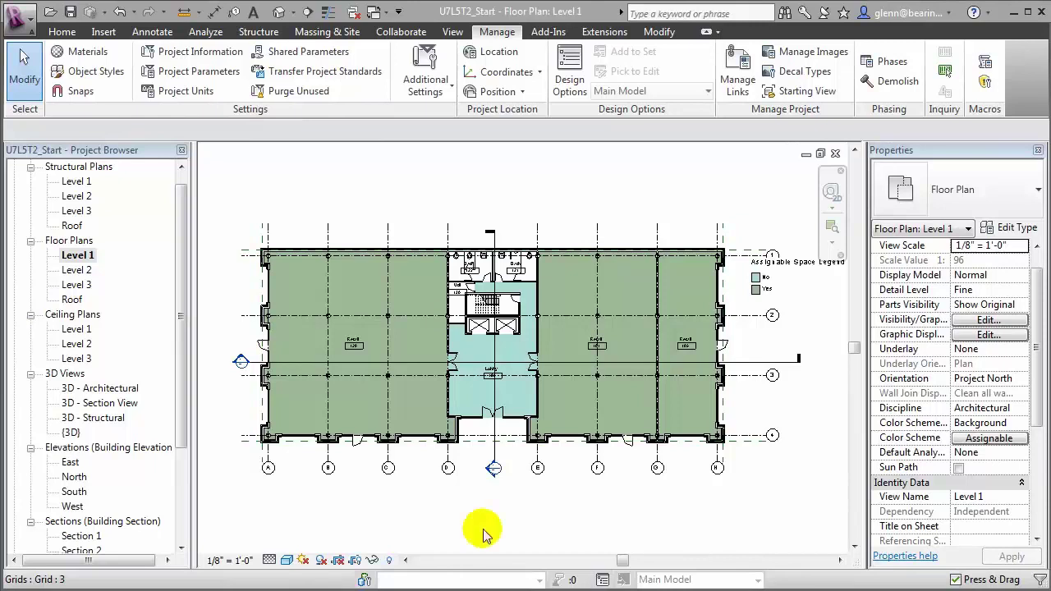
Duplicate the Room Schedule view in the project
{"action": "left_click_drag", "start_coordinate": [183, 424], "coordinate": [175, 546]}
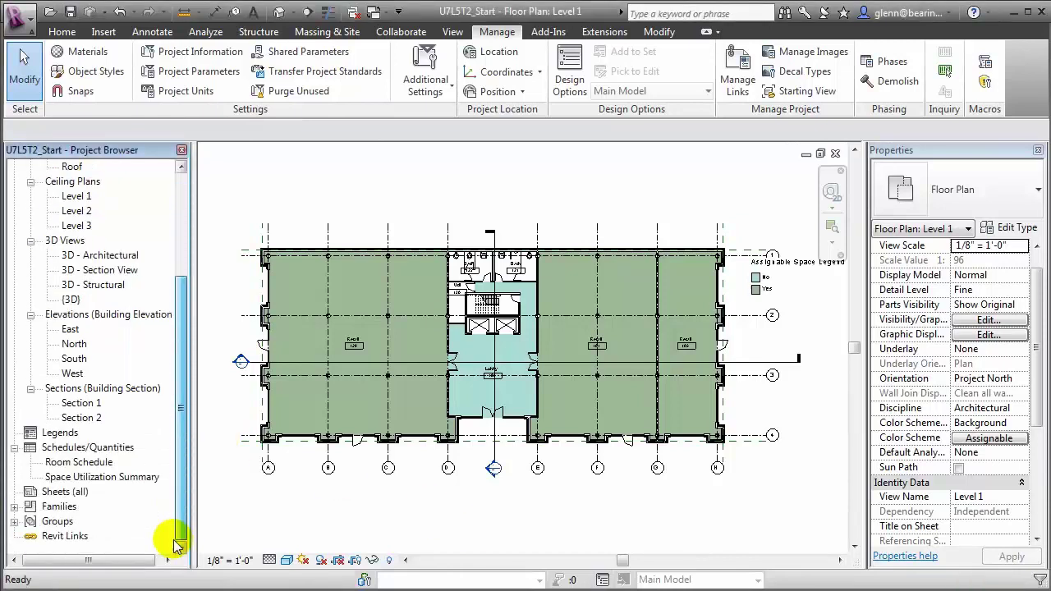
{"action": "left_click", "coordinate": [72, 461]}
{"action": "right_click", "coordinate": [71, 462]}
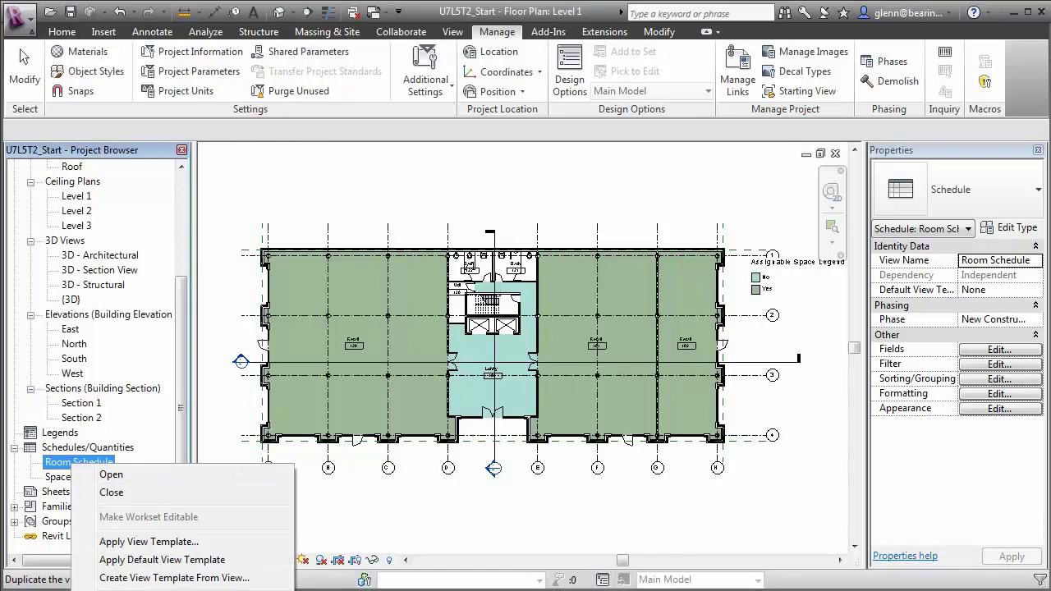
{"action": "left_click", "coordinate": [328, 589]}
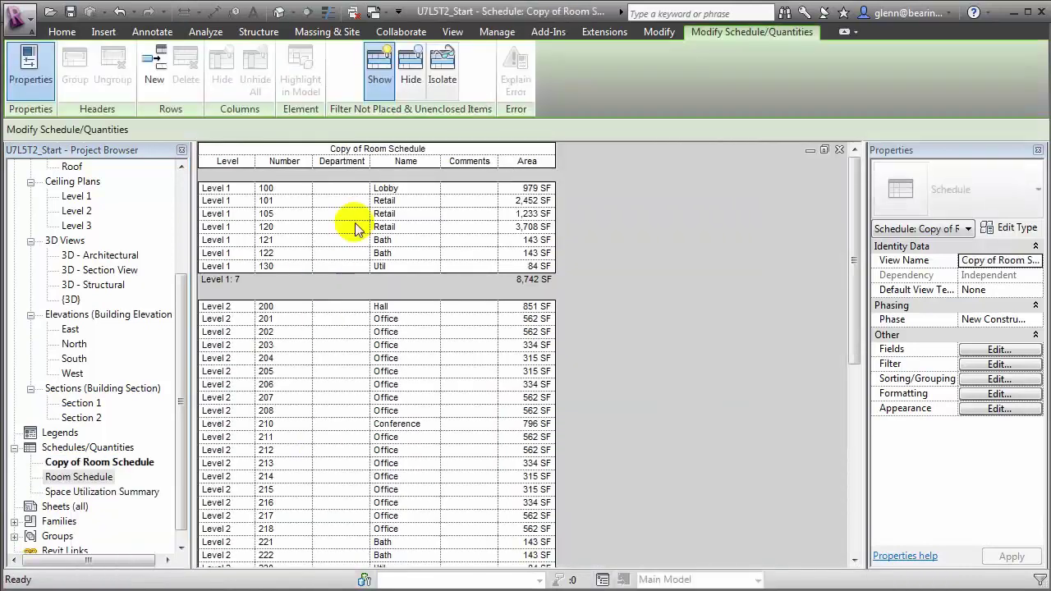
Retitle the copied room schedule as Floor Replacement Planning Schedule
{"action": "left_click", "coordinate": [414, 147]}
{"action": "left_click", "coordinate": [413, 149]}
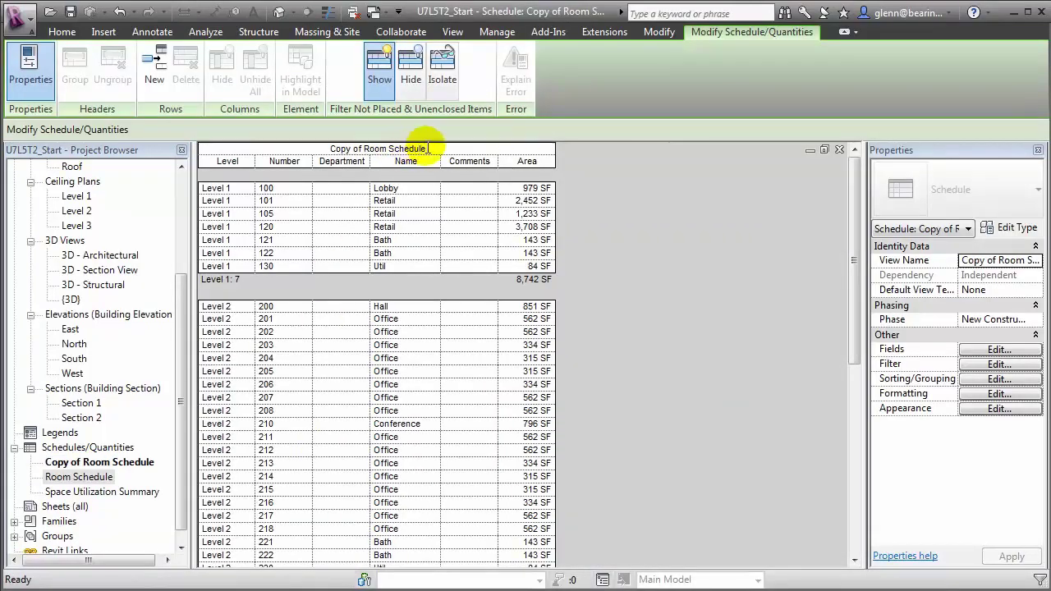
{"action": "type", "text": "Fl"}
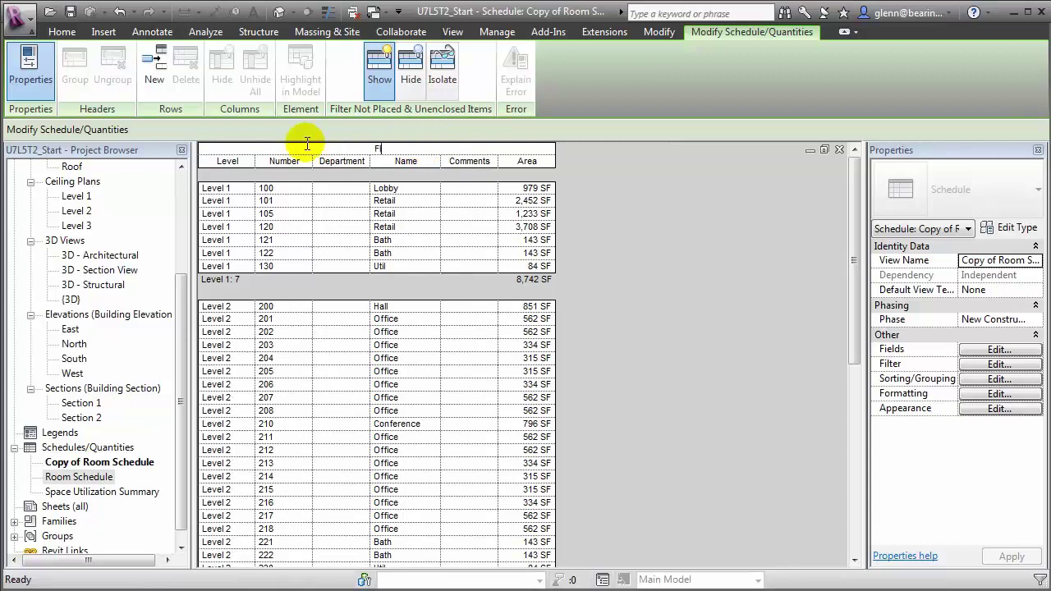
{"action": "type", "text": "oor Replacement Planni"}
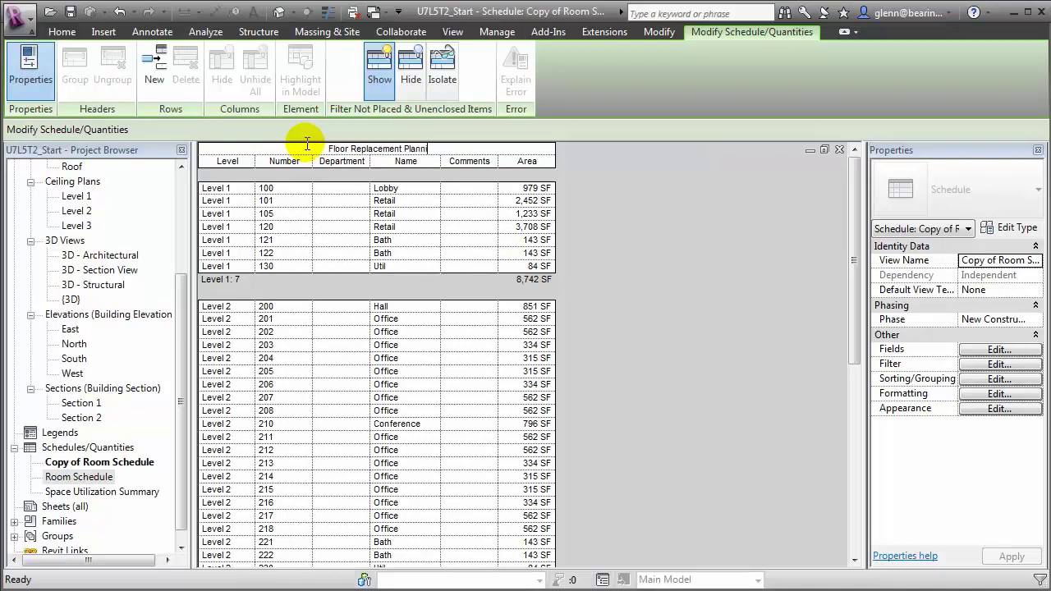
{"action": "type", "text": "ng Schedule"}
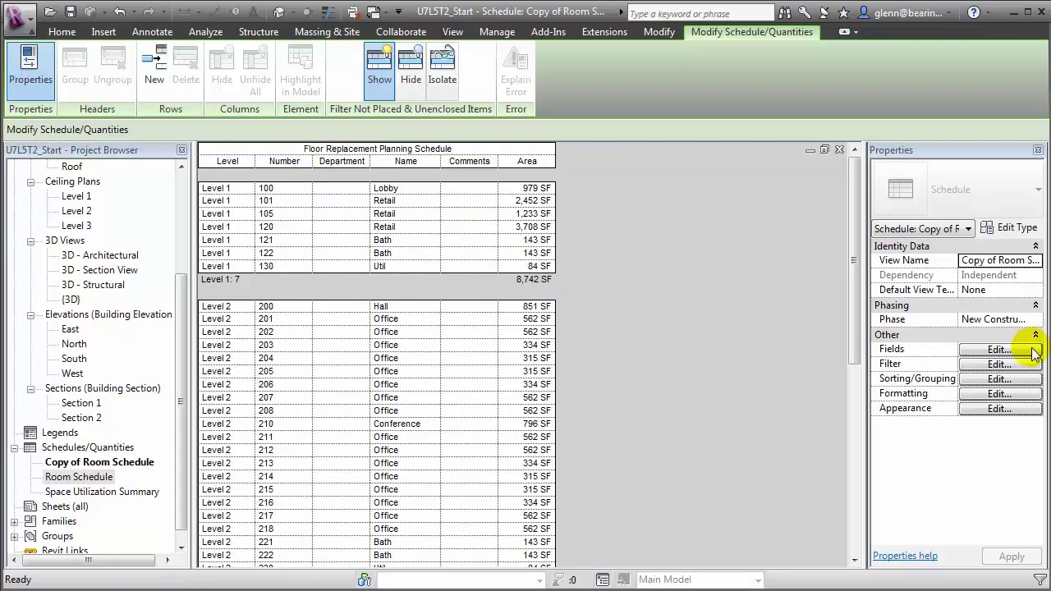
Add the Floor Type, Floor Installation Year, Floor Lifecycle and Floor Cost per SF fields to the schedule
{"action": "left_click", "coordinate": [998, 350]}
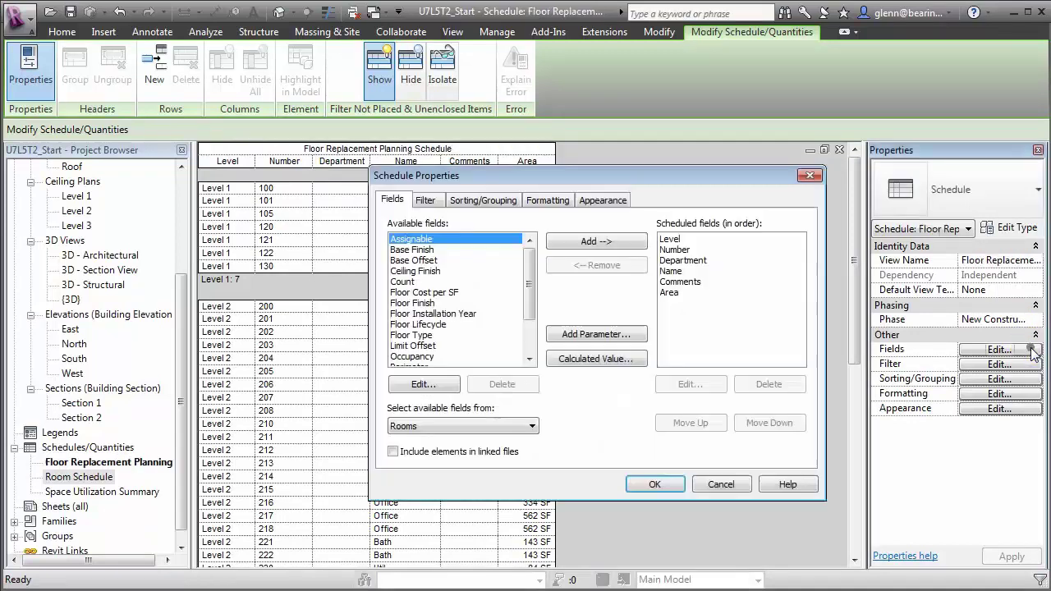
{"action": "left_click", "coordinate": [410, 335]}
{"action": "left_click", "coordinate": [598, 241]}
{"action": "left_click", "coordinate": [480, 313]}
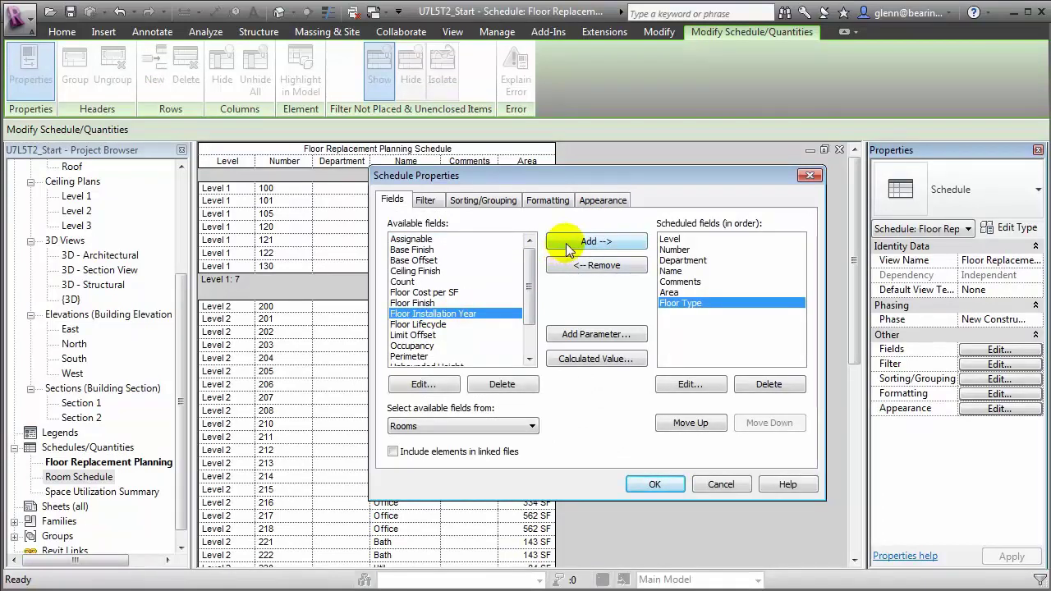
{"action": "left_click", "coordinate": [566, 243]}
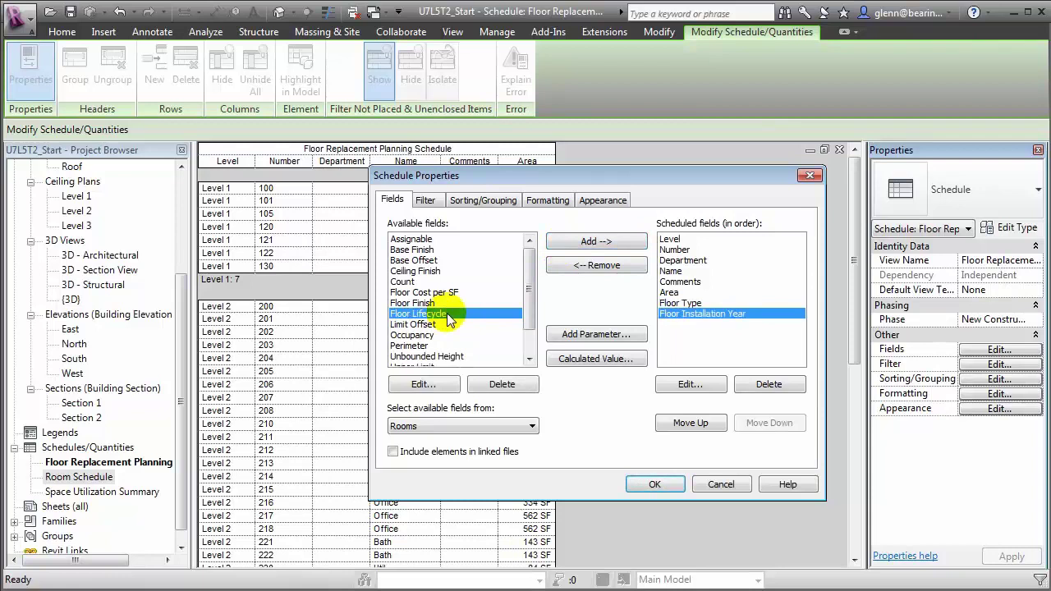
{"action": "left_click", "coordinate": [573, 242]}
{"action": "left_click", "coordinate": [435, 292]}
{"action": "left_click", "coordinate": [564, 246]}
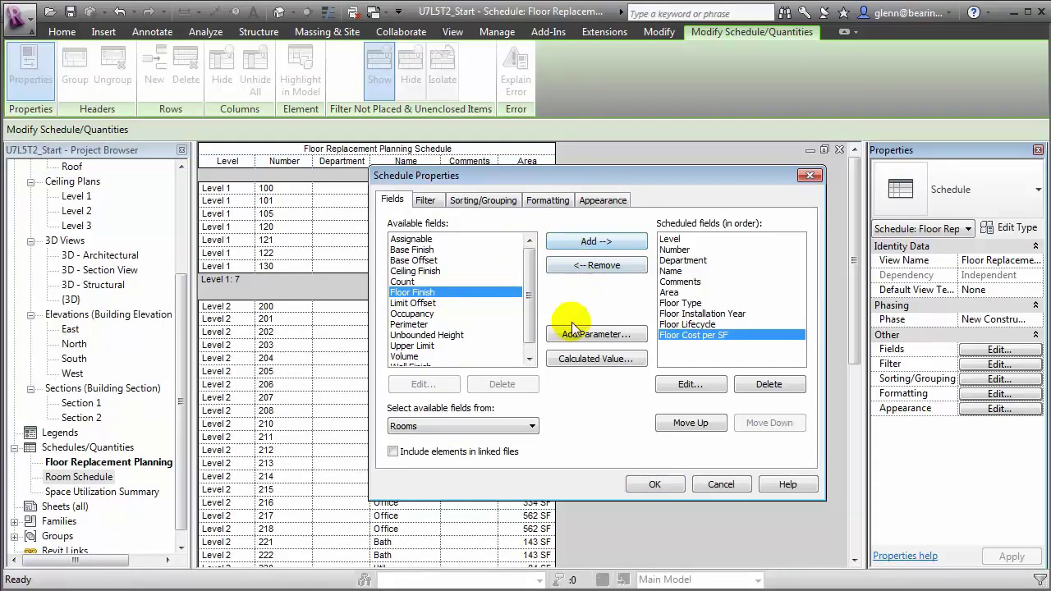
Create a calculated value named Floor Replacement Year with type Integer
{"action": "left_click", "coordinate": [574, 359]}
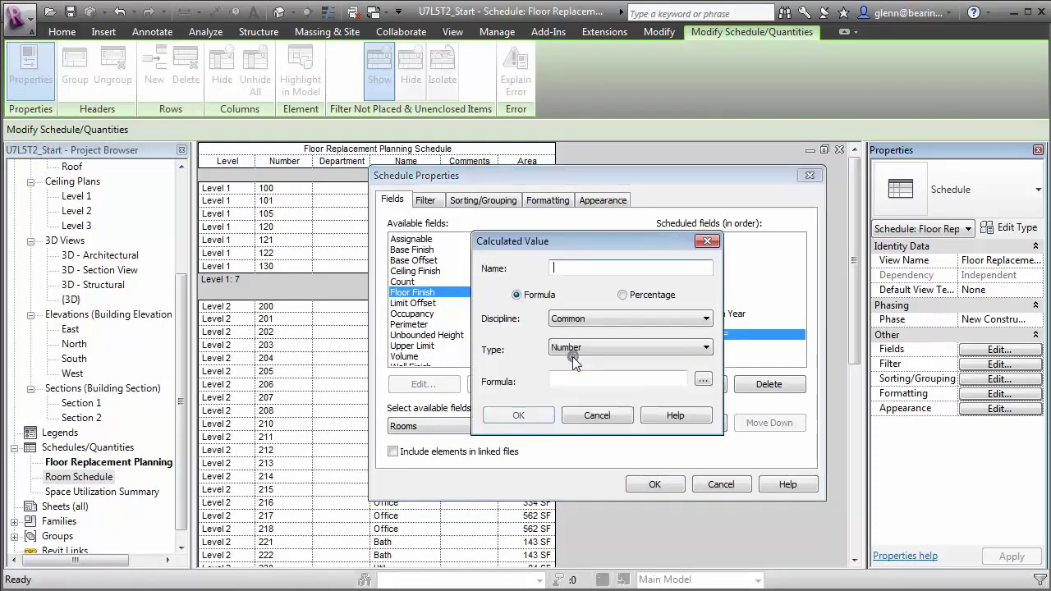
{"action": "type", "text": "Floo"}
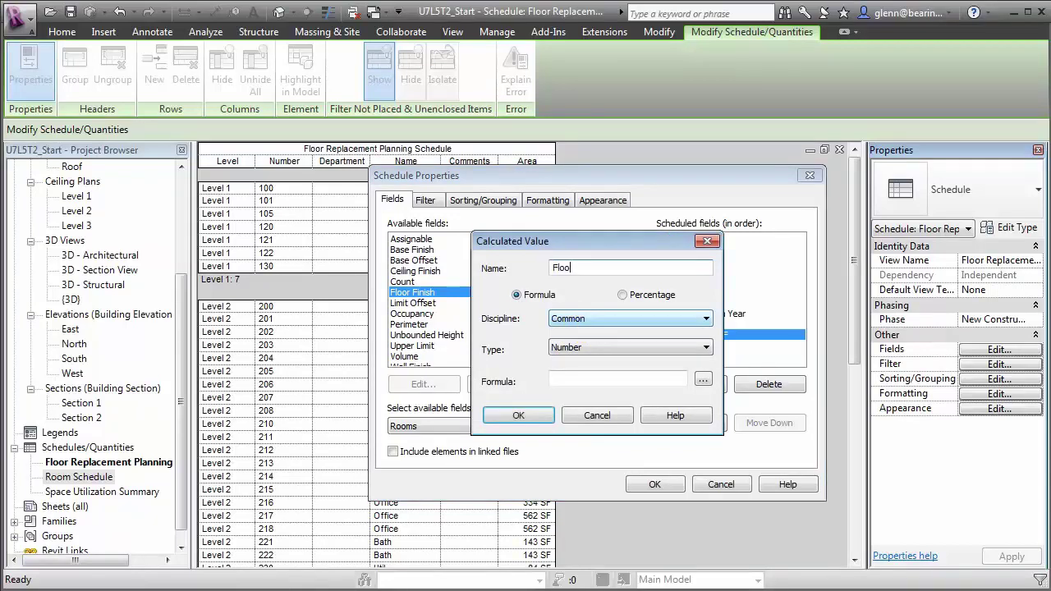
{"action": "type", "text": "r Replacement Year"}
{"action": "left_click", "coordinate": [589, 347]}
{"action": "left_click", "coordinate": [579, 373]}
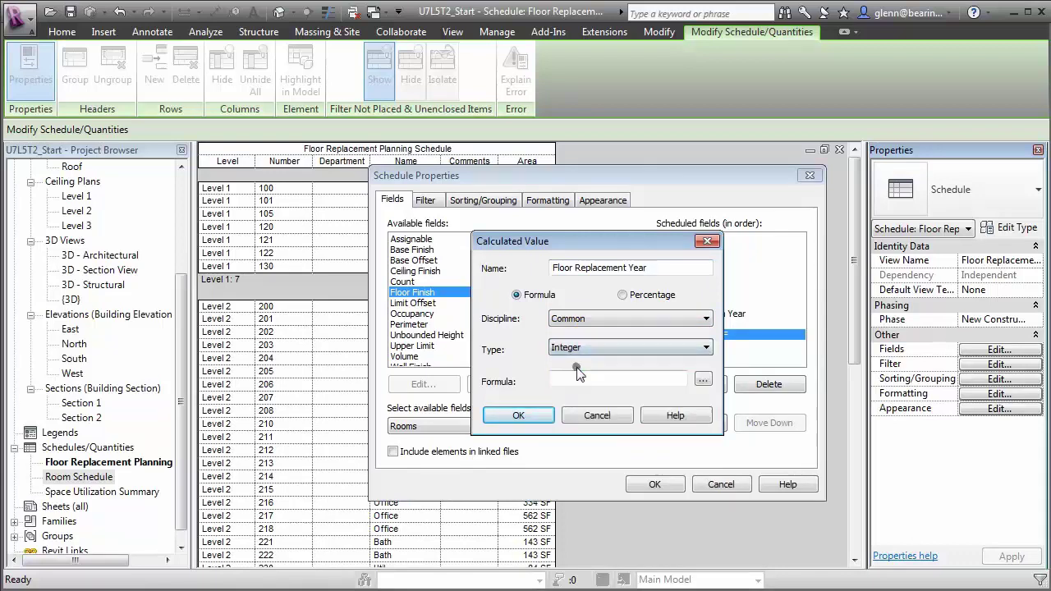
Set the Floor Replacement Year formula to Floor Installation Year + Floor Lifecycle and accept the calculated value
{"action": "left_click", "coordinate": [703, 382]}
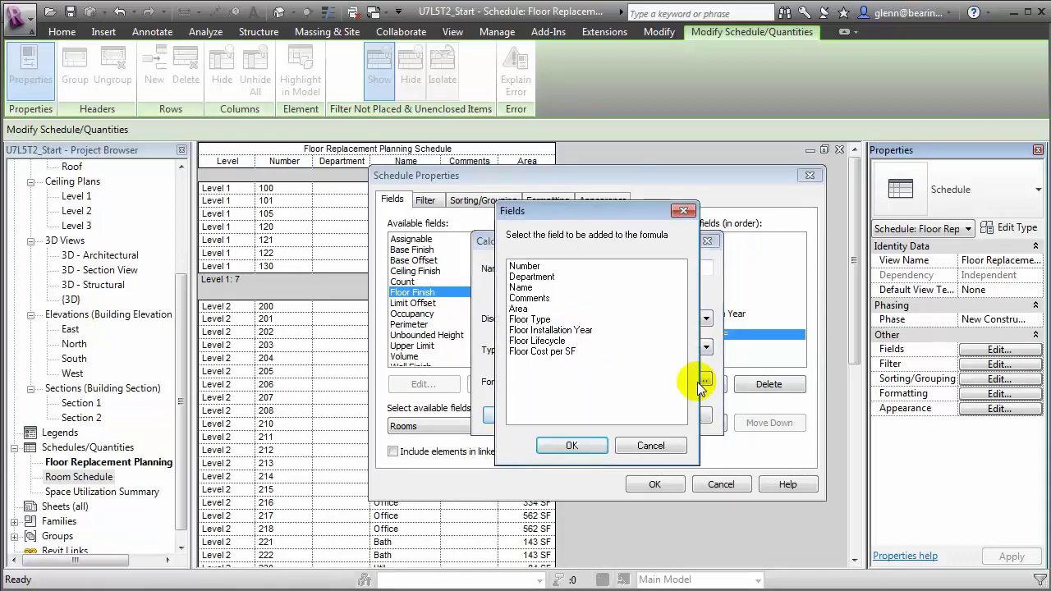
{"action": "left_click", "coordinate": [576, 332]}
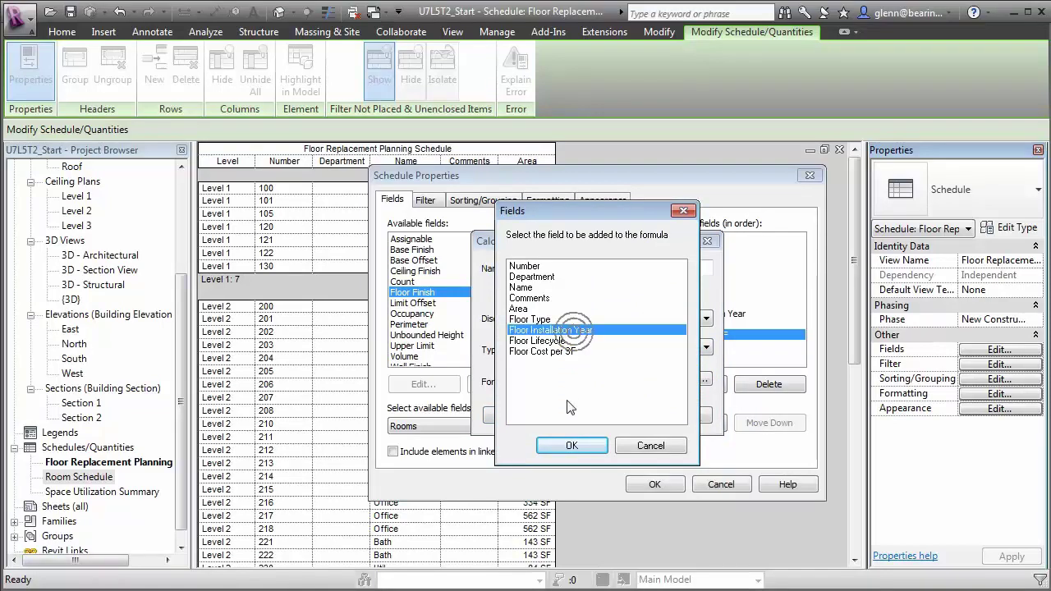
{"action": "left_click", "coordinate": [545, 444]}
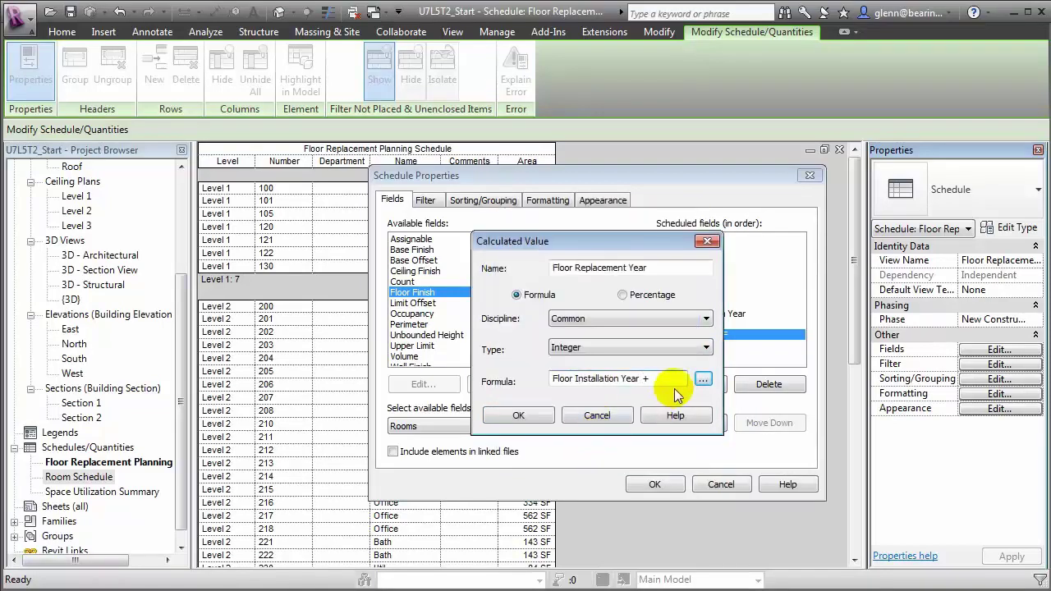
{"action": "left_click", "coordinate": [703, 380]}
{"action": "left_click", "coordinate": [552, 340]}
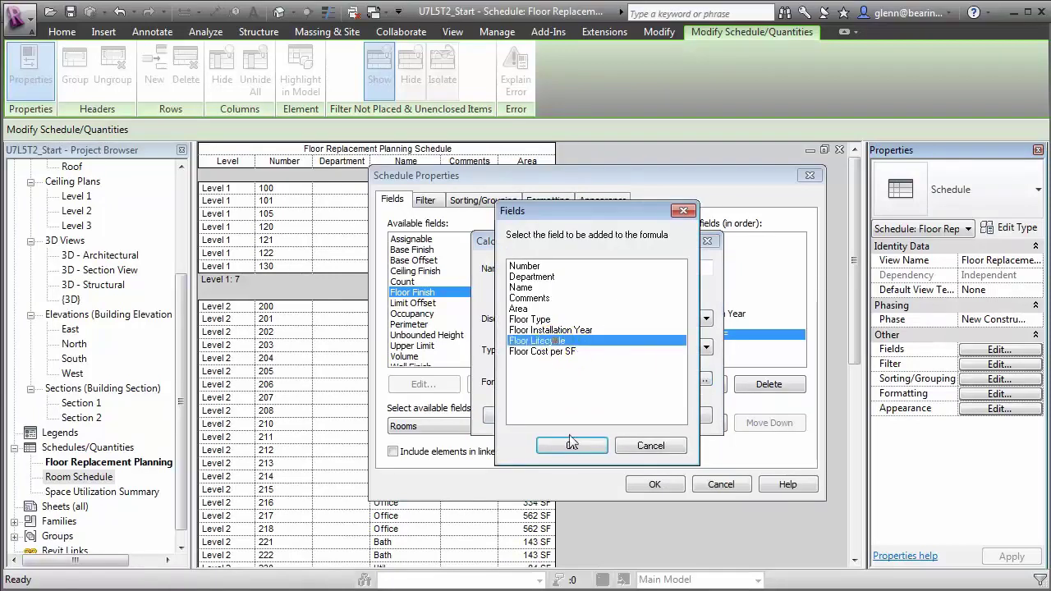
{"action": "left_click", "coordinate": [572, 445]}
{"action": "left_click", "coordinate": [520, 417]}
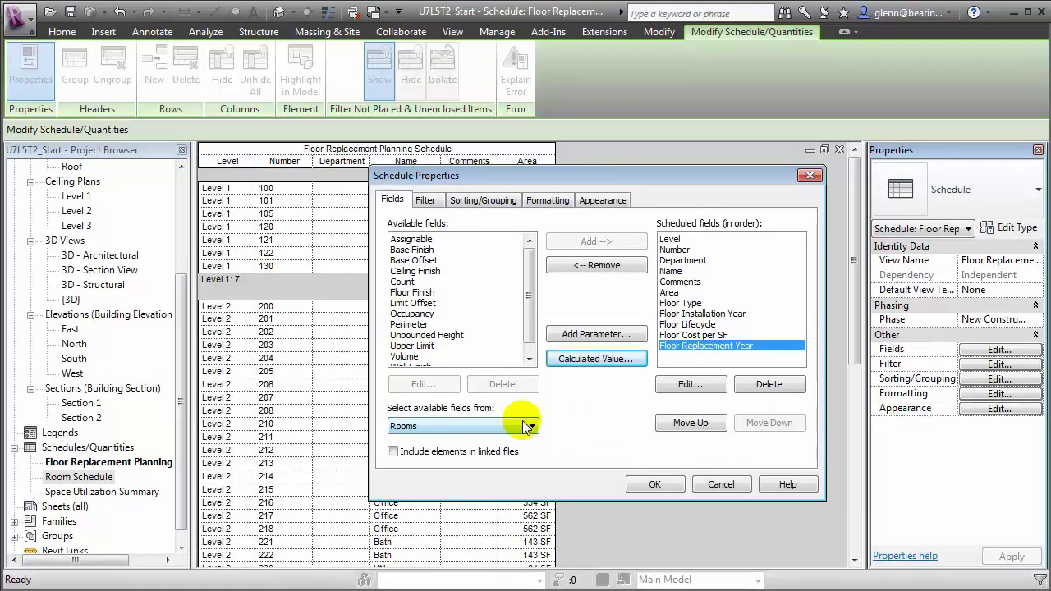
Create another calculated value named Floor Replacement Cost with type Currency
{"action": "left_click", "coordinate": [595, 358]}
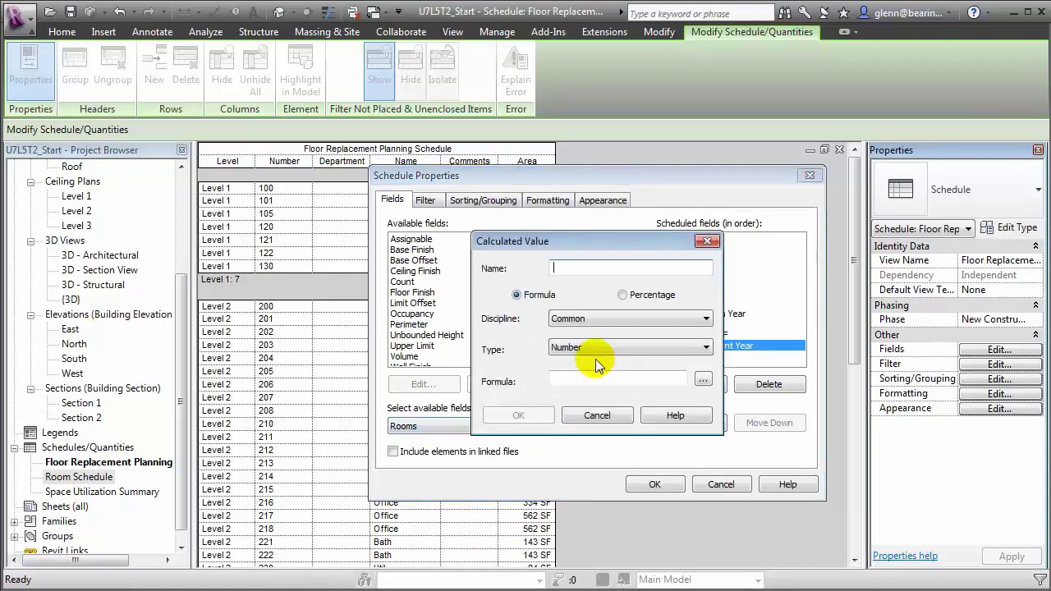
{"action": "type", "text": "F"}
{"action": "type", "text": "lo"}
{"action": "type", "text": "l"}
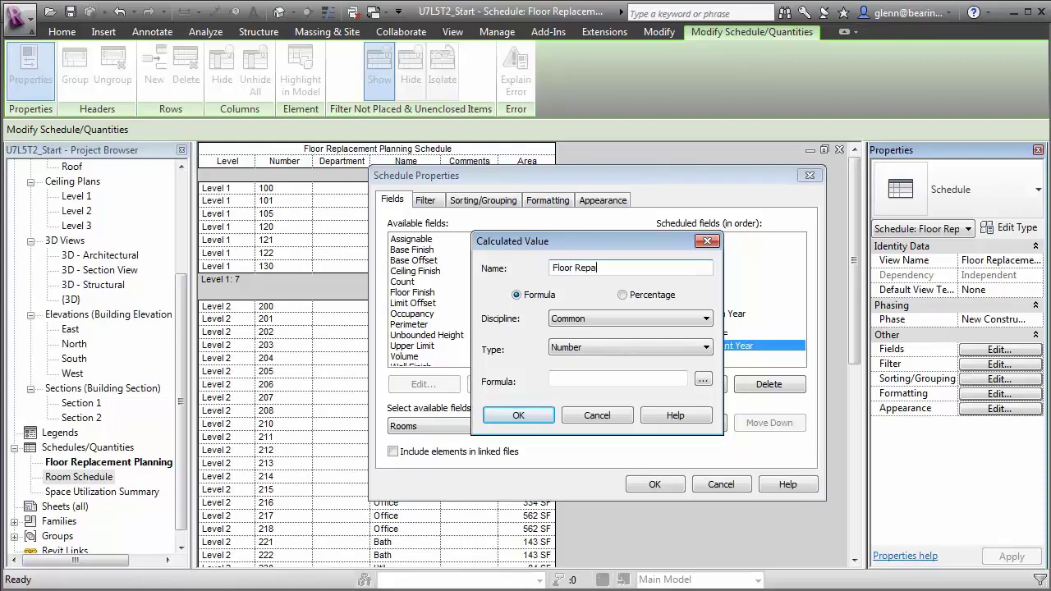
{"action": "type", "text": "acement Cost"}
{"action": "left_click", "coordinate": [589, 349]}
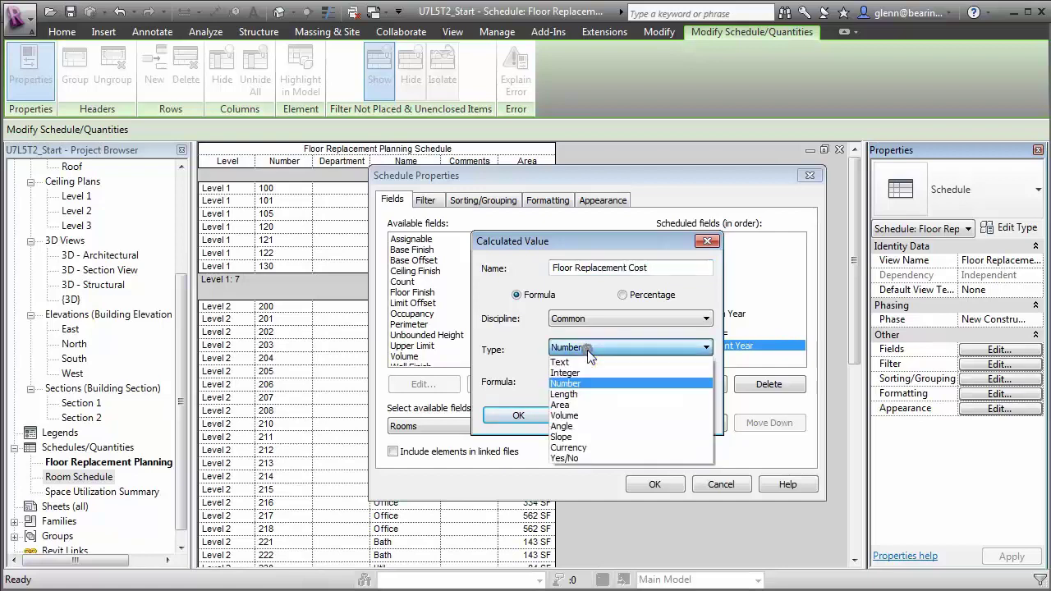
{"action": "left_click", "coordinate": [597, 451]}
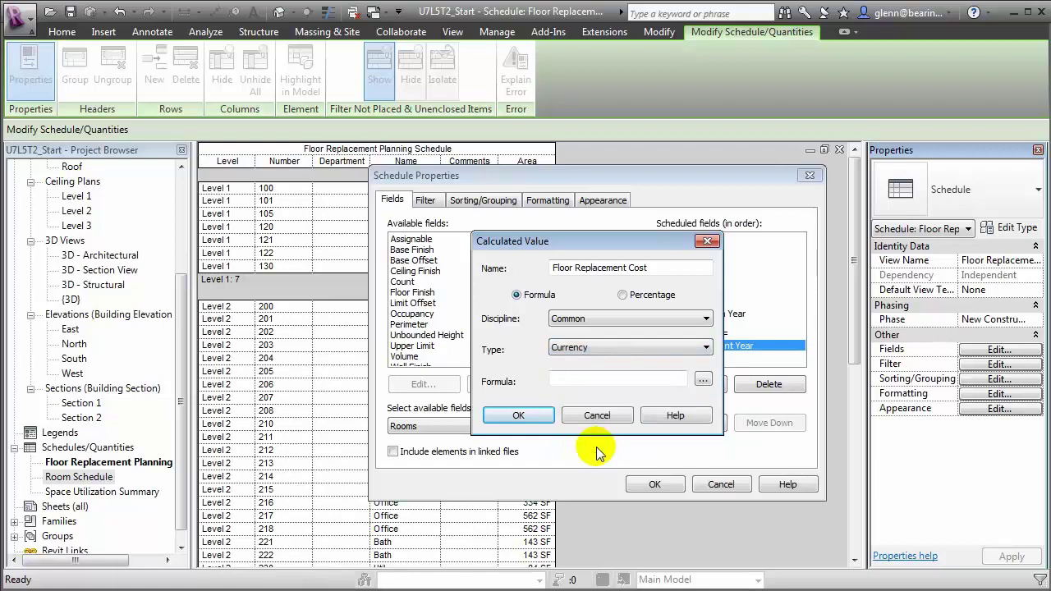
Set the Floor Replacement Cost formula to Floor Cost per SF * Area / 1 SF and accept the calculated value
{"action": "left_click", "coordinate": [701, 382]}
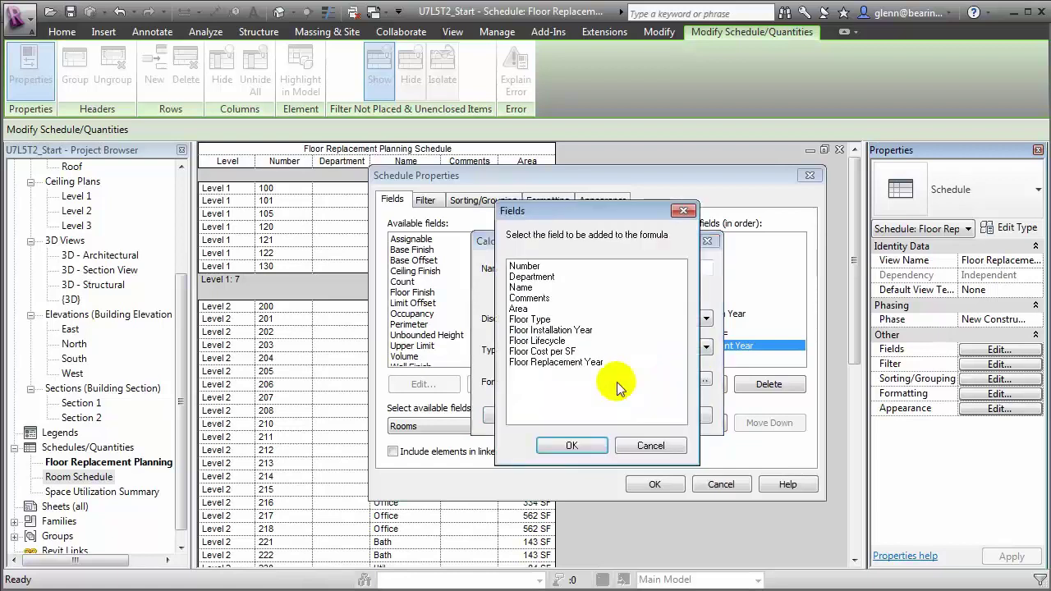
{"action": "left_click", "coordinate": [549, 351]}
{"action": "left_click", "coordinate": [569, 444]}
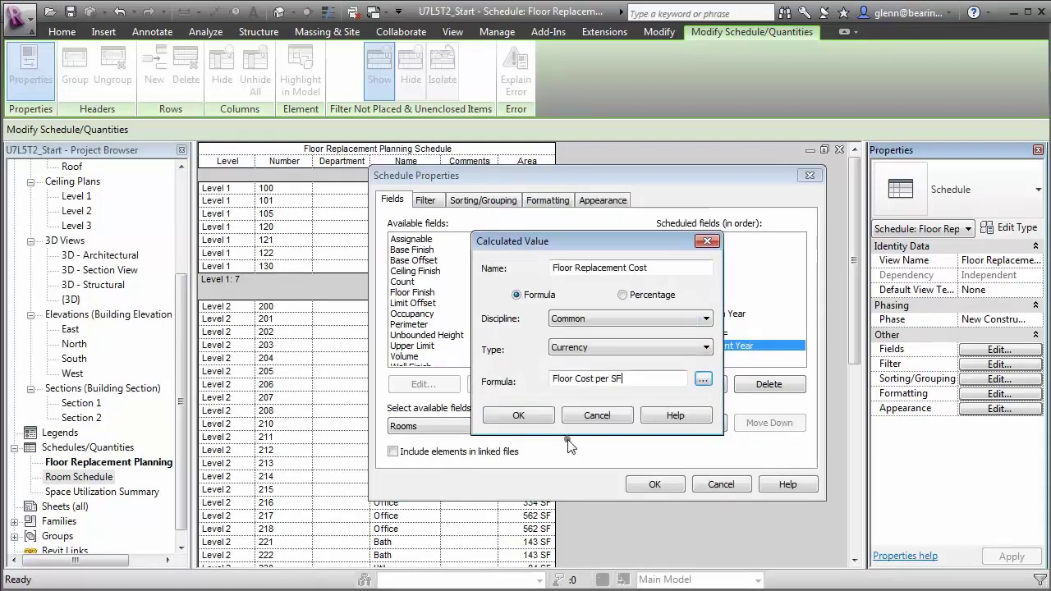
{"action": "type", "text": "*"}
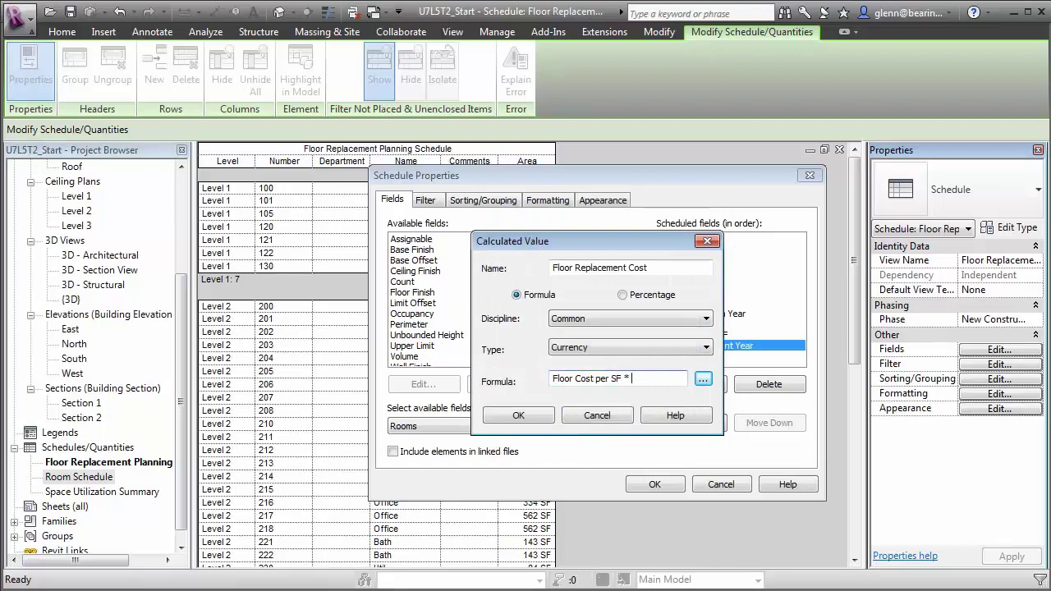
{"action": "left_click", "coordinate": [702, 378]}
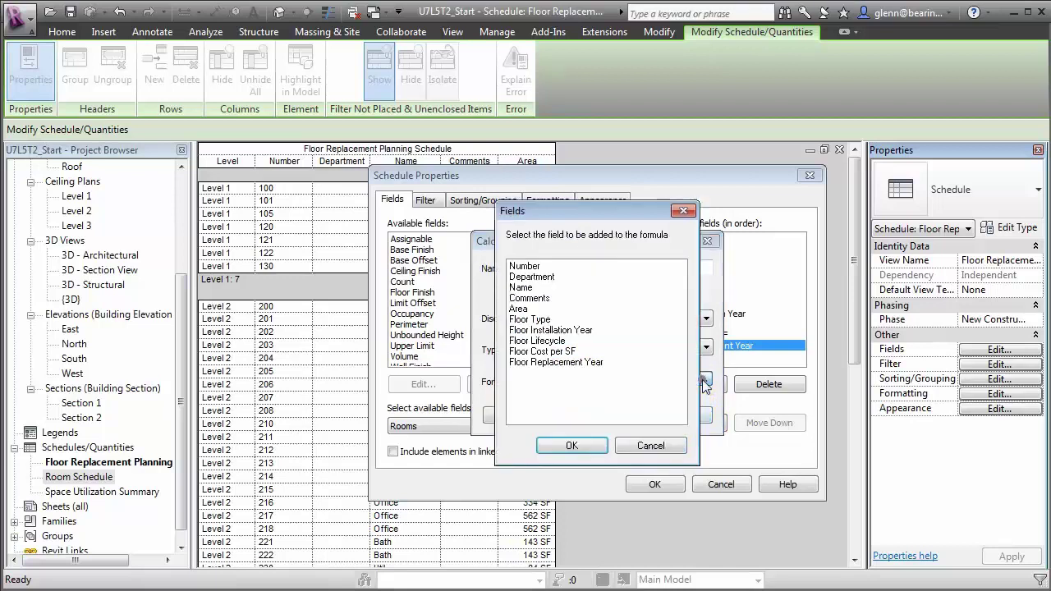
{"action": "left_click", "coordinate": [522, 309]}
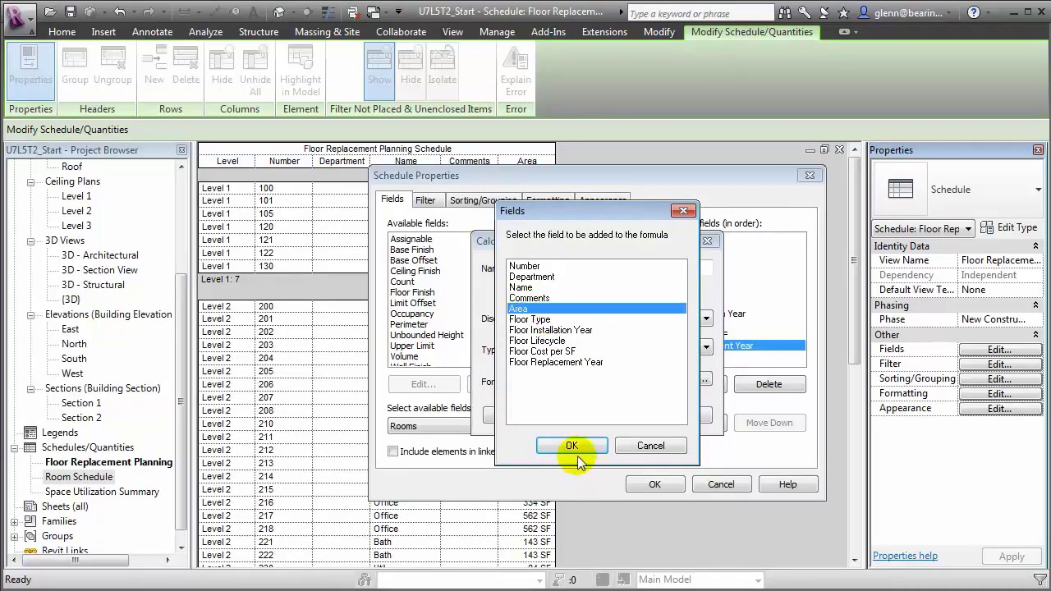
{"action": "left_click", "coordinate": [572, 445]}
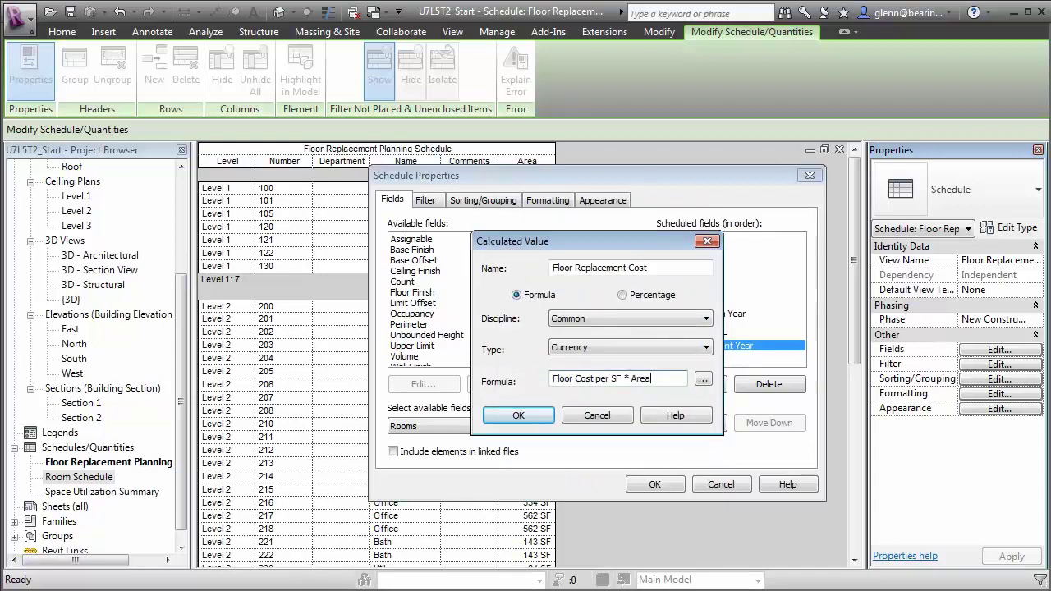
{"action": "type", "text": "/ 1 SF"}
{"action": "left_click", "coordinate": [522, 414]}
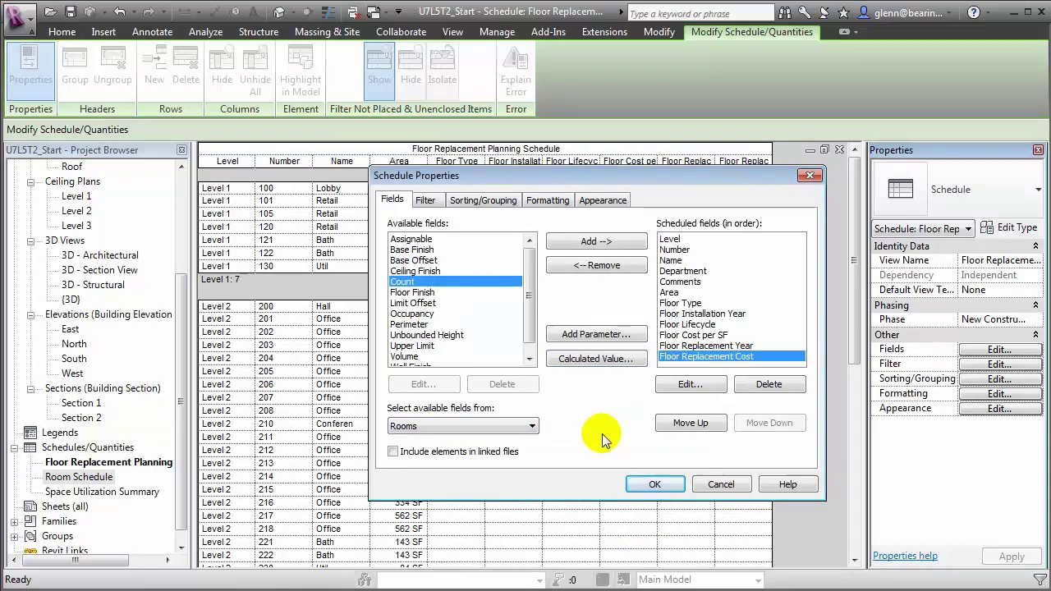
Remove the Department and Comments fields from the schedule and apply the field changes
{"action": "left_click", "coordinate": [681, 270]}
{"action": "left_click", "coordinate": [624, 272]}
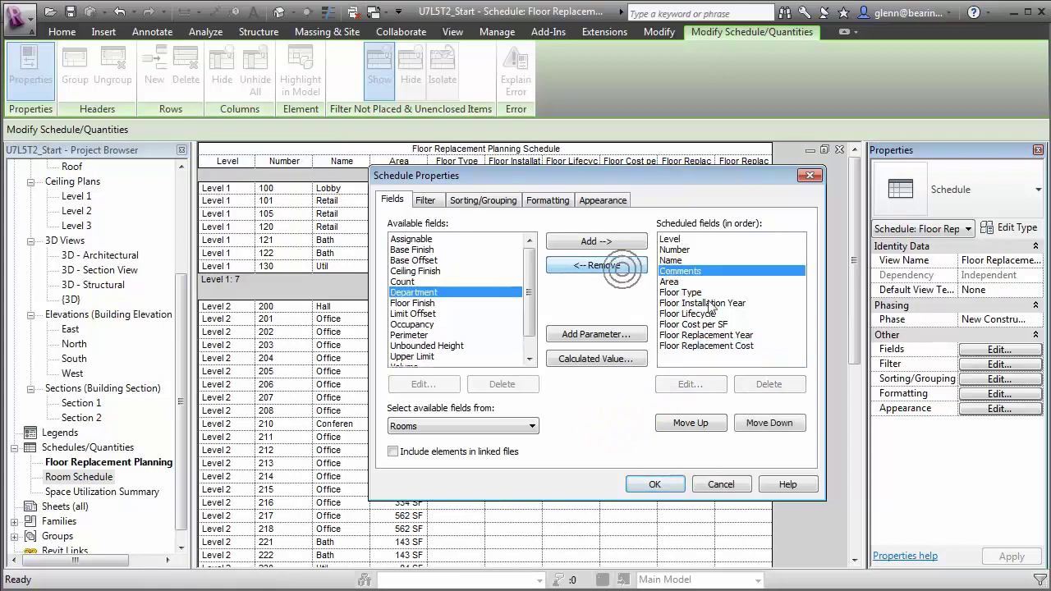
{"action": "left_click", "coordinate": [634, 271]}
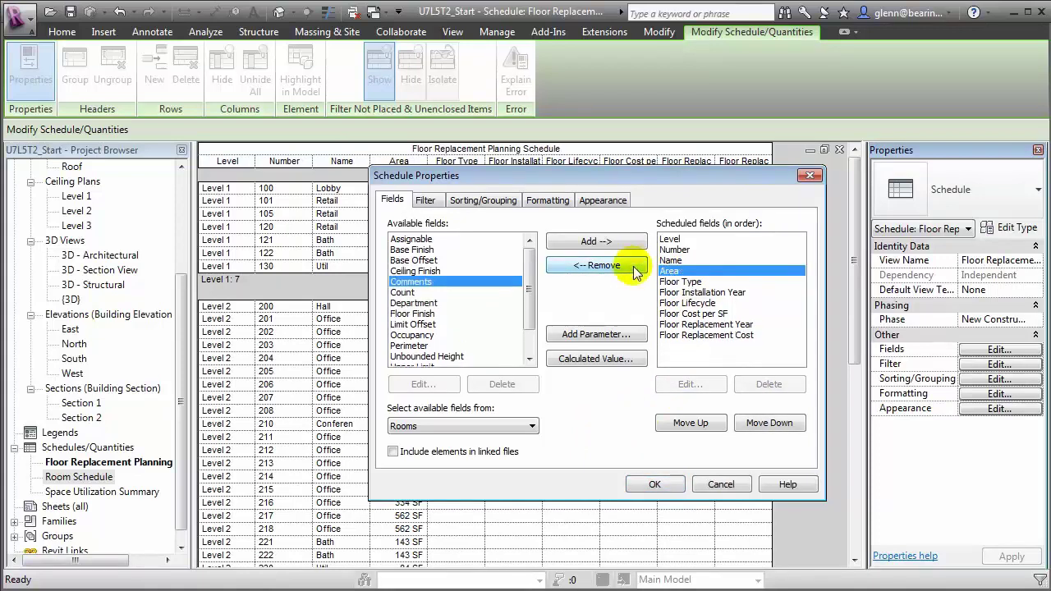
{"action": "left_click", "coordinate": [661, 487]}
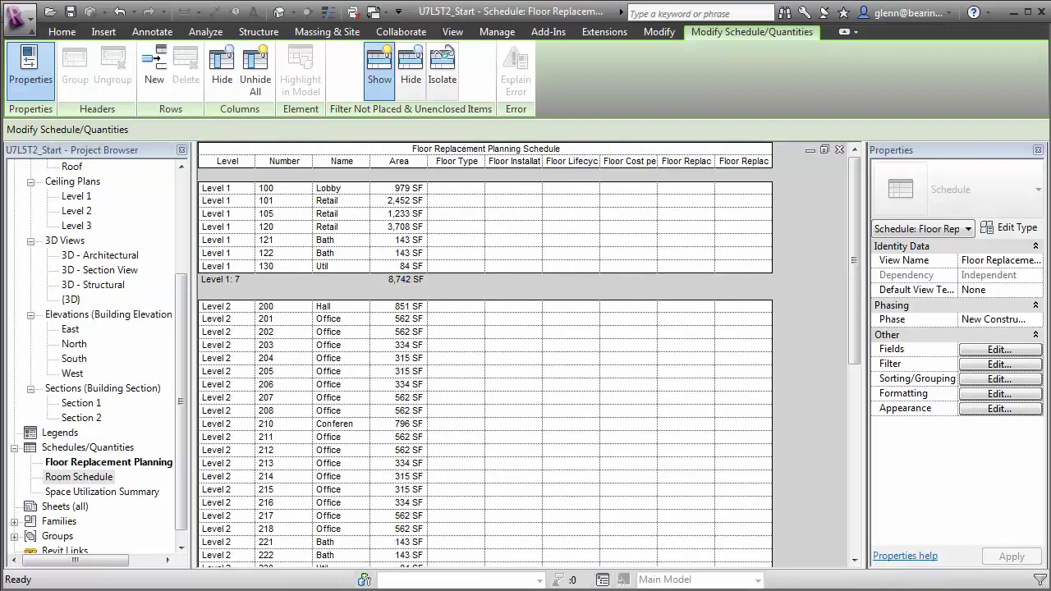
Fill in the Lobby row with floor type Terrazo, installation year 2001 and a floor lifecycle of 20
{"action": "left_click", "coordinate": [445, 190]}
{"action": "type", "text": "Terrazzo"}
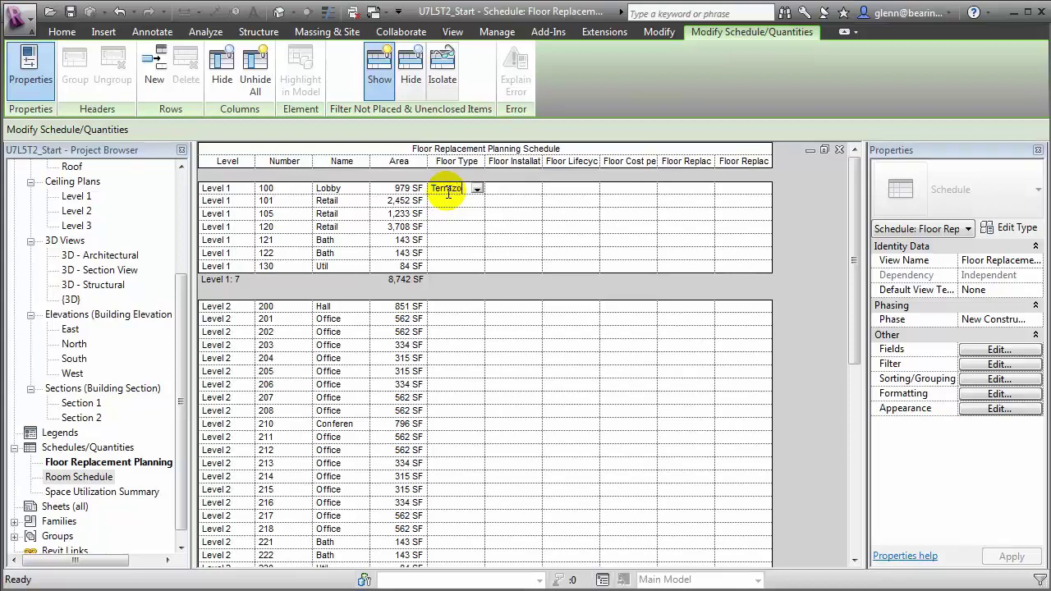
{"action": "key", "text": "Tab"}
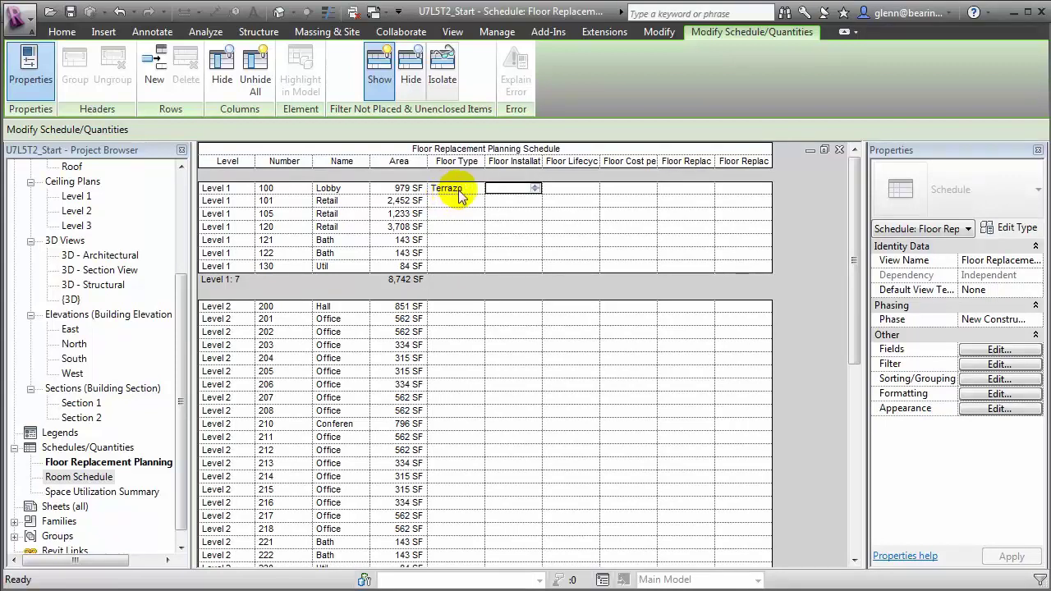
{"action": "left_click", "coordinate": [498, 187]}
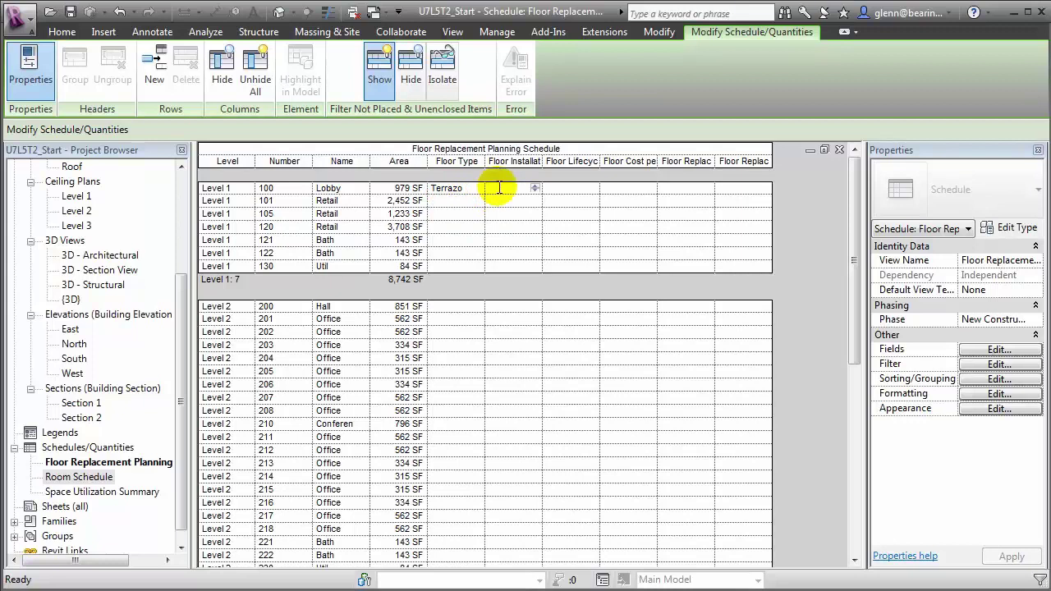
{"action": "type", "text": "2001"}
{"action": "key", "text": "Tab"}
{"action": "type", "text": "20"}
{"action": "key", "text": "Tab"}
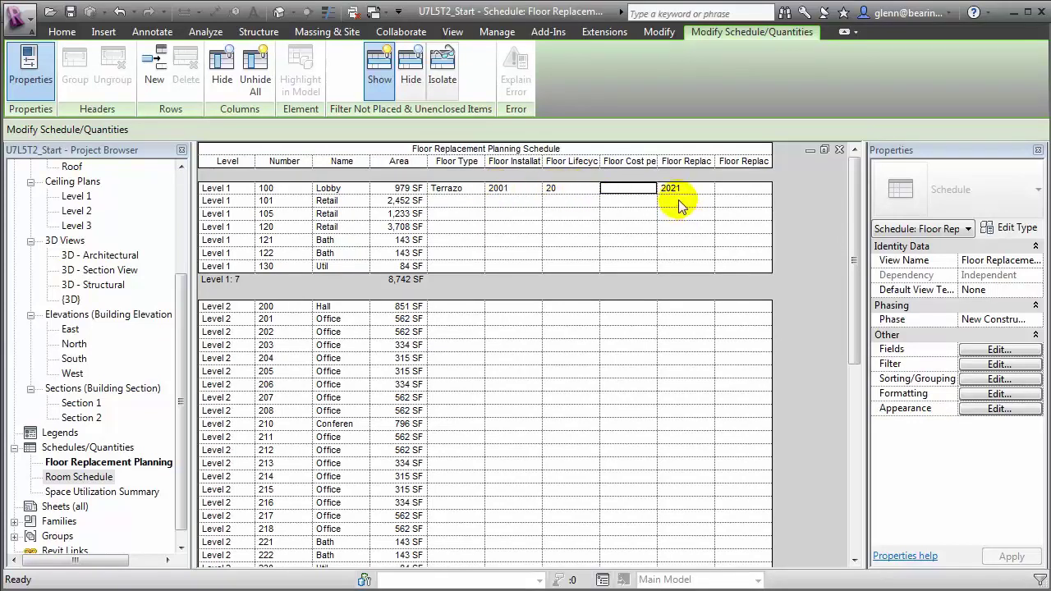
{"action": "left_click", "coordinate": [628, 200]}
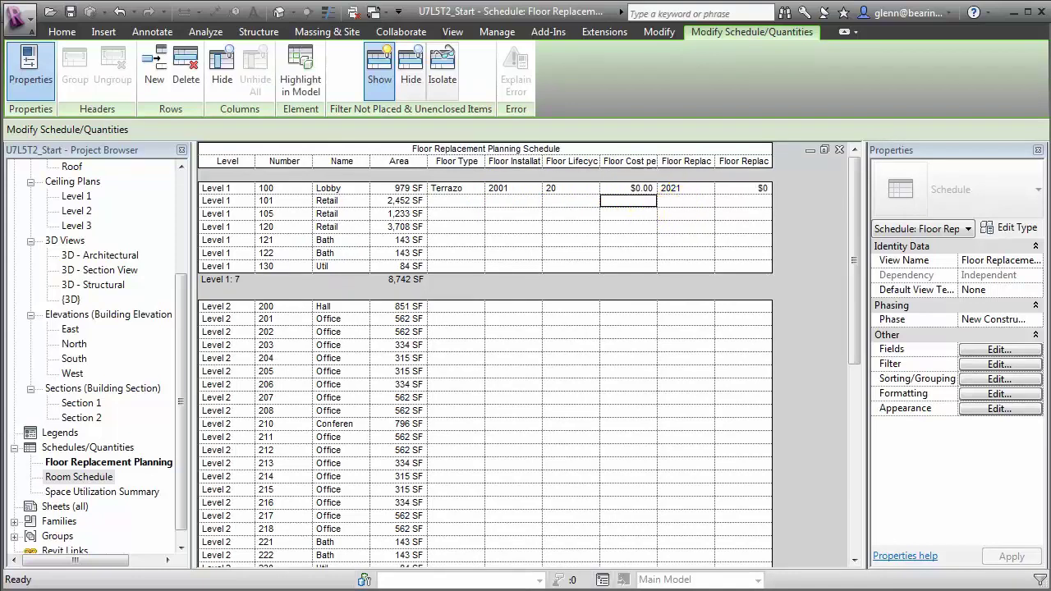
Set the floor cost per SF of the Lobby row to 12
{"action": "left_click", "coordinate": [618, 188]}
{"action": "type", "text": "12"}
{"action": "left_click", "coordinate": [665, 190]}
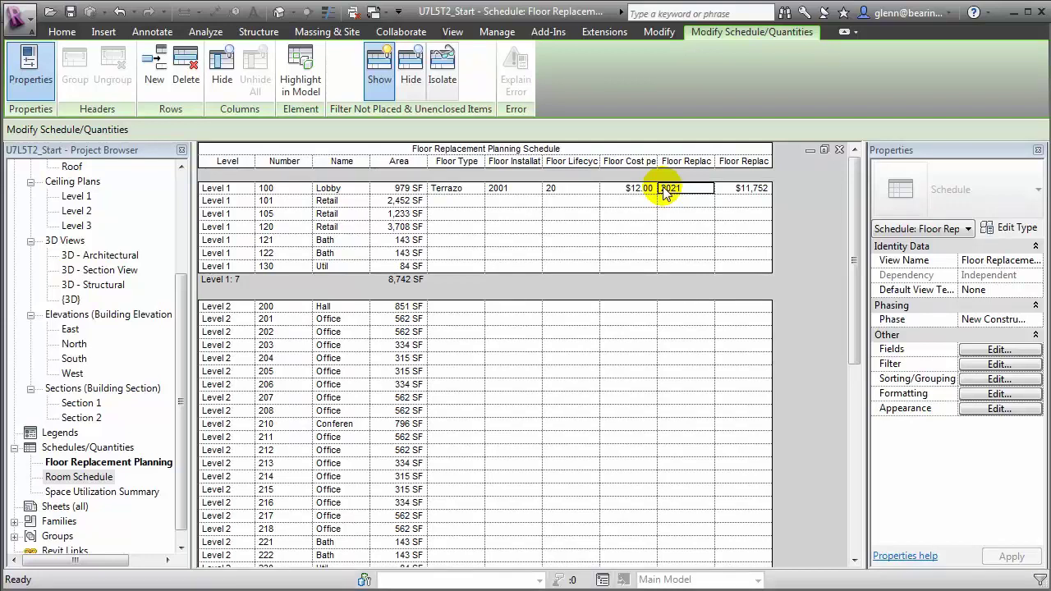
Fill in the Retail 101 row with floor type Polished Concrete, installation year 2001, lifecycle 30 and cost per SF 7
{"action": "left_click", "coordinate": [468, 201]}
{"action": "type", "text": "Polishe"}
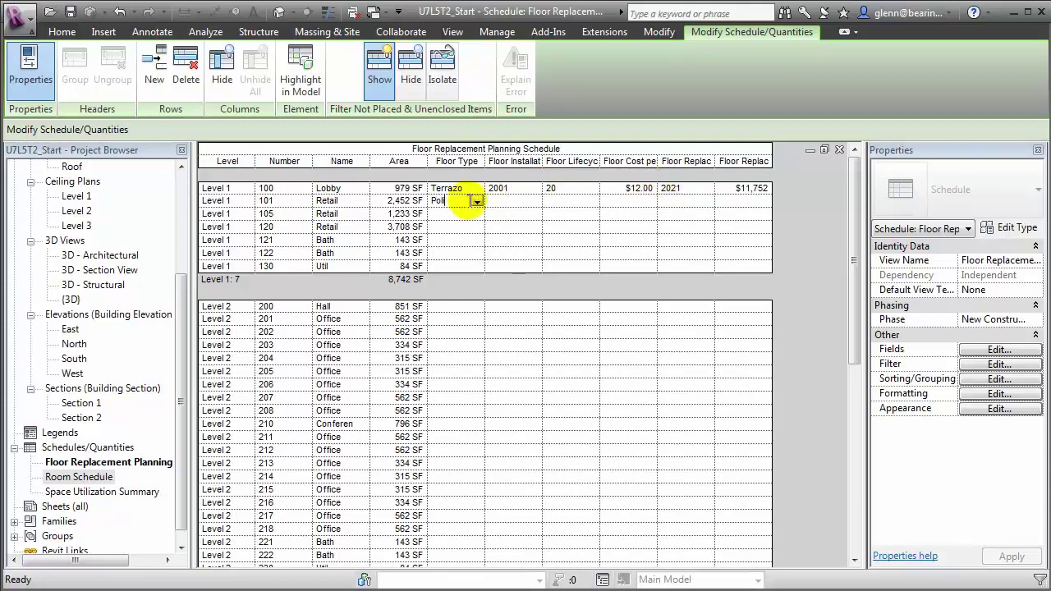
{"action": "type", "text": "d Conc"}
{"action": "type", "text": "rete"}
{"action": "key", "text": "Tab"}
{"action": "type", "text": "2001"}
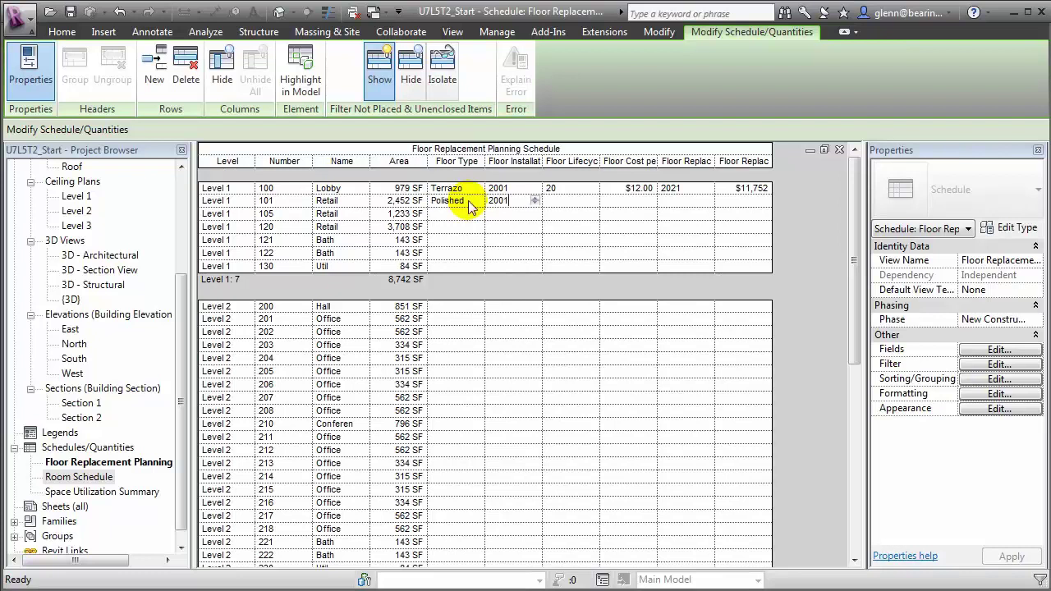
{"action": "key", "text": "Return"}
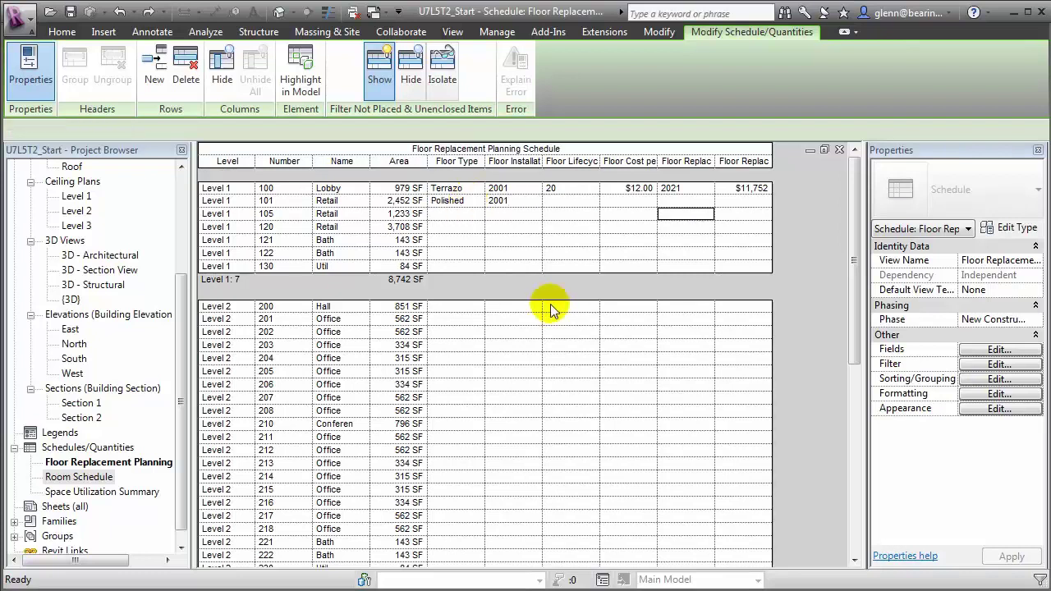
{"action": "left_click", "coordinate": [569, 202]}
{"action": "type", "text": "30"}
{"action": "key", "text": "Tab"}
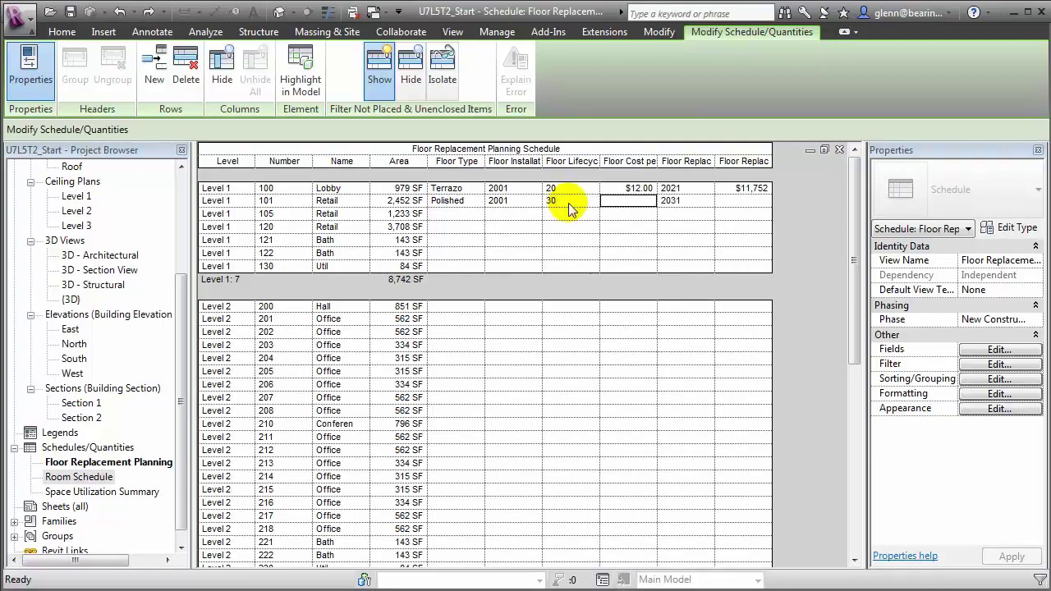
{"action": "type", "text": "7"}
{"action": "key", "text": "Tab"}
Fill in the Retail 105 row with the existing Polished Concrete floor type, installation year 2001, lifecycle 30 and cost per SF 7
{"action": "left_click", "coordinate": [460, 213]}
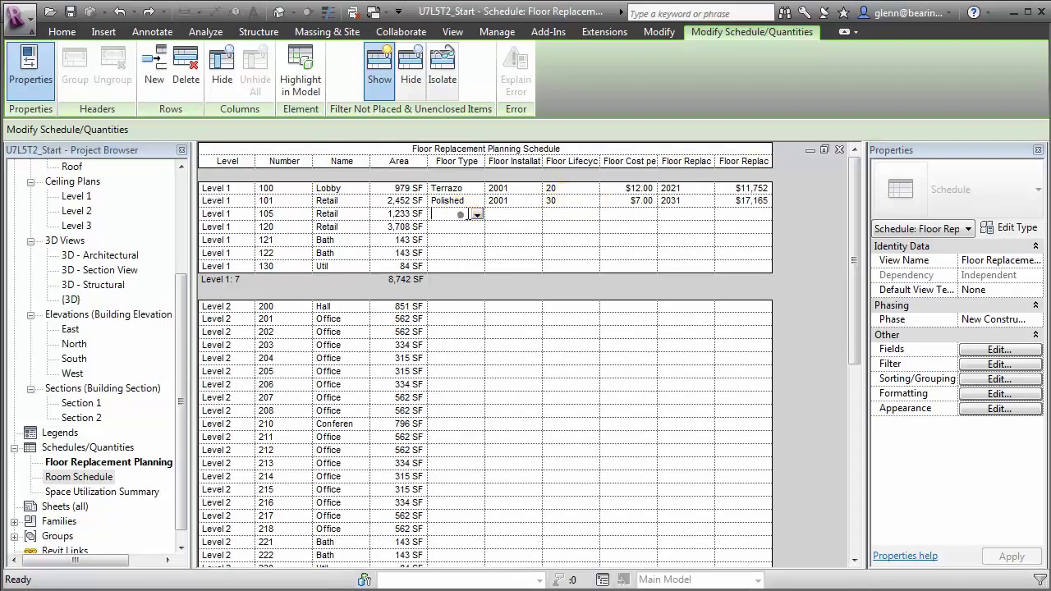
{"action": "left_click", "coordinate": [479, 213]}
{"action": "left_click", "coordinate": [464, 227]}
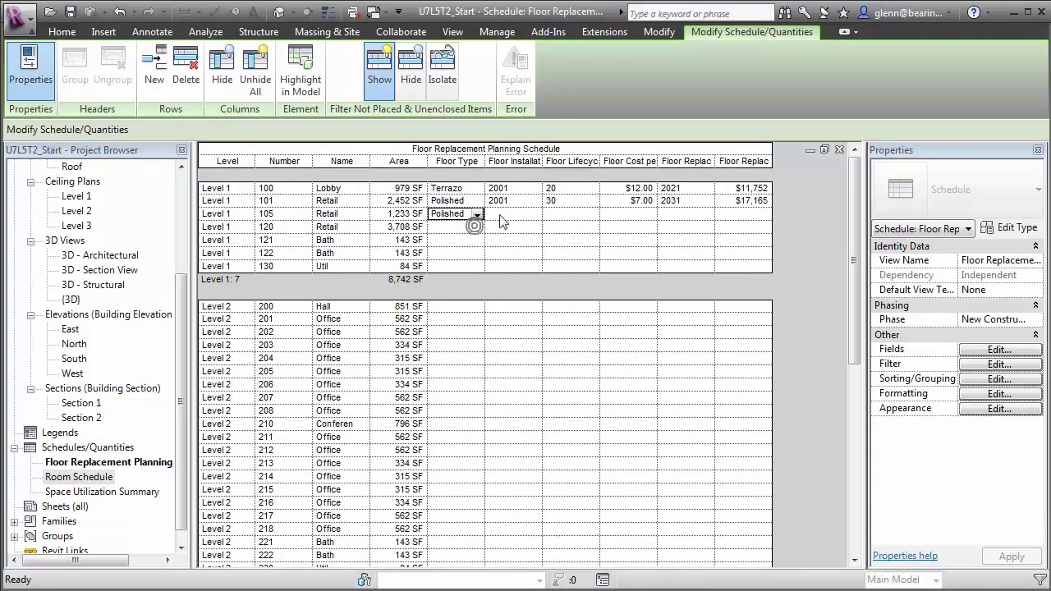
{"action": "left_click", "coordinate": [499, 214]}
{"action": "type", "text": "2001"}
{"action": "key", "text": "Tab"}
{"action": "type", "text": "30"}
{"action": "key", "text": "Tab"}
{"action": "type", "text": "7"}
{"action": "key", "text": "Tab"}
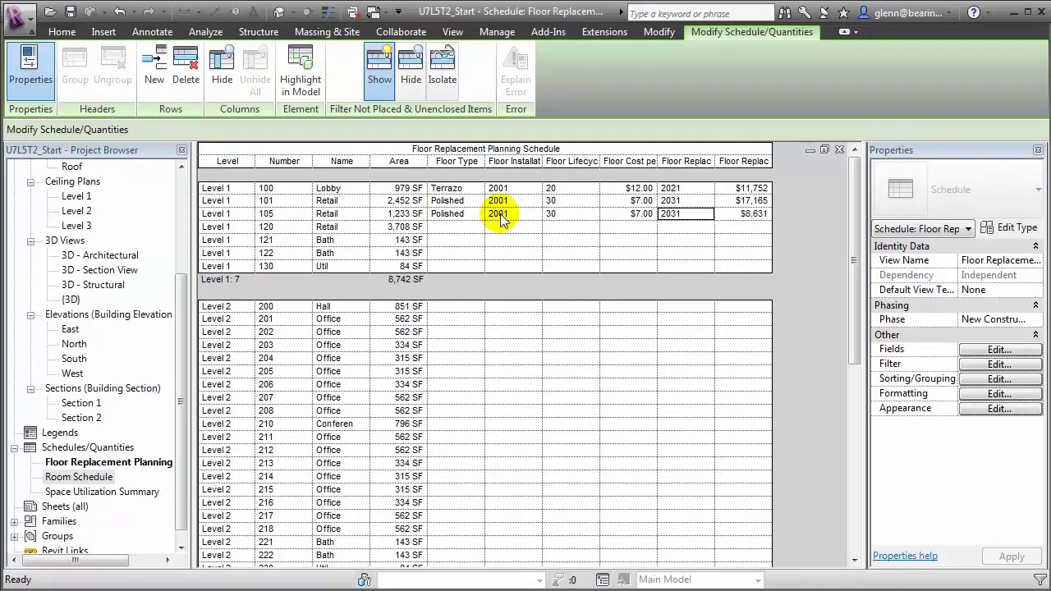
Fill in the Retail 120 row with floor type Hardwood, installation year 2007, lifecycle 5 and cost per SF 14
{"action": "left_click", "coordinate": [467, 228]}
{"action": "type", "text": "Har"}
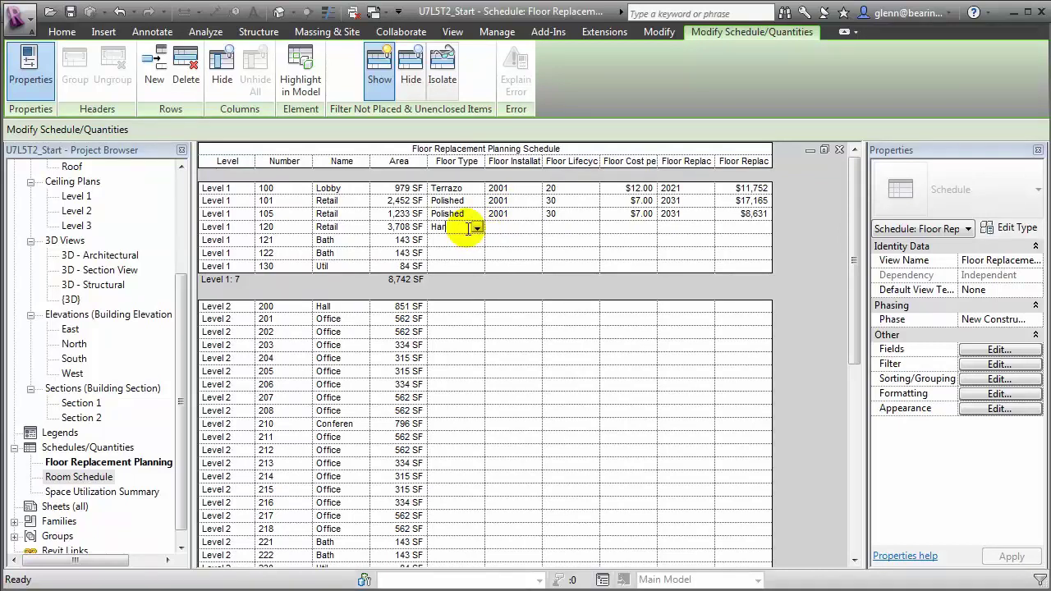
{"action": "type", "text": "dwood"}
{"action": "key", "text": "Tab"}
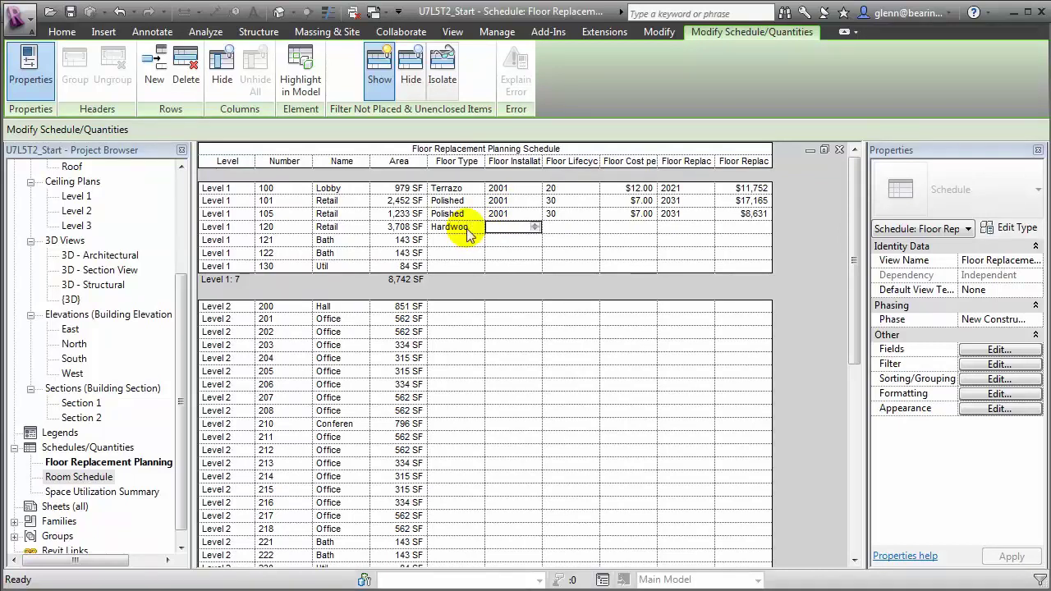
{"action": "type", "text": "2007"}
{"action": "key", "text": "Tab"}
{"action": "type", "text": "5"}
{"action": "key", "text": "Tab"}
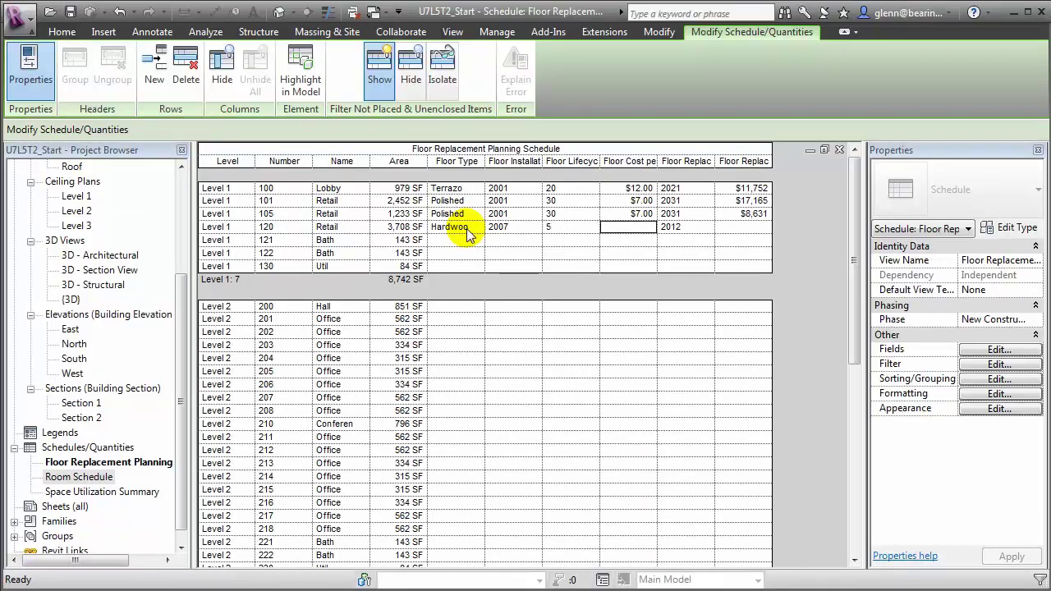
{"action": "type", "text": "14"}
{"action": "key", "text": "Tab"}
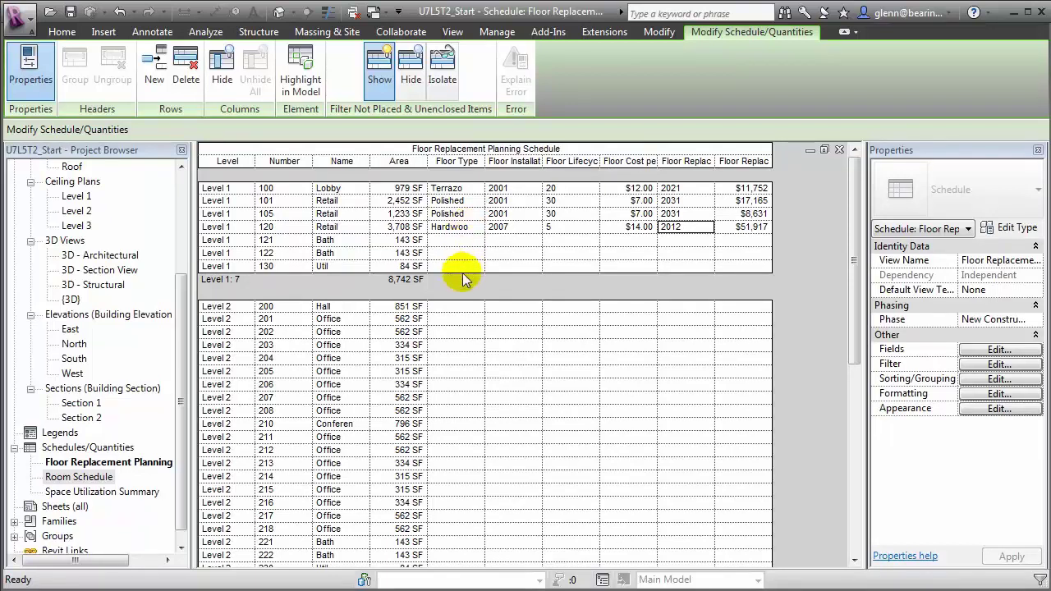
Fill in the Office 201 row with floor type Carpet, installation year 2008, lifecycle 5 and cost per SF 3
{"action": "left_click", "coordinate": [456, 318]}
{"action": "type", "text": "Carpet"}
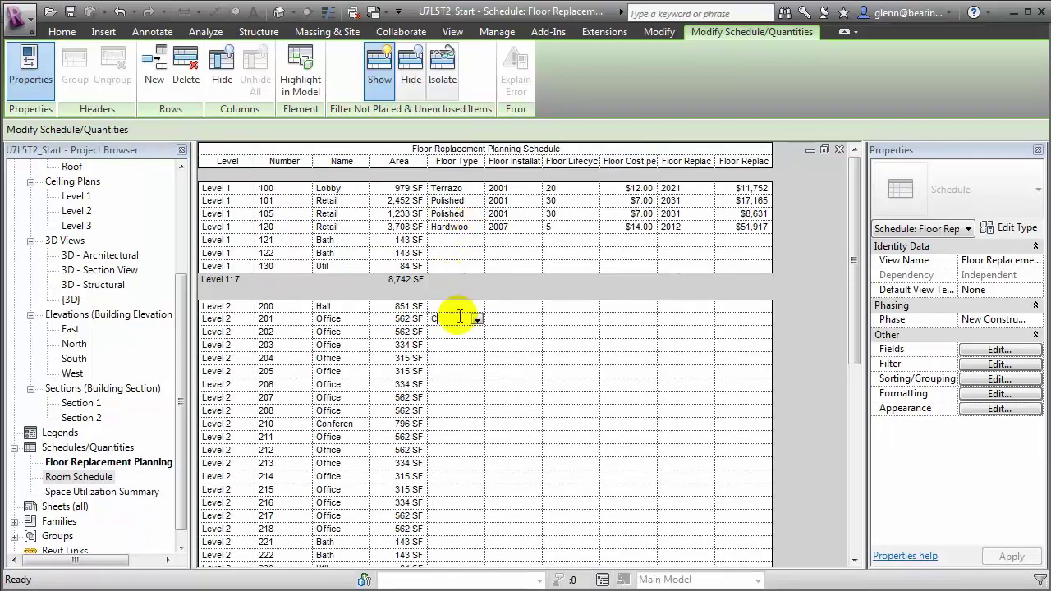
{"action": "key", "text": "Tab"}
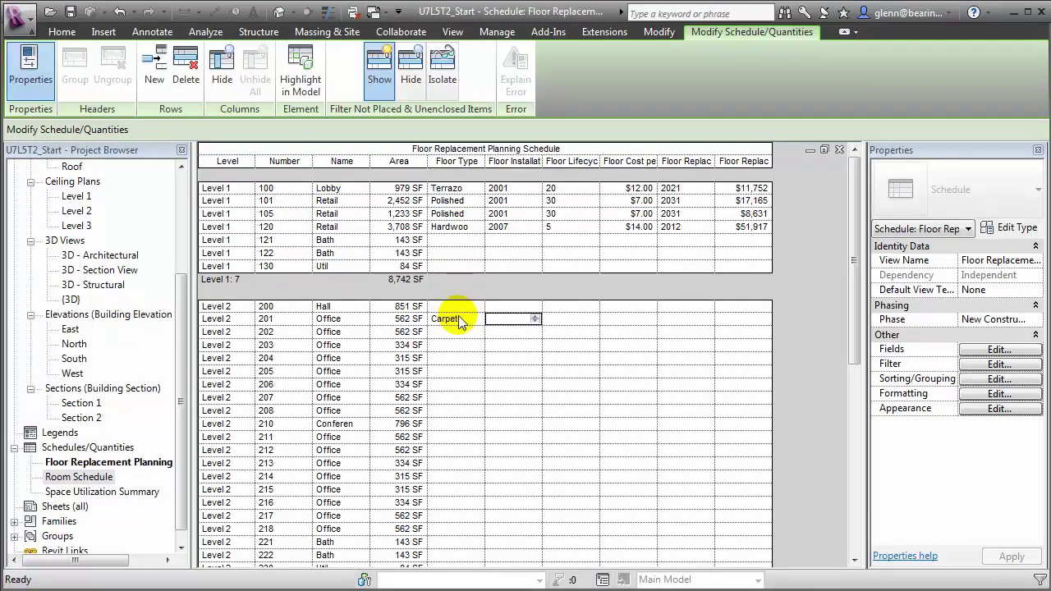
{"action": "type", "text": "2008"}
{"action": "key", "text": "Tab"}
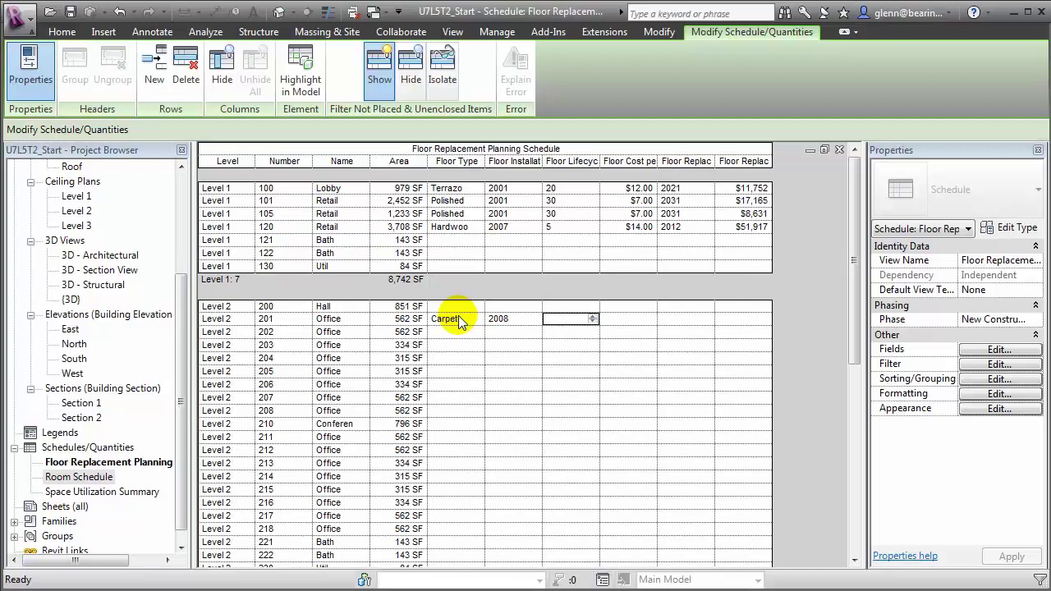
{"action": "type", "text": "5"}
{"action": "key", "text": "Tab"}
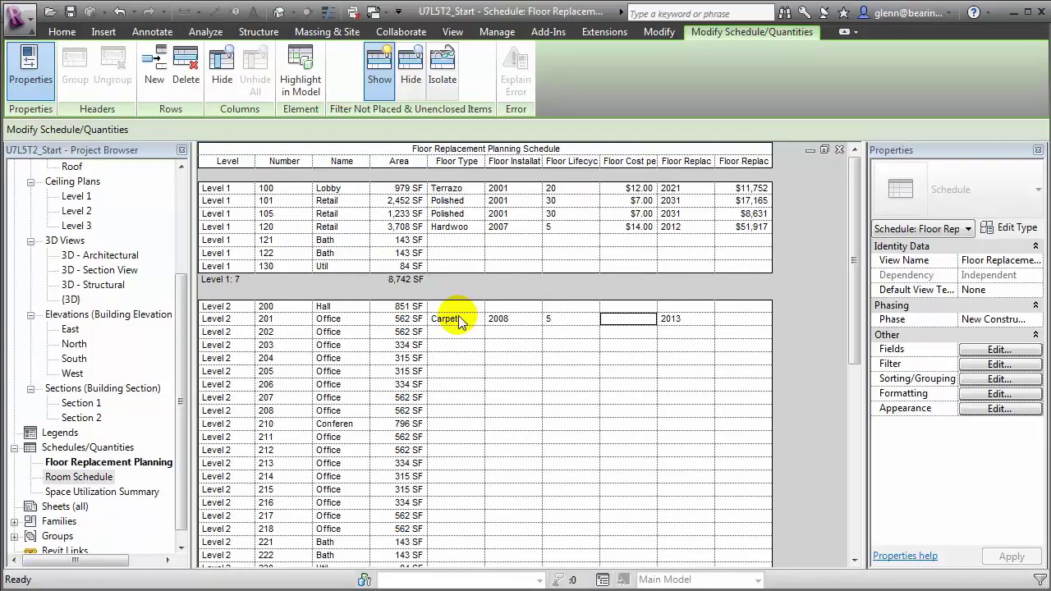
{"action": "type", "text": "3"}
{"action": "key", "text": "Tab"}
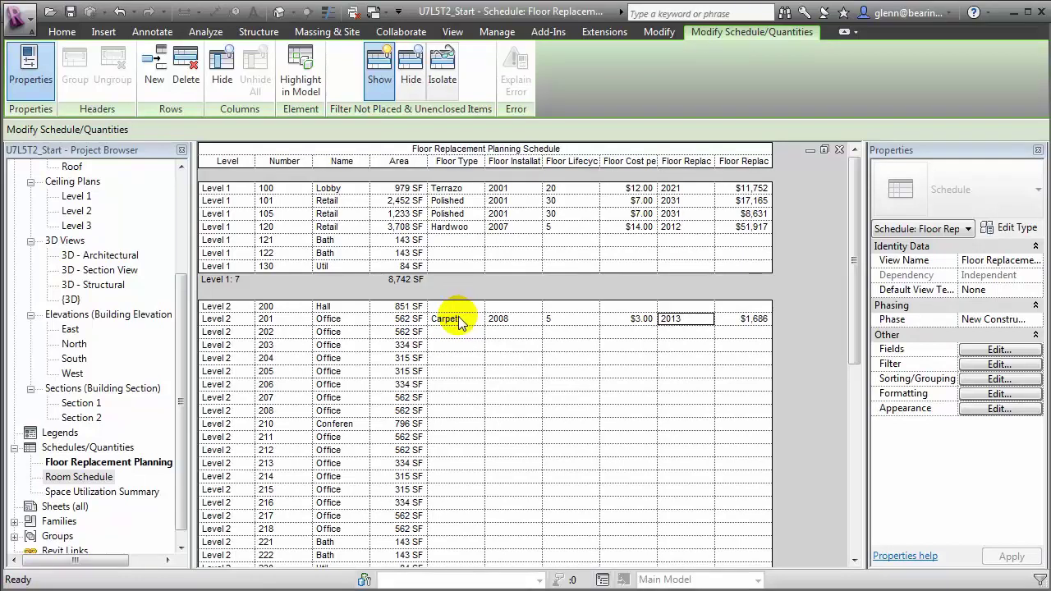
Fill in the Office 202 row with floor type Carpet, installation year 2007, lifecycle 5 and cost per SF 3
{"action": "left_click", "coordinate": [448, 332]}
{"action": "type", "text": "Carpet"}
{"action": "key", "text": "Tab"}
{"action": "type", "text": "2007"}
{"action": "key", "text": "Tab"}
{"action": "type", "text": "5"}
{"action": "key", "text": "Tab"}
{"action": "type", "text": "3"}
{"action": "key", "text": "Tab"}
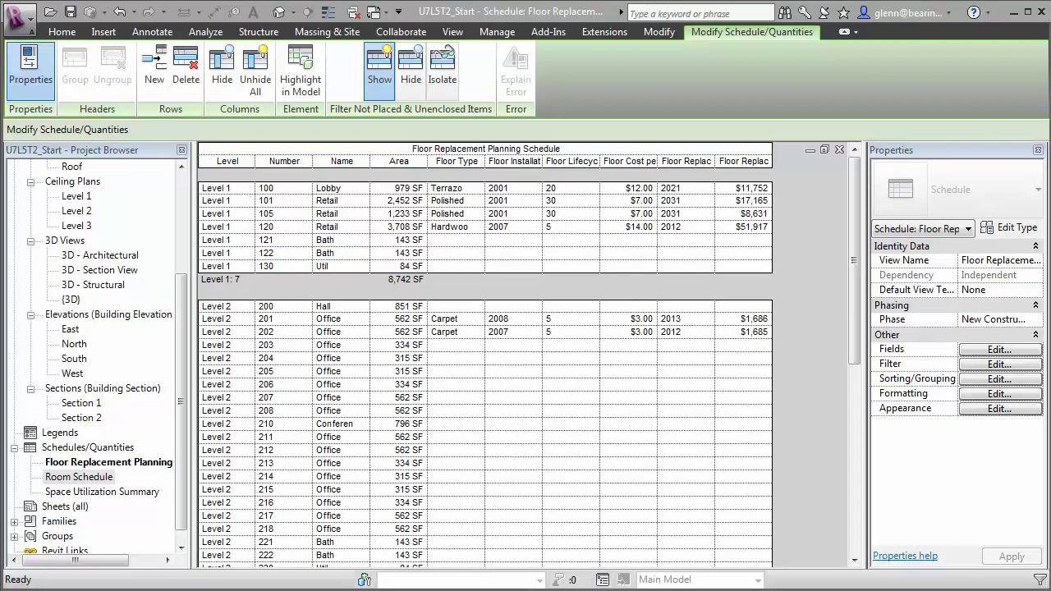
Create a new parameter group named Lifecycle Data in the shared parameter file
{"action": "left_click", "coordinate": [503, 33]}
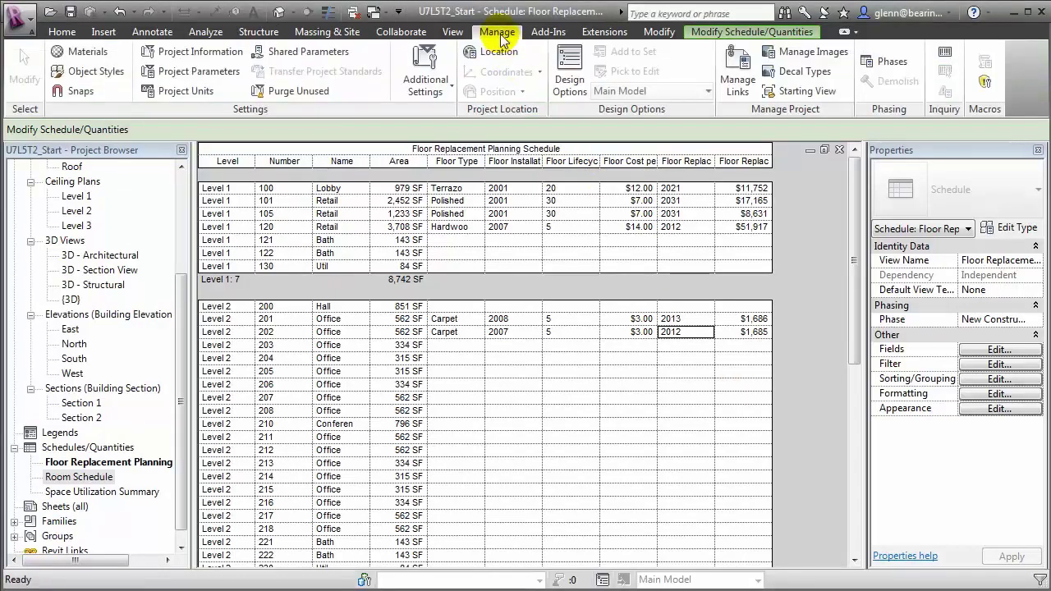
{"action": "left_click", "coordinate": [309, 49]}
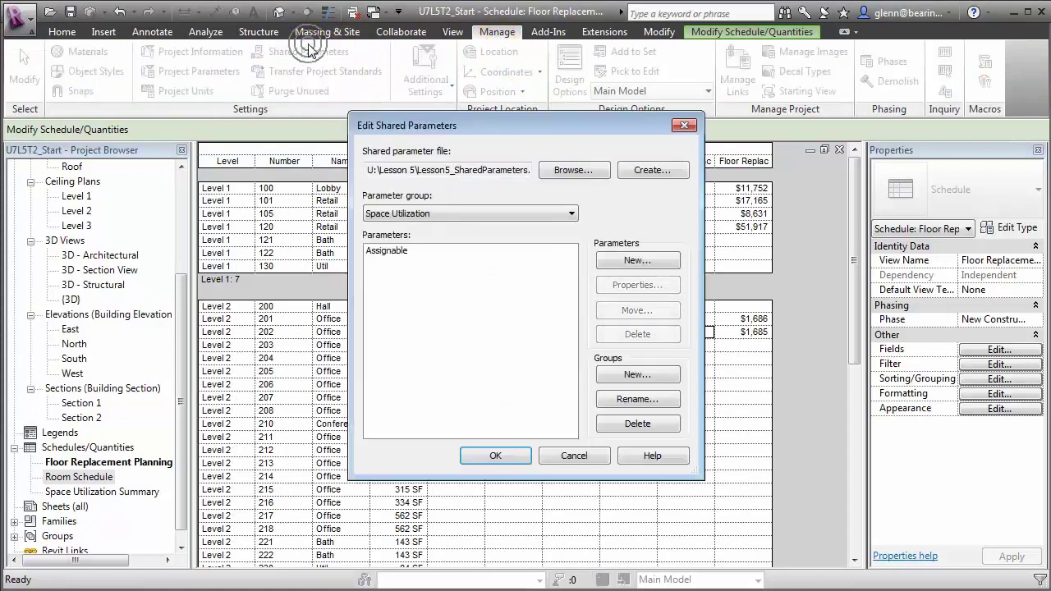
{"action": "left_click", "coordinate": [636, 374]}
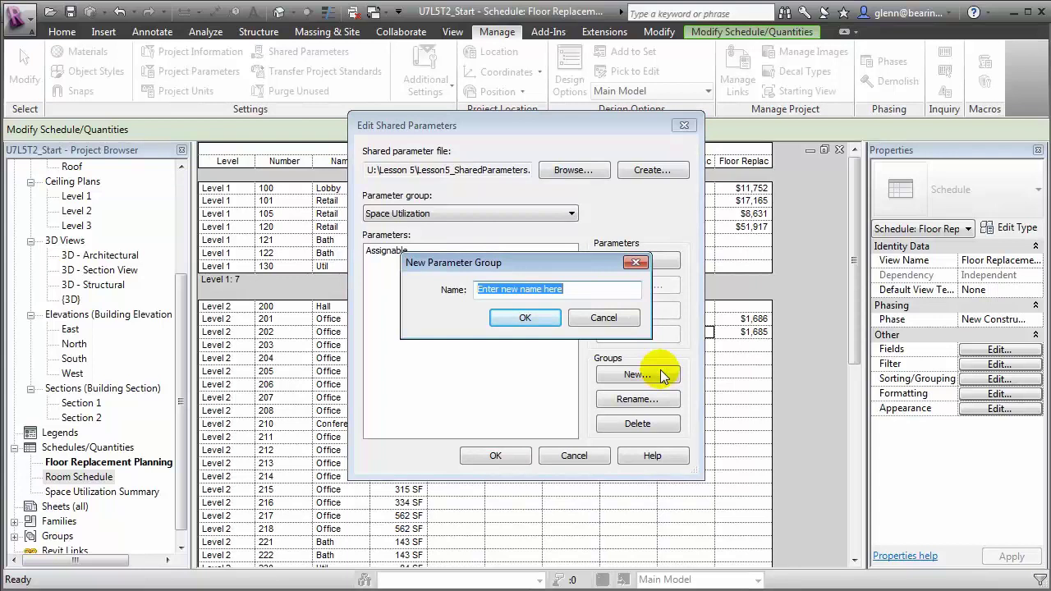
{"action": "type", "text": "Lifecy"}
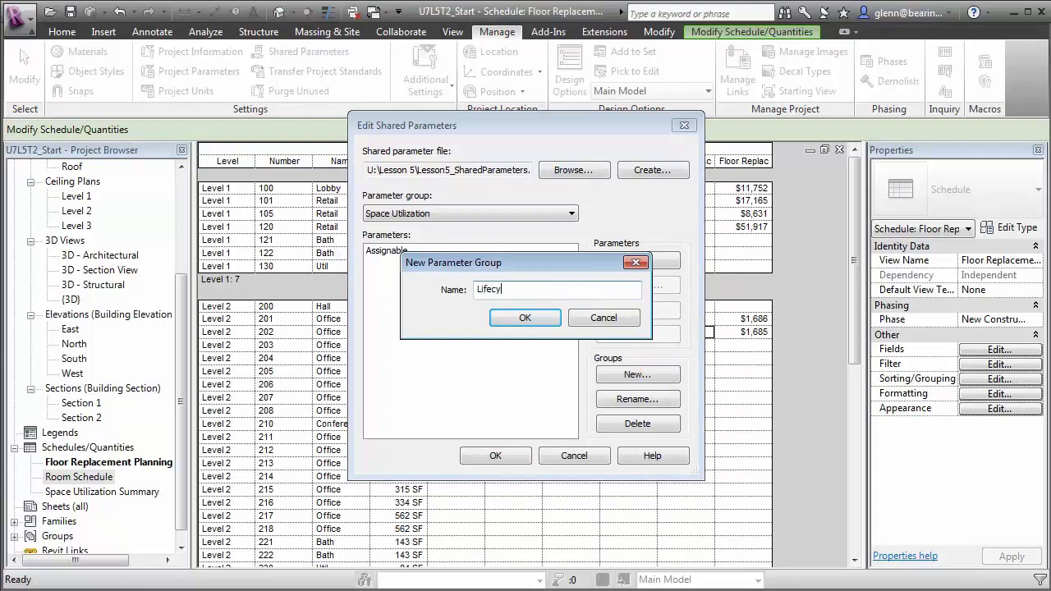
{"action": "type", "text": "cle Data"}
{"action": "left_click", "coordinate": [529, 319]}
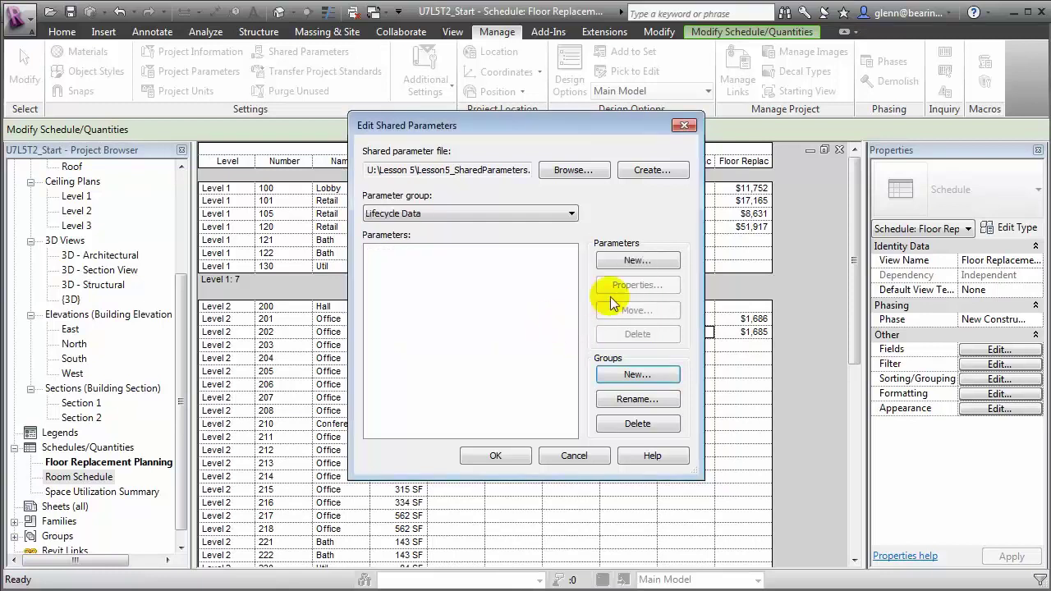
Add an Integer shared parameter named Installation Year to the Lifecycle Data group
{"action": "left_click", "coordinate": [633, 261]}
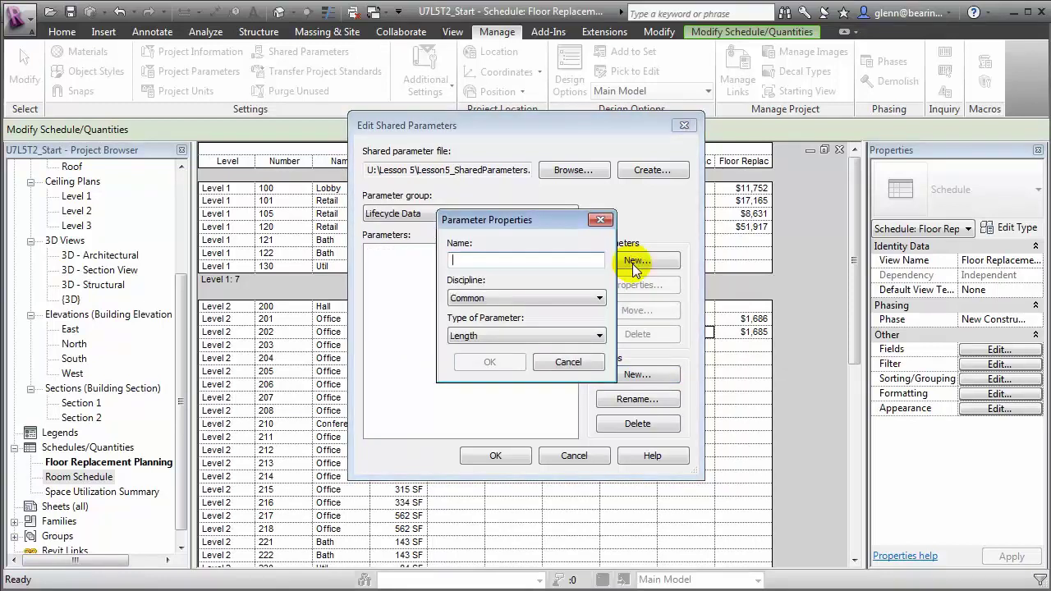
{"action": "type", "text": "Installation"}
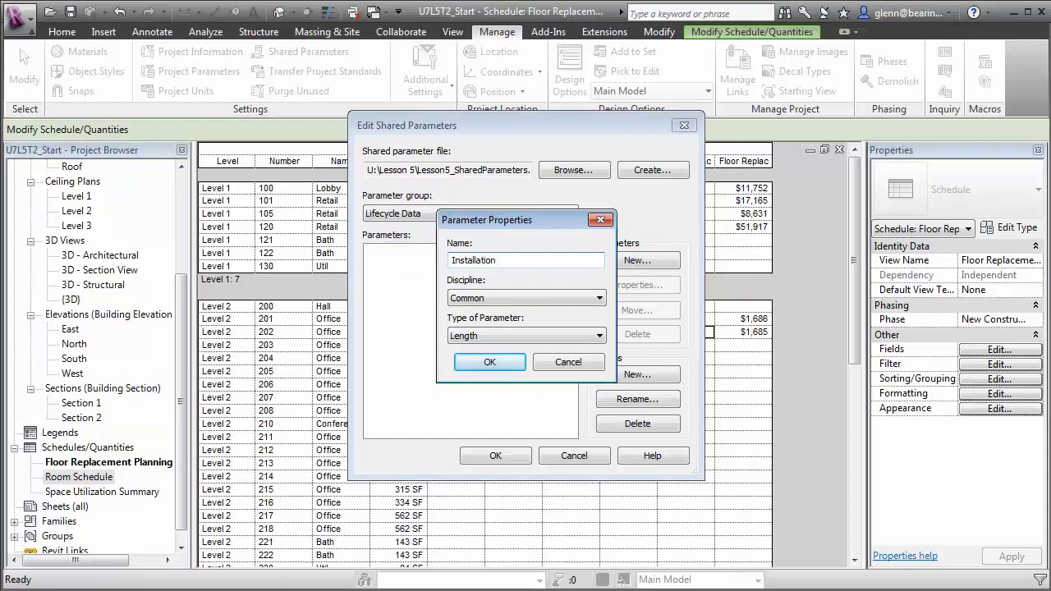
{"action": "left_click", "coordinate": [483, 335]}
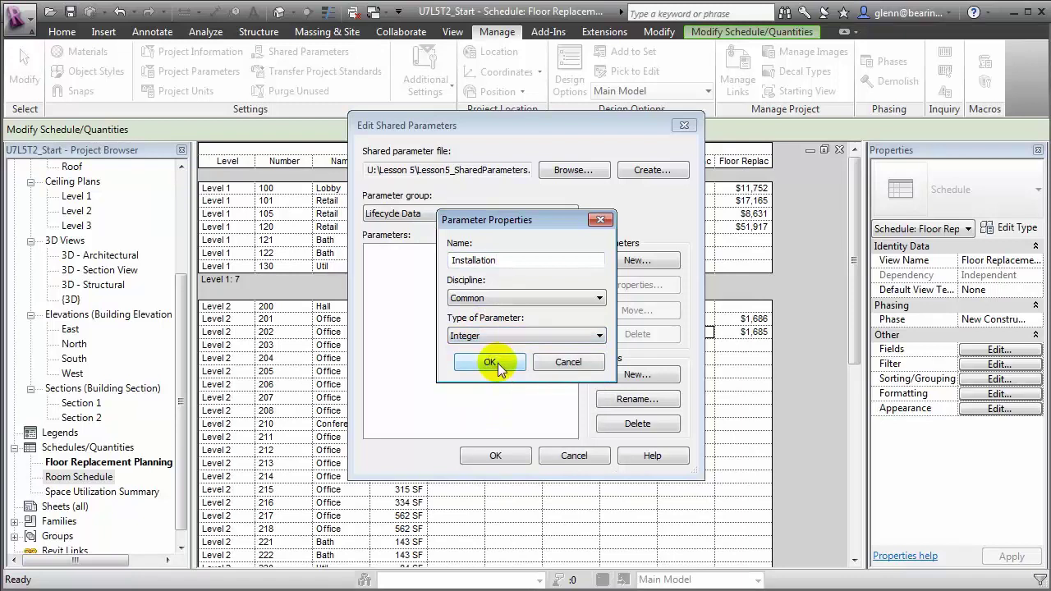
{"action": "left_click", "coordinate": [496, 363]}
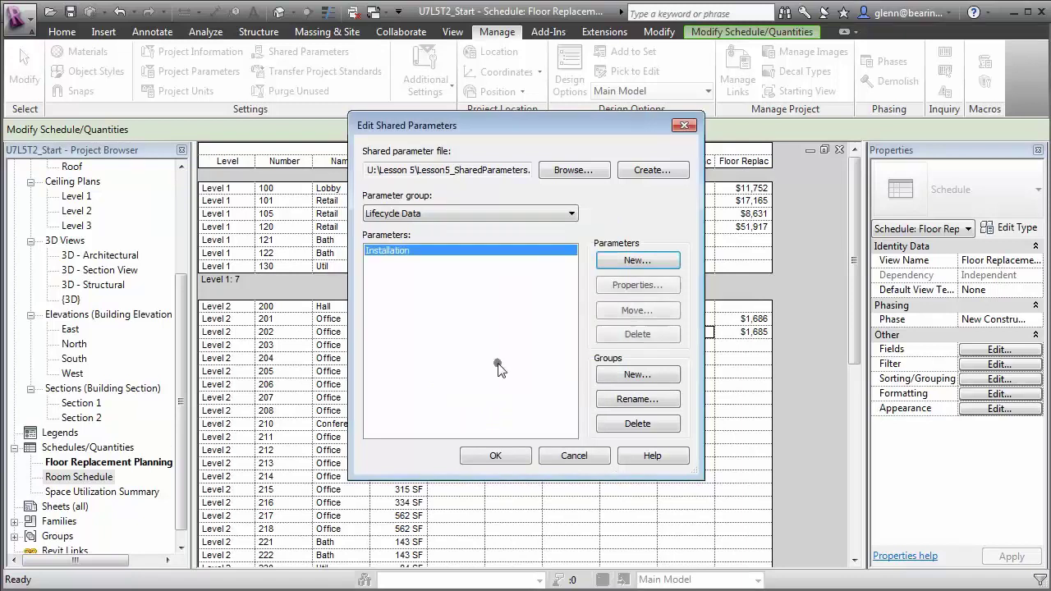
Add a shared parameter named Lifecycle of type Integer to the Lifecycle Data group
{"action": "left_click", "coordinate": [637, 260]}
{"action": "type", "text": "Life"}
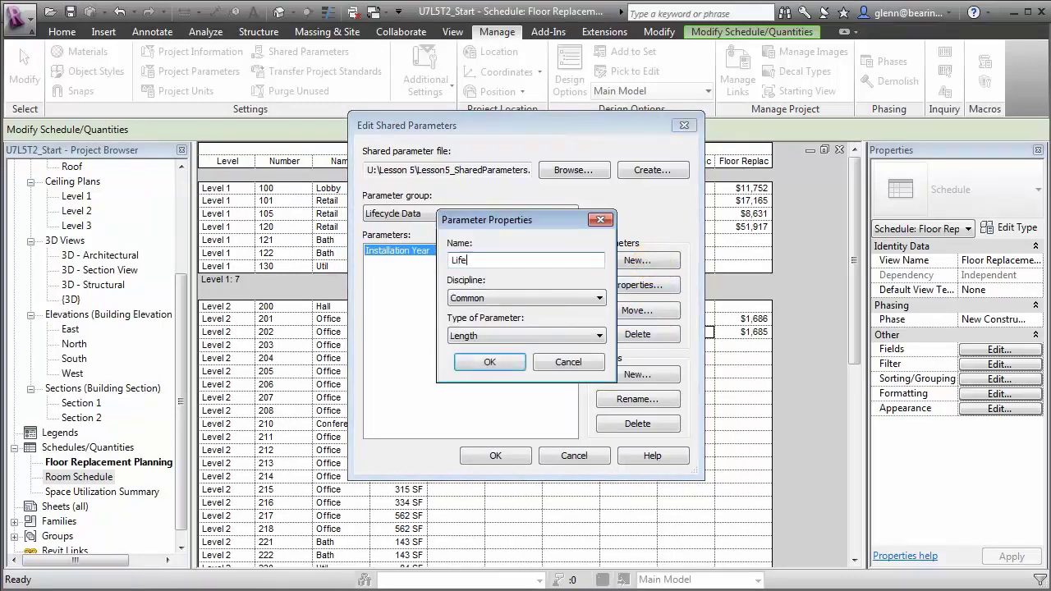
{"action": "type", "text": "cycle"}
{"action": "left_click", "coordinate": [512, 336]}
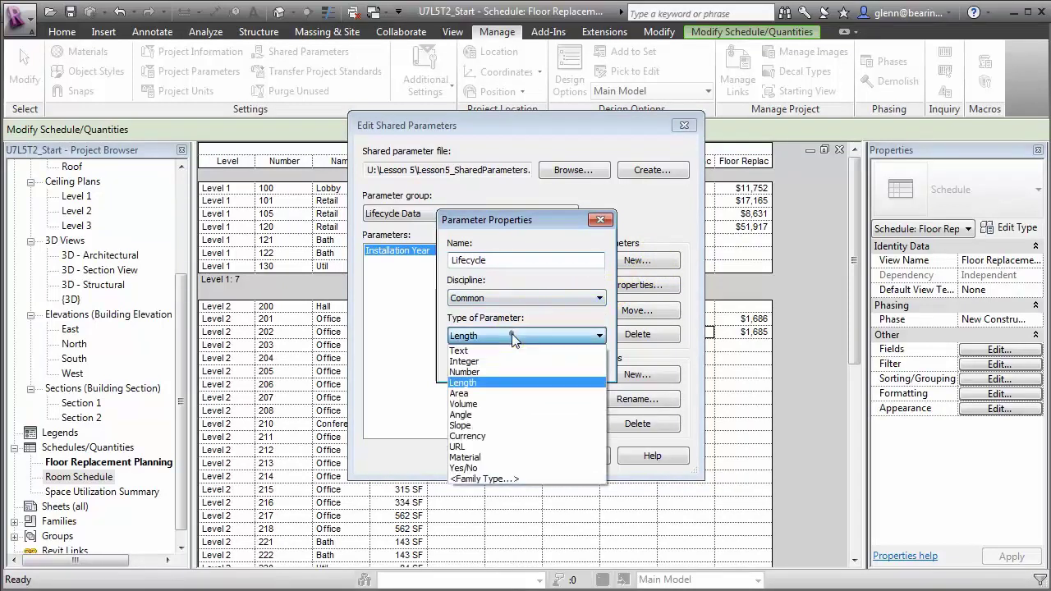
{"action": "left_click", "coordinate": [508, 358]}
{"action": "left_click", "coordinate": [498, 362]}
Add a Currency shared parameter named Replacement Cost to the Lifecycle Data group and accept the shared parameter edits
{"action": "key", "text": "Return"}
{"action": "type", "text": "Replacement Cost"}
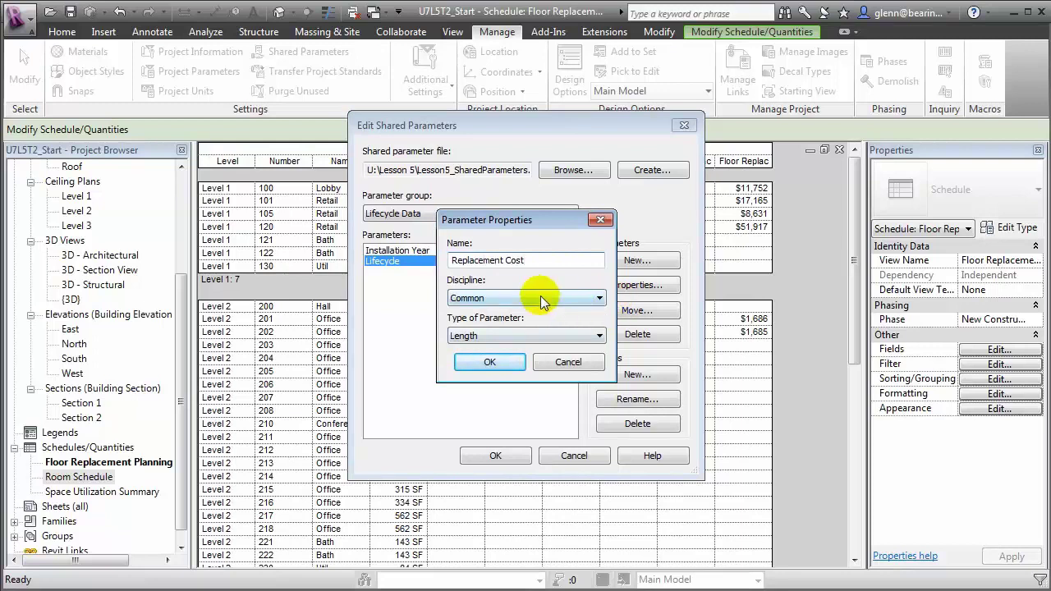
{"action": "left_click", "coordinate": [528, 329]}
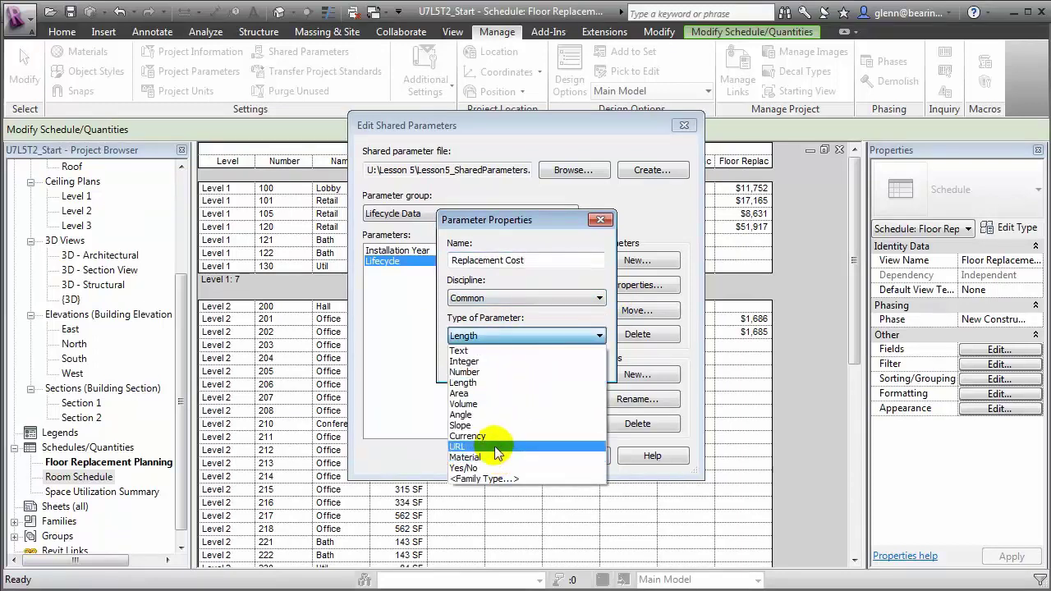
{"action": "left_click", "coordinate": [491, 436]}
{"action": "left_click", "coordinate": [498, 367]}
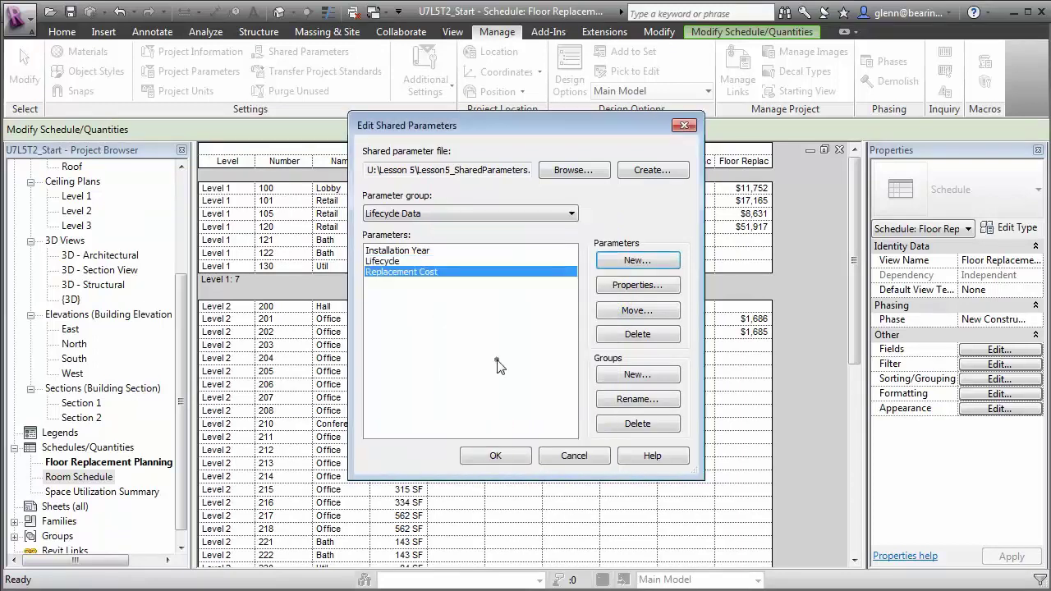
{"action": "left_click", "coordinate": [508, 457]}
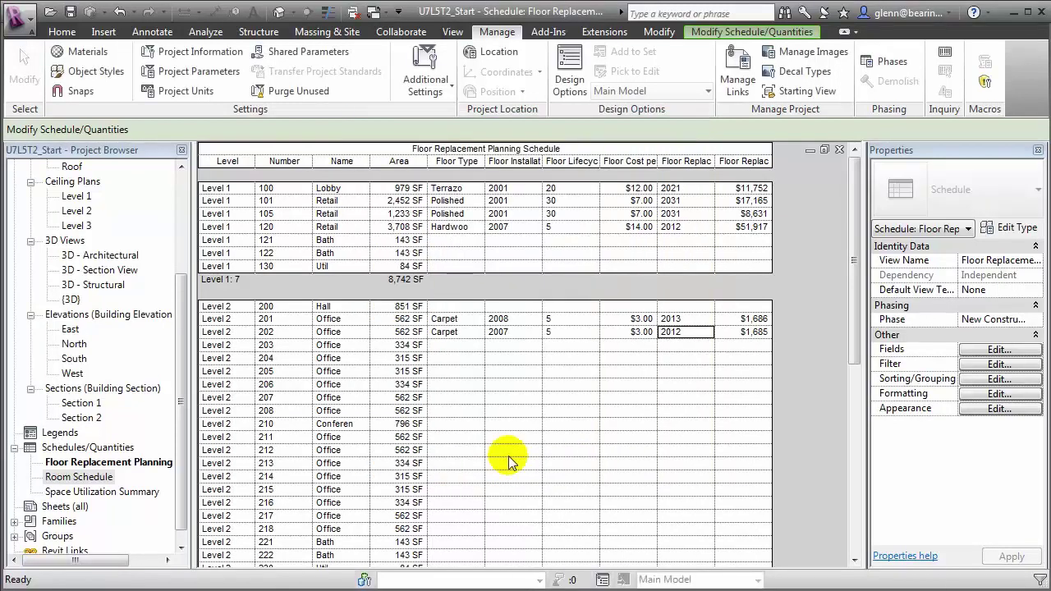
Start a new project parameter based on the shared parameter Installation Year from the Lifecycle Data group
{"action": "left_click", "coordinate": [231, 72]}
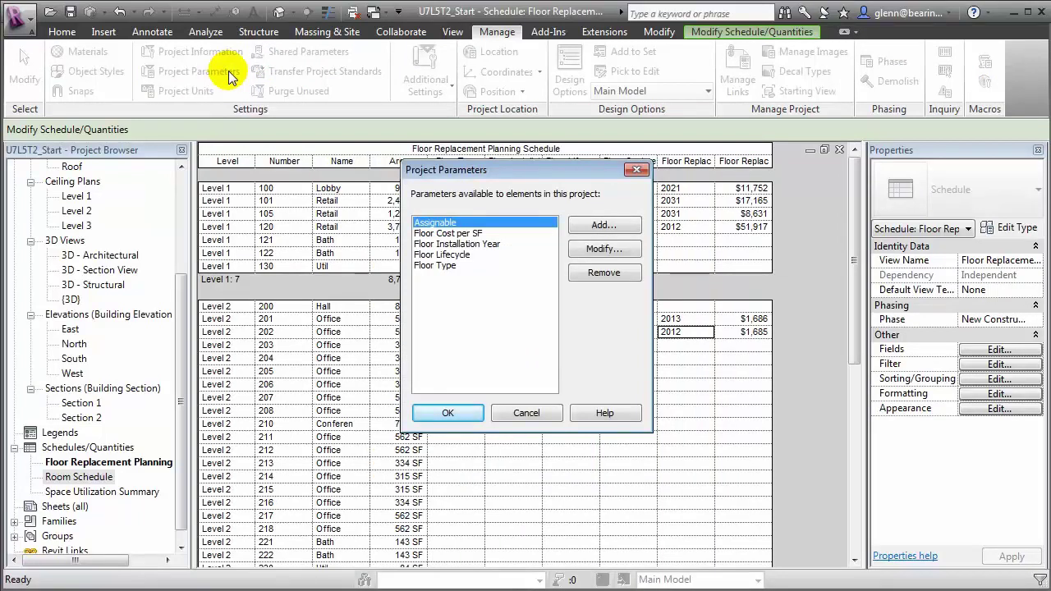
{"action": "left_click", "coordinate": [599, 220]}
{"action": "left_click", "coordinate": [325, 201]}
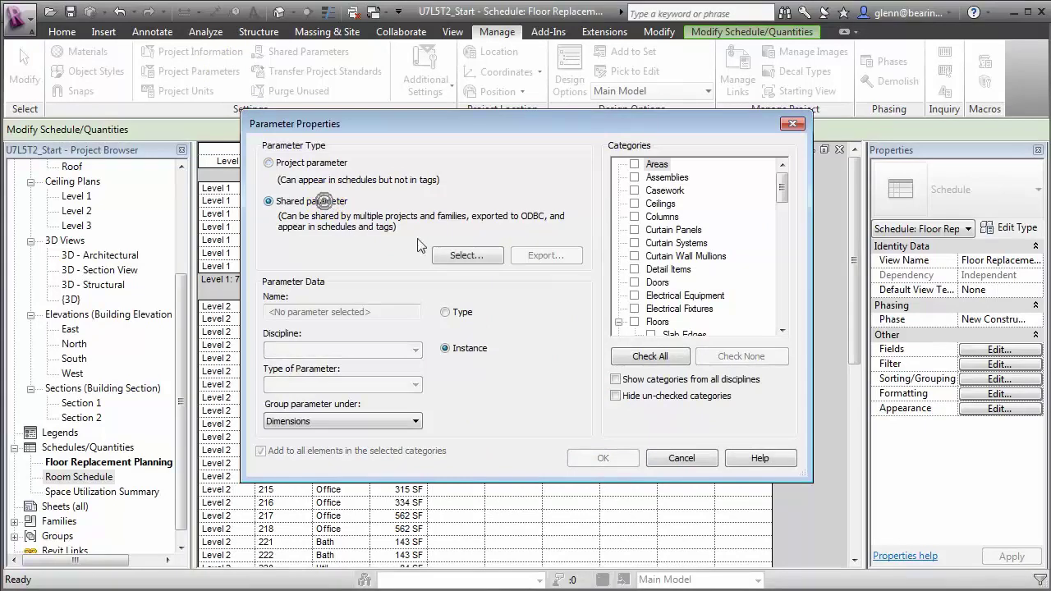
{"action": "left_click", "coordinate": [461, 255]}
{"action": "left_click", "coordinate": [475, 436]}
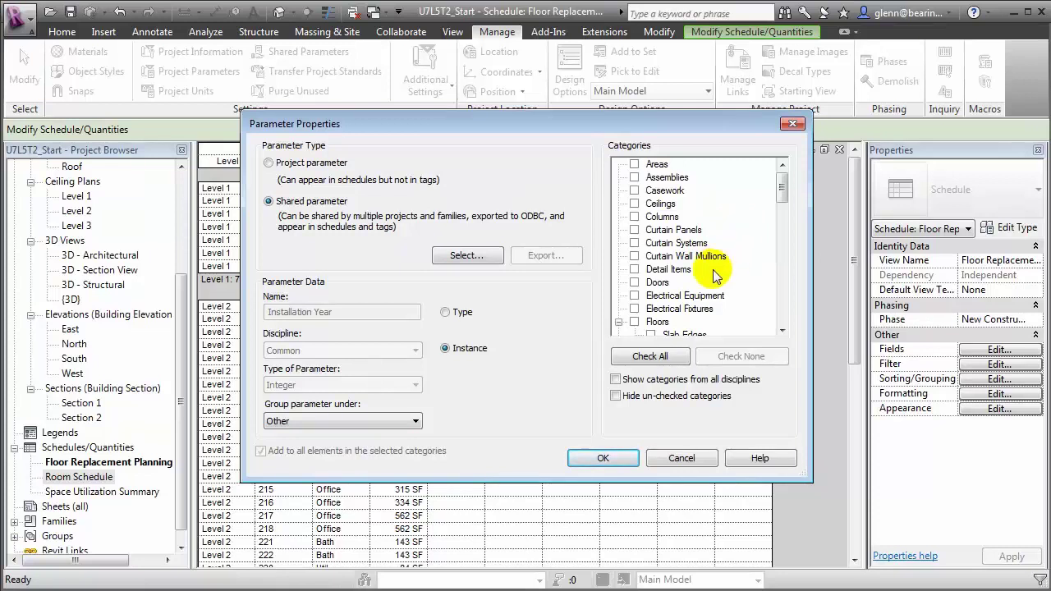
Assign the Installation Year parameter to the Doors, Furniture, Plumbing Fixtures and Windows categories and accept it
{"action": "left_click", "coordinate": [636, 284]}
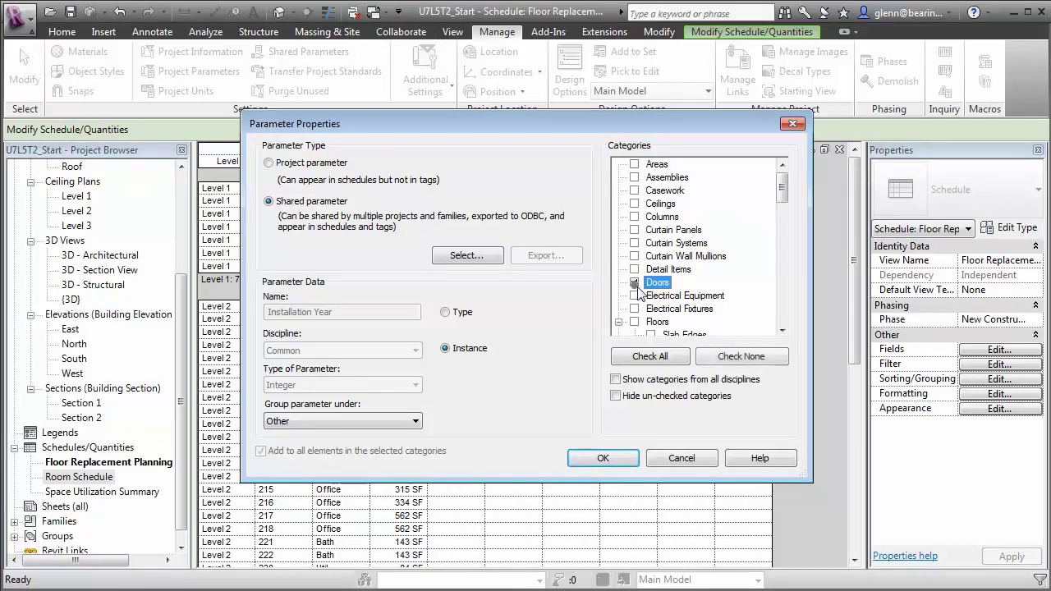
{"action": "double_click", "coordinate": [782, 330]}
{"action": "left_click", "coordinate": [783, 330]}
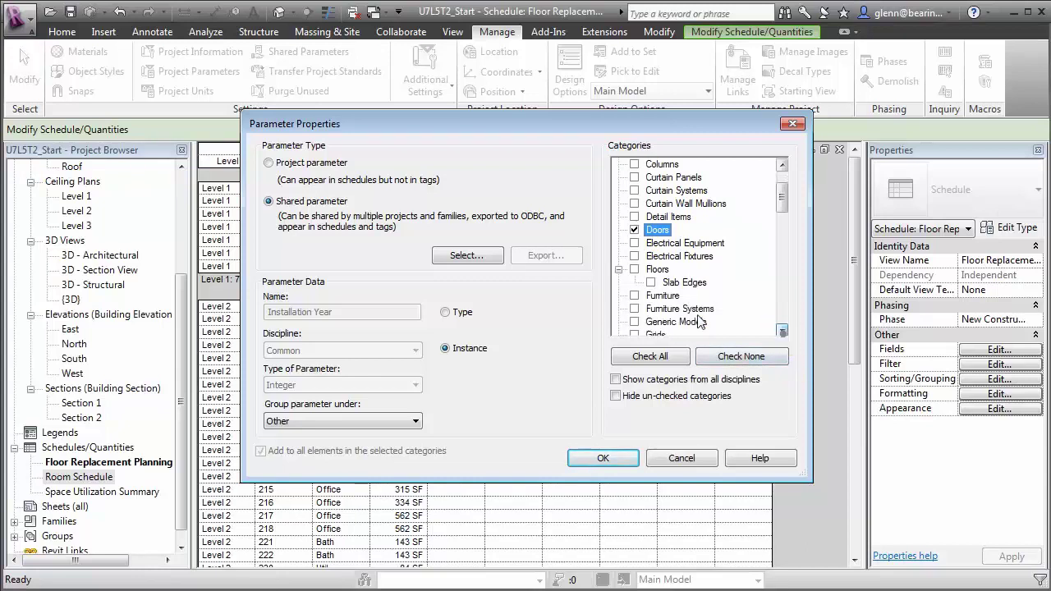
{"action": "left_click", "coordinate": [634, 295]}
{"action": "left_click", "coordinate": [781, 330]}
{"action": "left_click_drag", "start_coordinate": [782, 333], "coordinate": [781, 333]}
{"action": "left_click", "coordinate": [637, 271]}
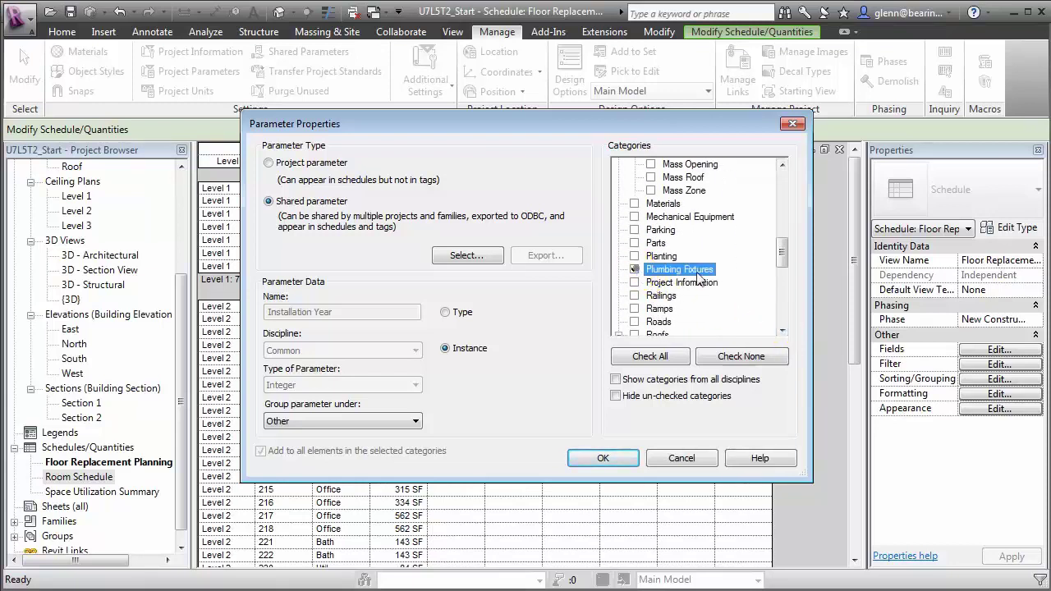
{"action": "left_click_drag", "start_coordinate": [782, 251], "coordinate": [785, 308]}
{"action": "left_click", "coordinate": [635, 322]}
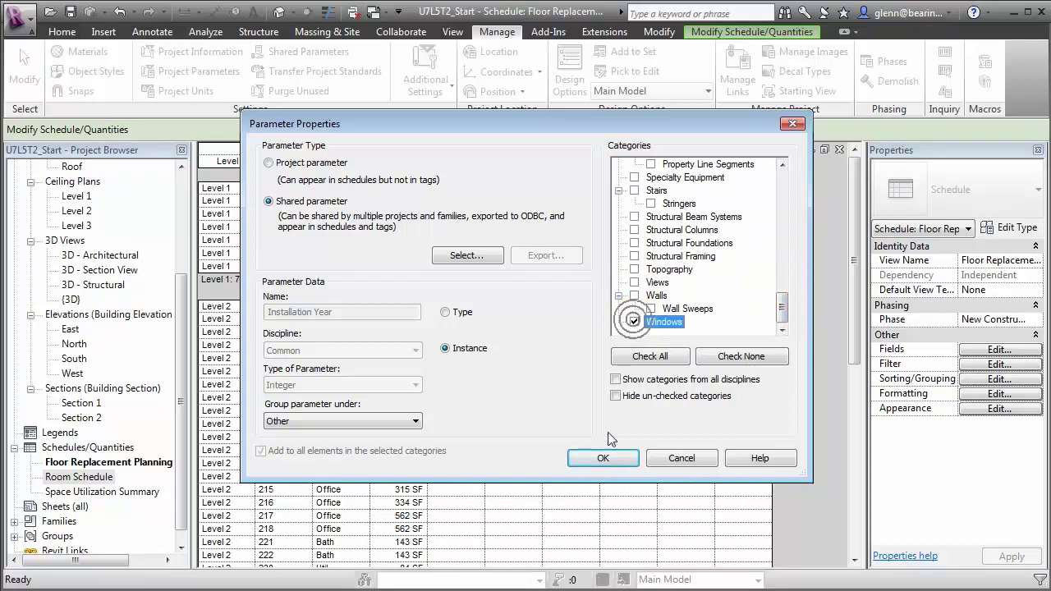
{"action": "left_click", "coordinate": [605, 457]}
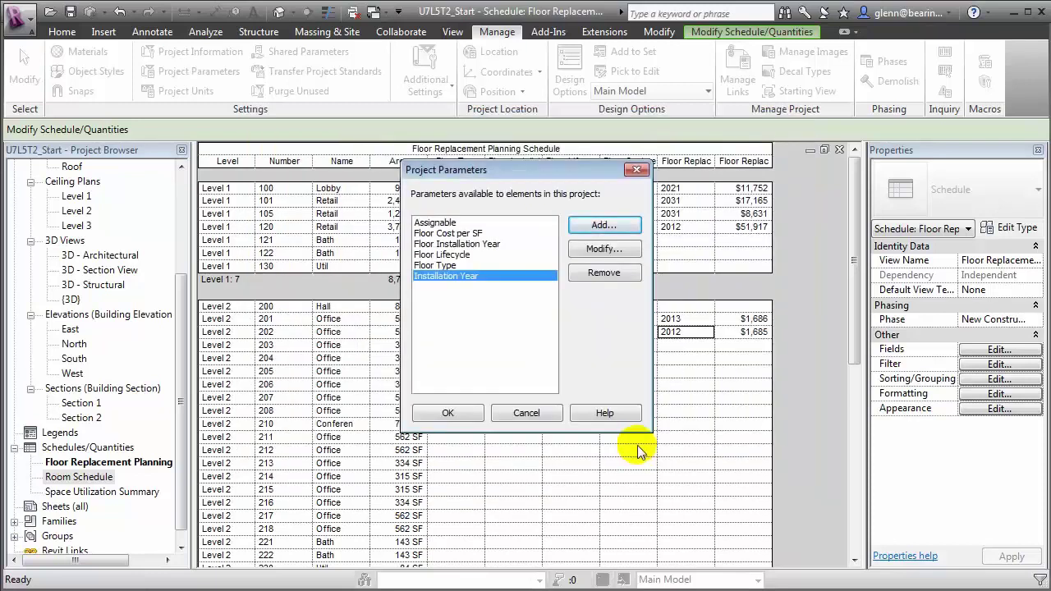
Start another project parameter based on the shared parameter Lifecycle
{"action": "left_click", "coordinate": [602, 227]}
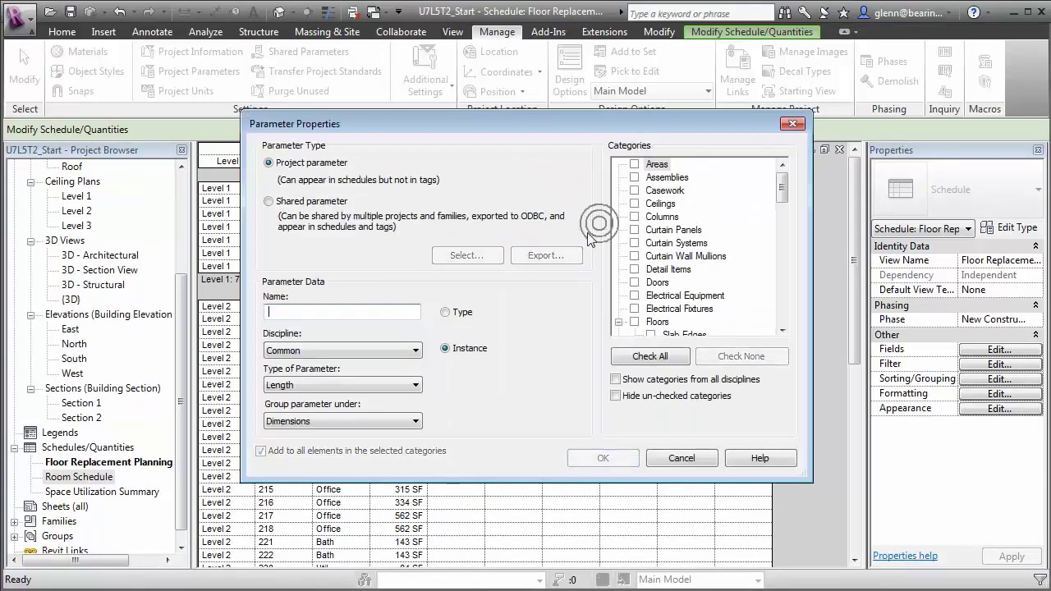
{"action": "left_click", "coordinate": [338, 202]}
{"action": "left_click", "coordinate": [474, 261]}
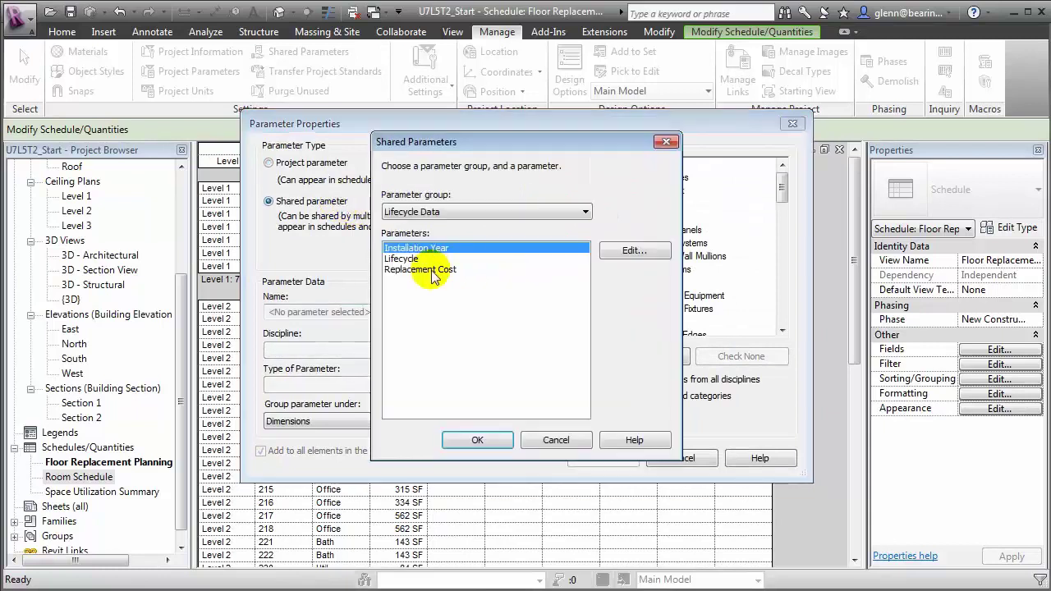
{"action": "left_click", "coordinate": [402, 258]}
{"action": "left_click", "coordinate": [477, 439]}
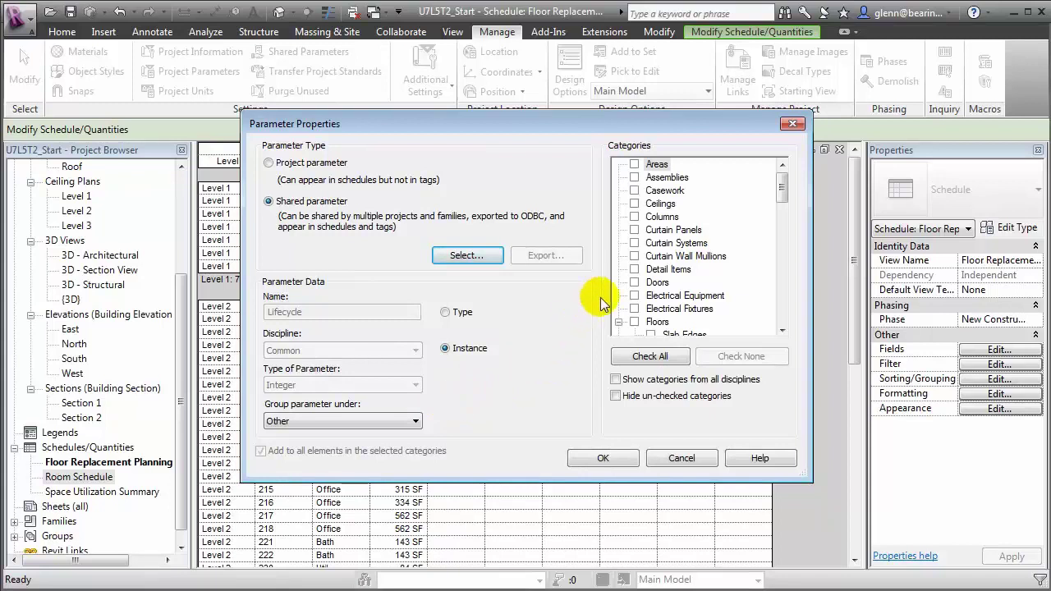
Assign the Lifecycle parameter to the Doors, Furniture, Plumbing Fixtures and Windows categories and accept it
{"action": "left_click", "coordinate": [634, 283]}
{"action": "left_click_drag", "start_coordinate": [782, 192], "coordinate": [782, 263]}
{"action": "left_click", "coordinate": [634, 204]}
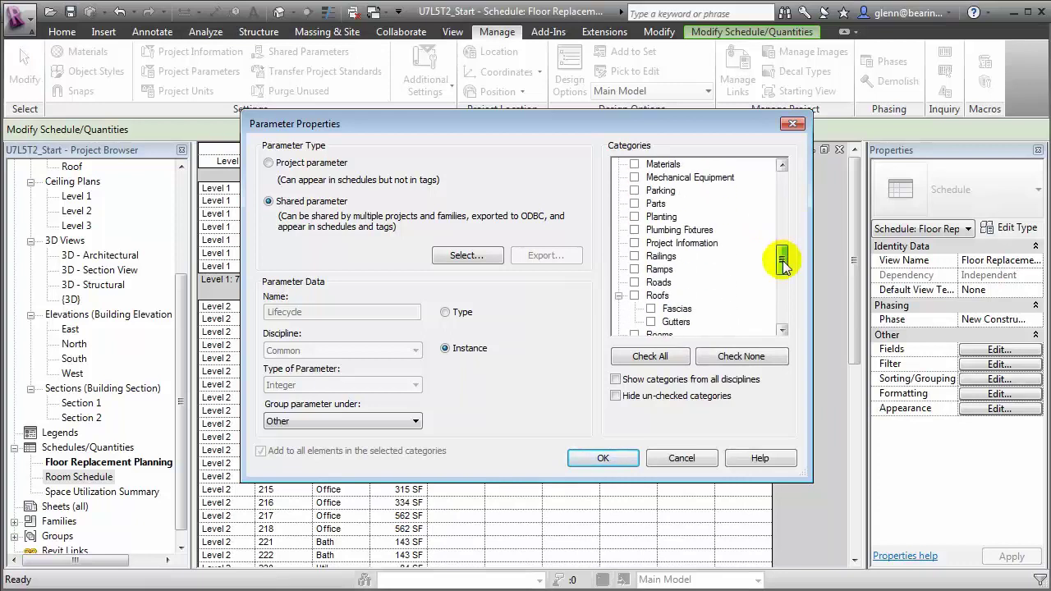
{"action": "left_click", "coordinate": [634, 230]}
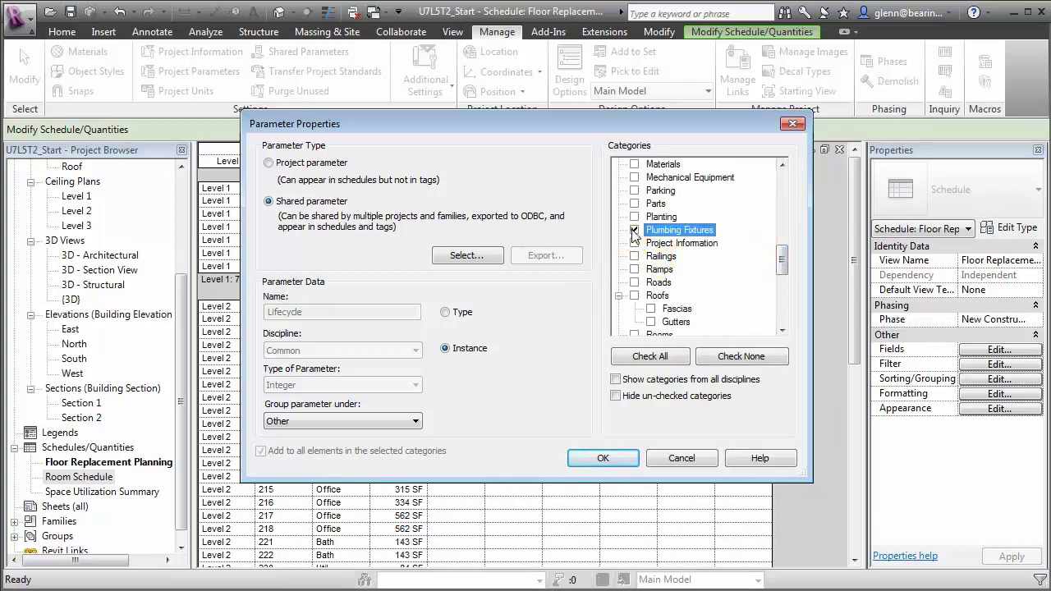
{"action": "left_click", "coordinate": [783, 279]}
{"action": "left_click", "coordinate": [634, 321]}
{"action": "left_click", "coordinate": [603, 458]}
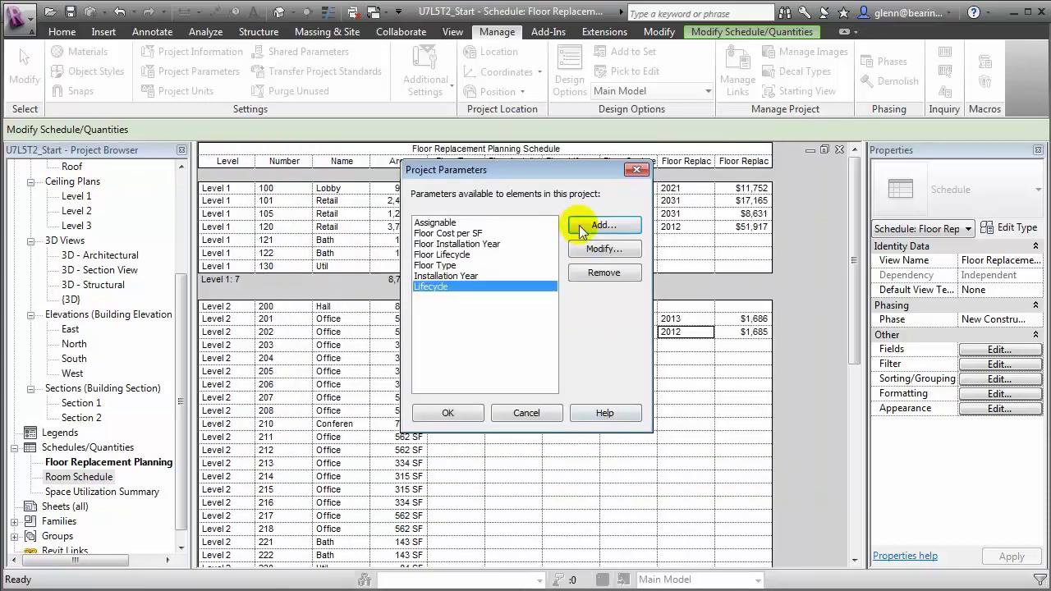
Start a third project parameter based on the shared parameter Replacement Cost
{"action": "left_click", "coordinate": [604, 226]}
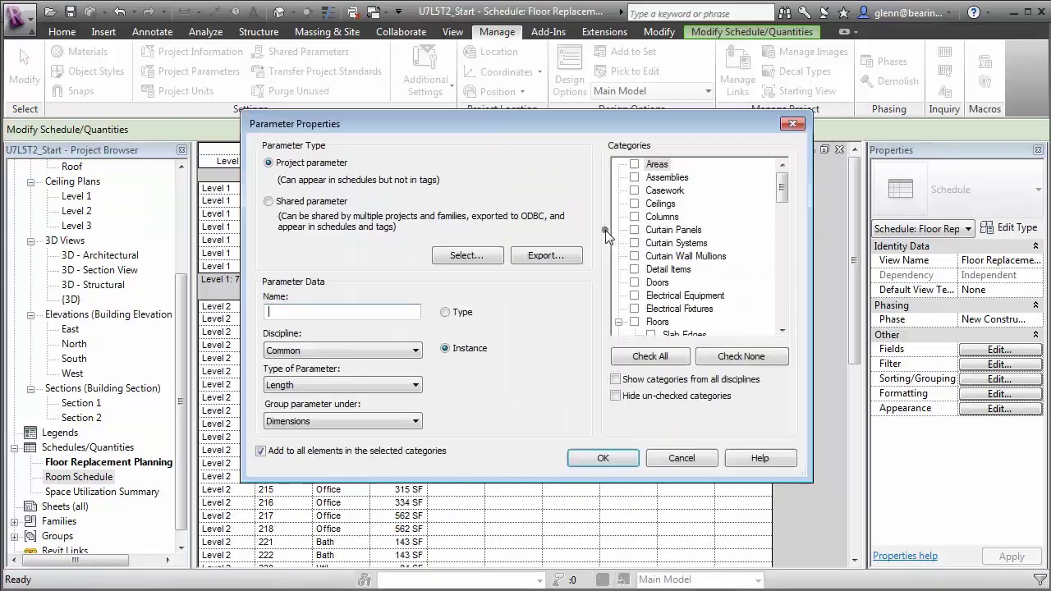
{"action": "left_click", "coordinate": [326, 203]}
{"action": "left_click", "coordinate": [468, 256]}
{"action": "left_click", "coordinate": [438, 269]}
{"action": "left_click", "coordinate": [476, 440]}
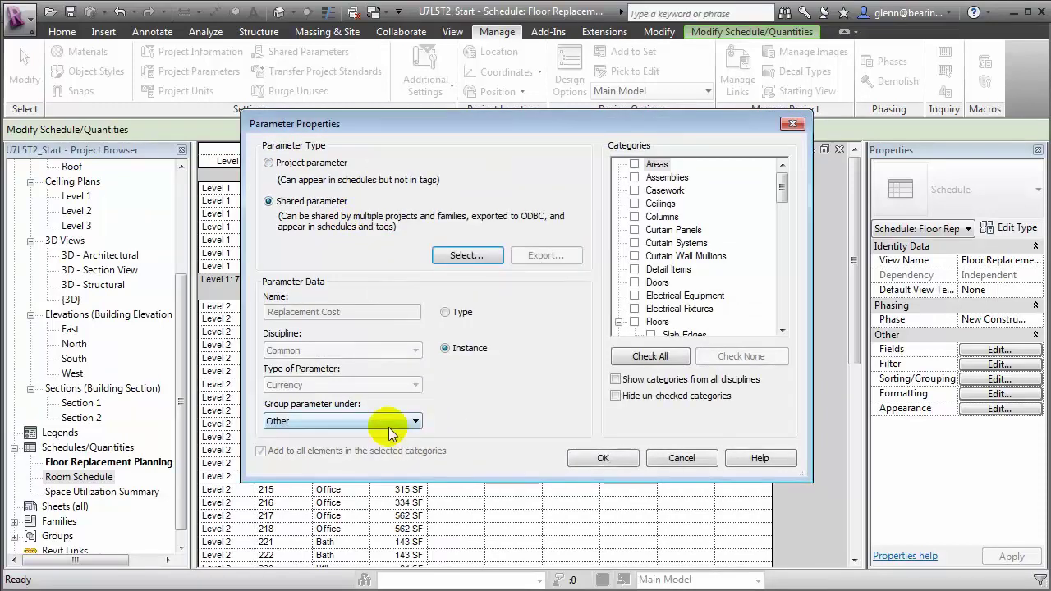
Assign the Replacement Cost parameter to Doors, Furniture, Plumbing Fixtures and Windows, and accept the project parameter list
{"action": "left_click", "coordinate": [635, 282]}
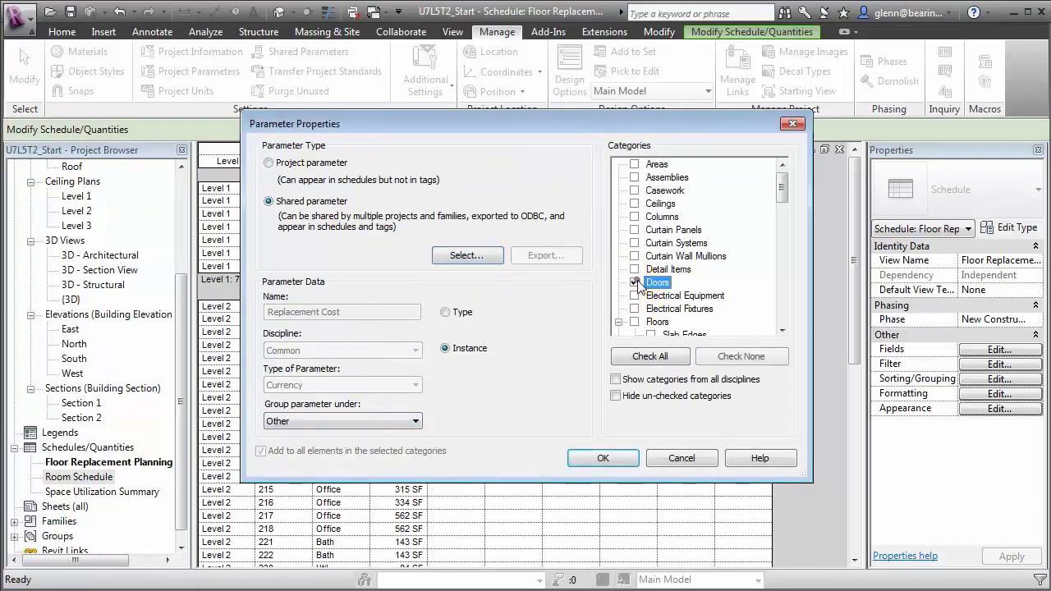
{"action": "left_click_drag", "start_coordinate": [784, 188], "coordinate": [784, 207]}
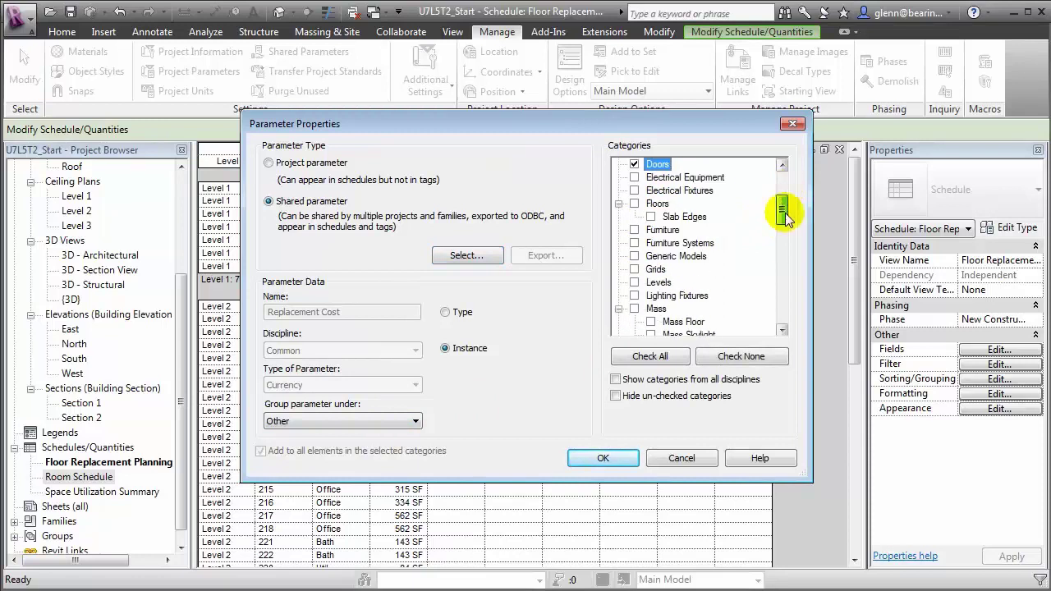
{"action": "left_click", "coordinate": [633, 230]}
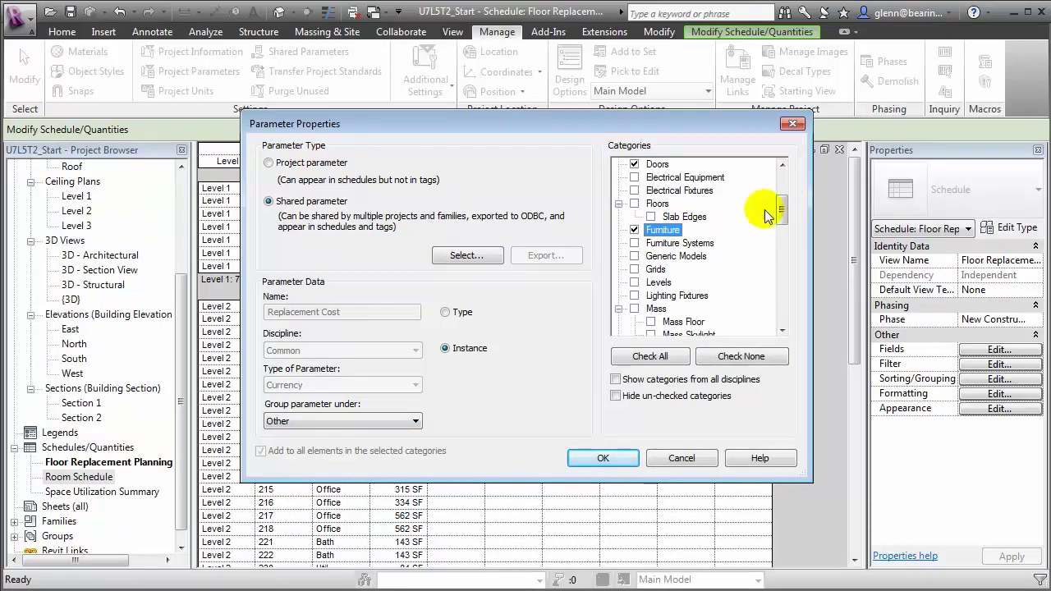
{"action": "left_click_drag", "start_coordinate": [779, 215], "coordinate": [781, 307]}
{"action": "left_click", "coordinate": [634, 295]}
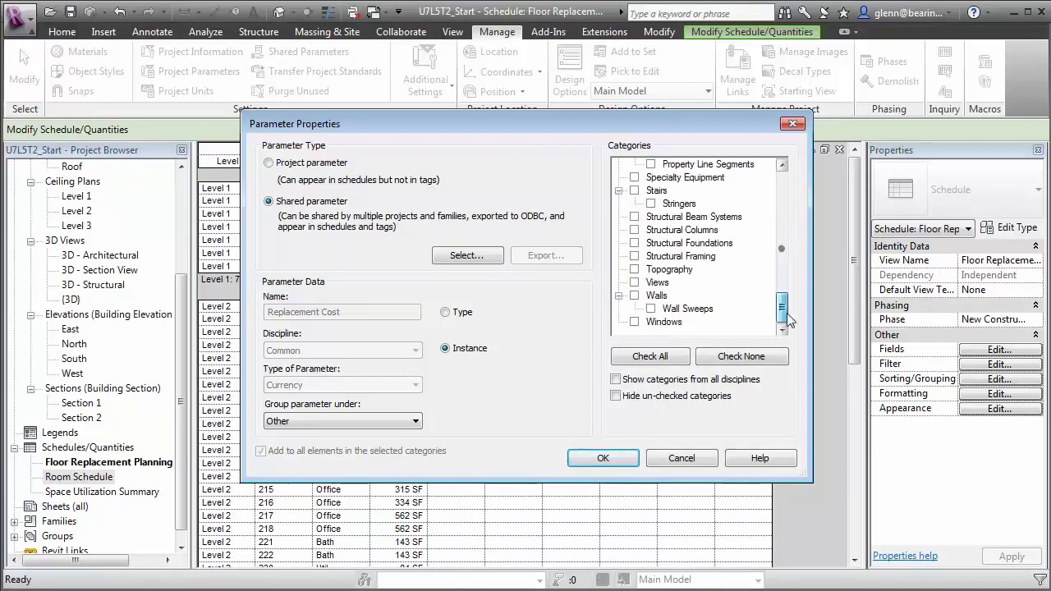
{"action": "left_click", "coordinate": [633, 322]}
{"action": "left_click", "coordinate": [602, 458]}
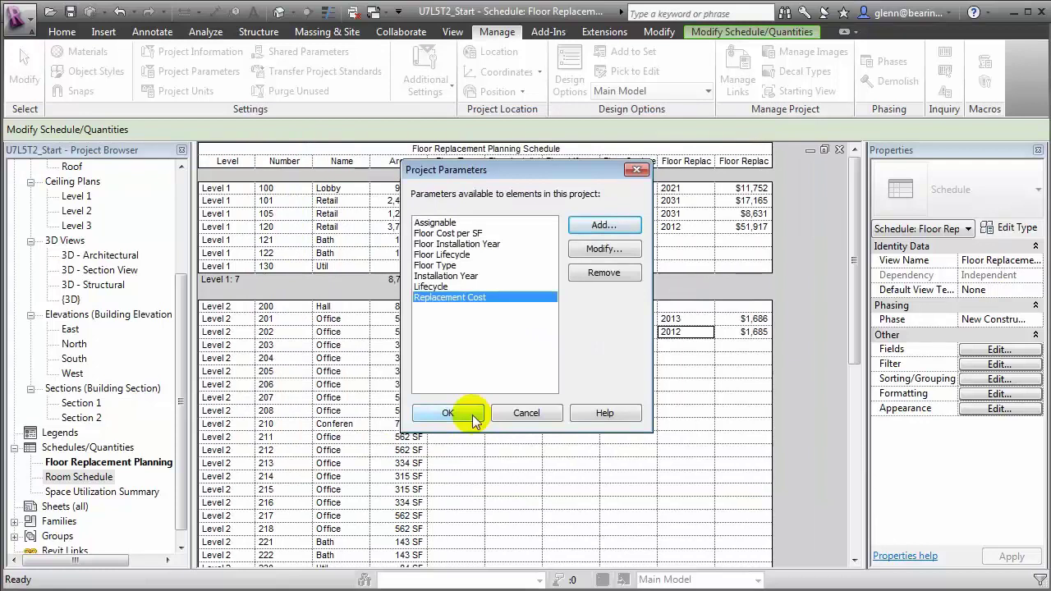
{"action": "left_click", "coordinate": [448, 413]}
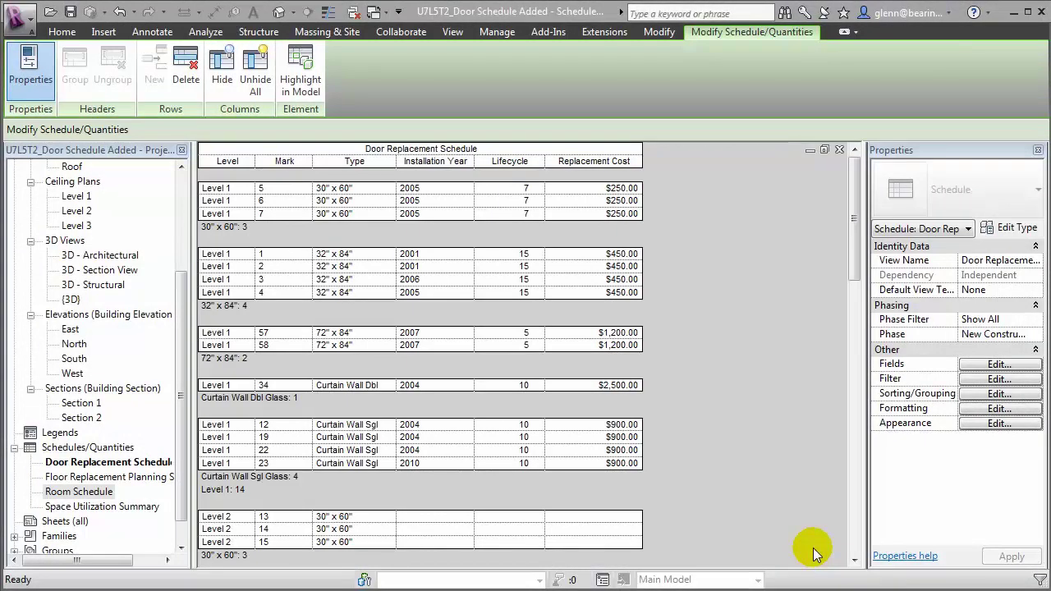
Start an Integer calculated value named Replacement Year in the Door Replacement Schedule's fields
{"action": "left_click", "coordinate": [997, 365]}
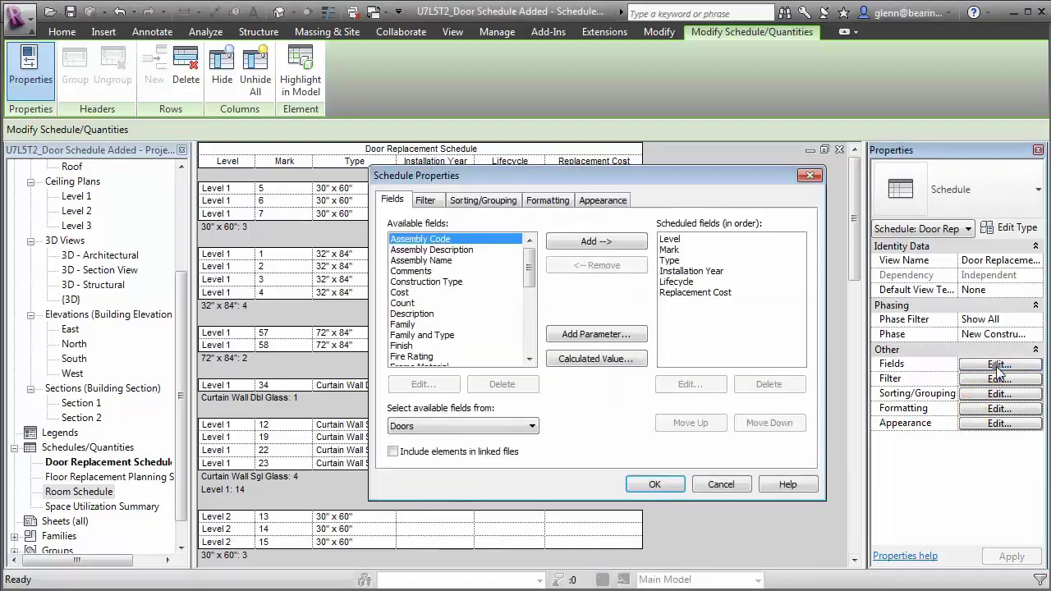
{"action": "left_click", "coordinate": [613, 359]}
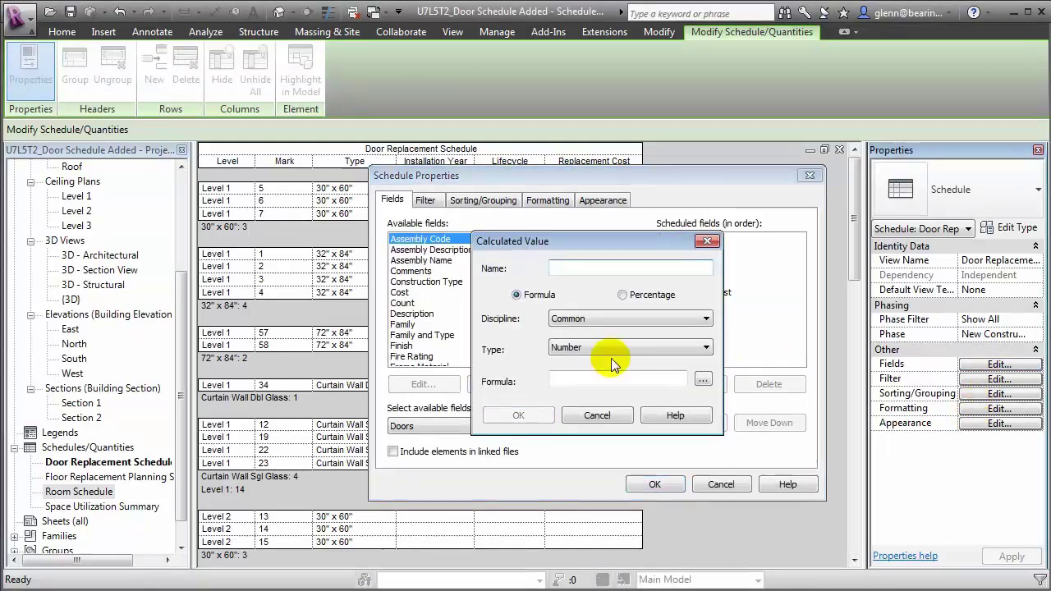
{"action": "type", "text": "Replacement Year"}
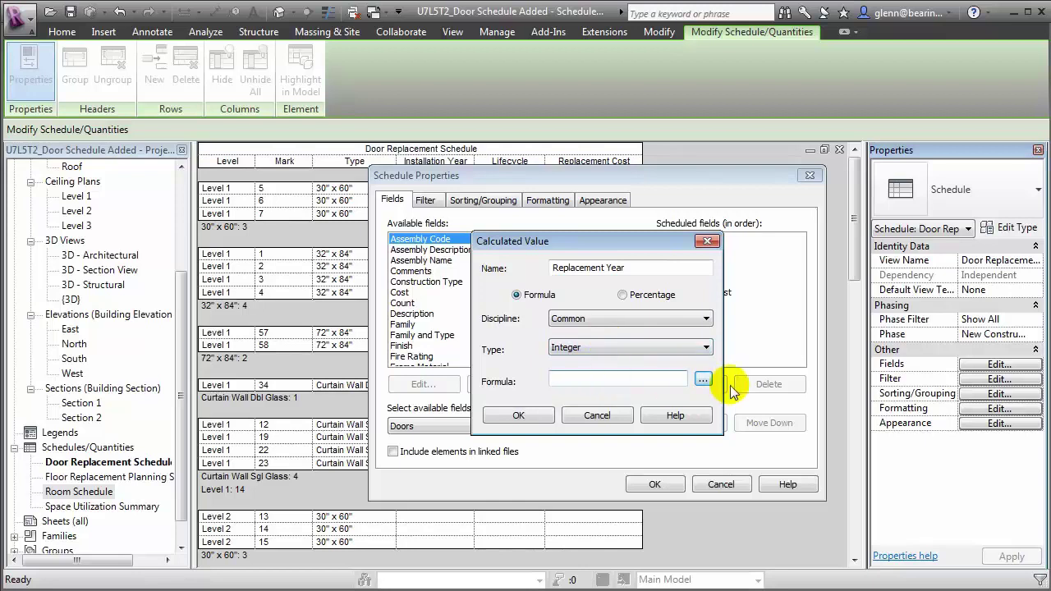
Set the Replacement Year formula to Installation Year + Lifecycle and apply the new field to the door schedule
{"action": "left_click", "coordinate": [704, 378]}
{"action": "left_click", "coordinate": [522, 277]}
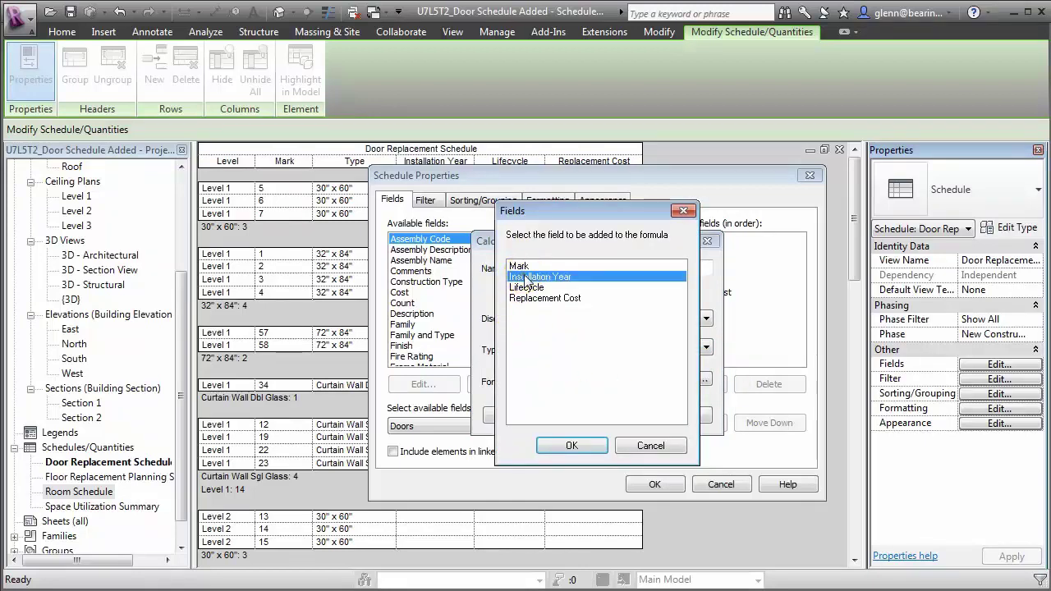
{"action": "double_click", "coordinate": [530, 277]}
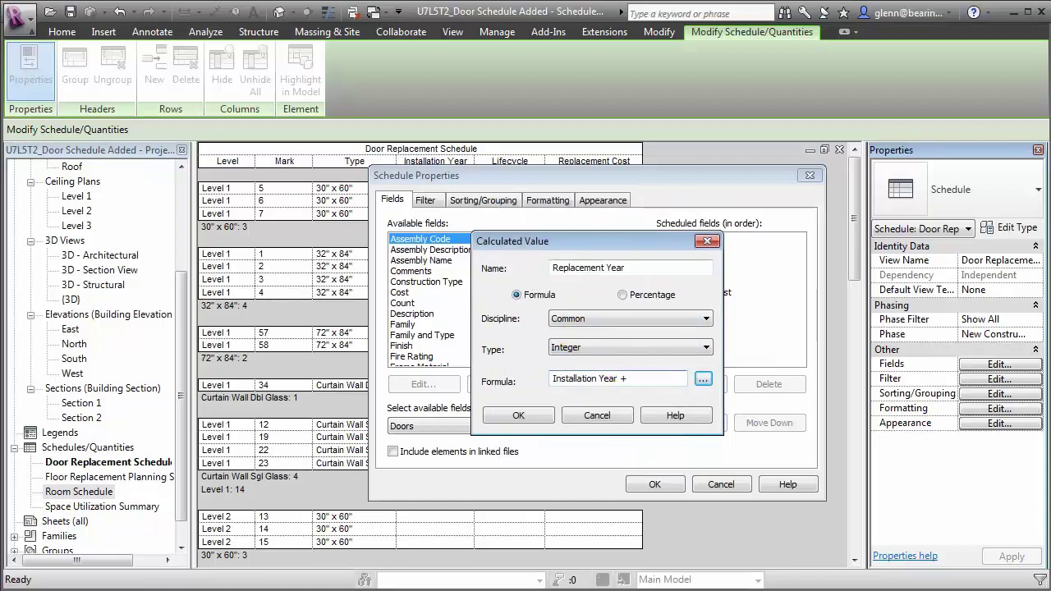
{"action": "left_click", "coordinate": [703, 379]}
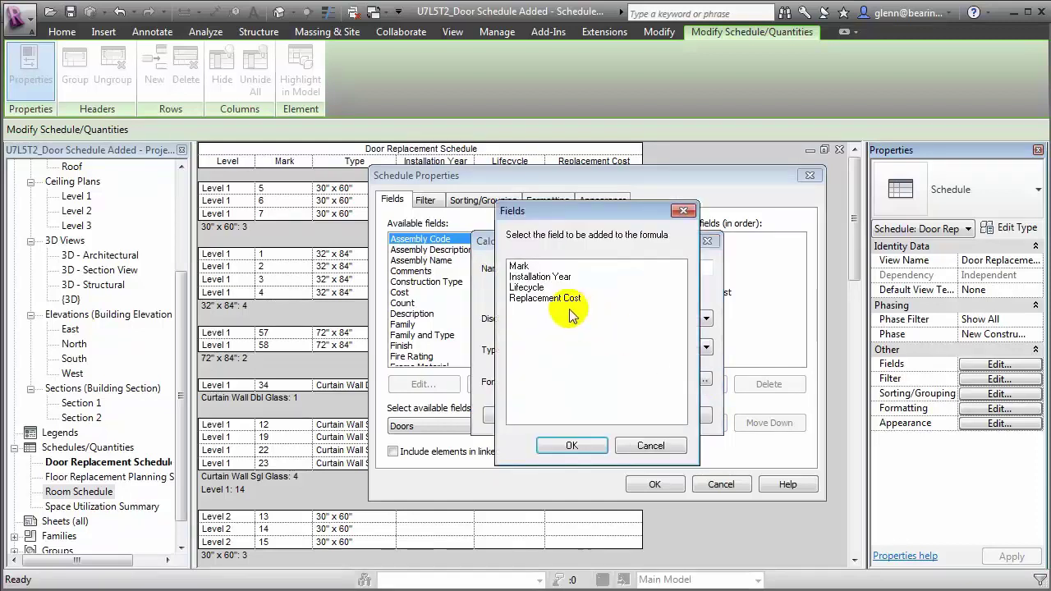
{"action": "left_click", "coordinate": [527, 288]}
{"action": "left_click", "coordinate": [573, 446]}
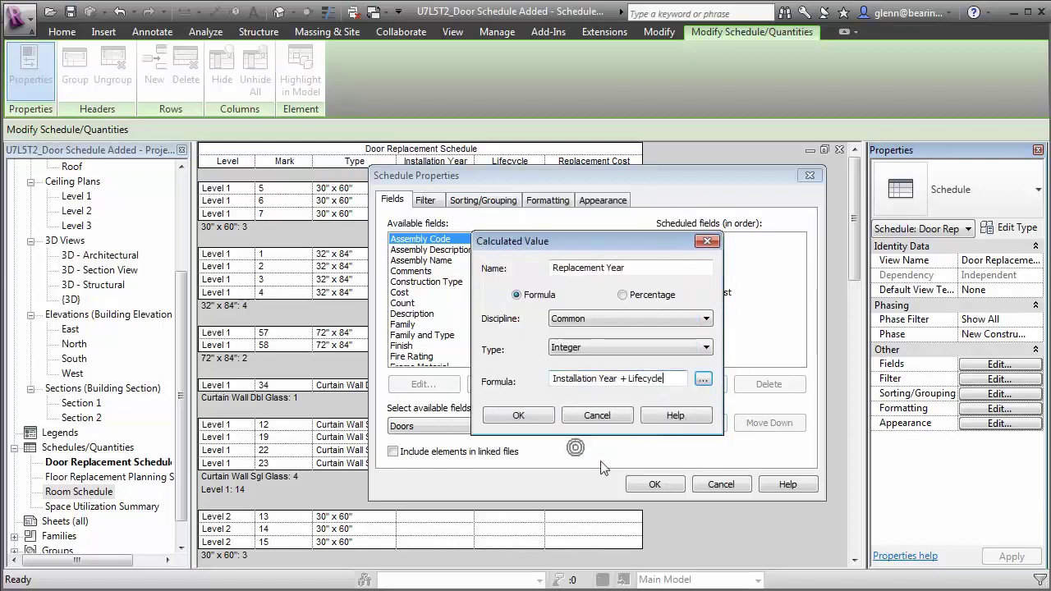
{"action": "left_click", "coordinate": [521, 417]}
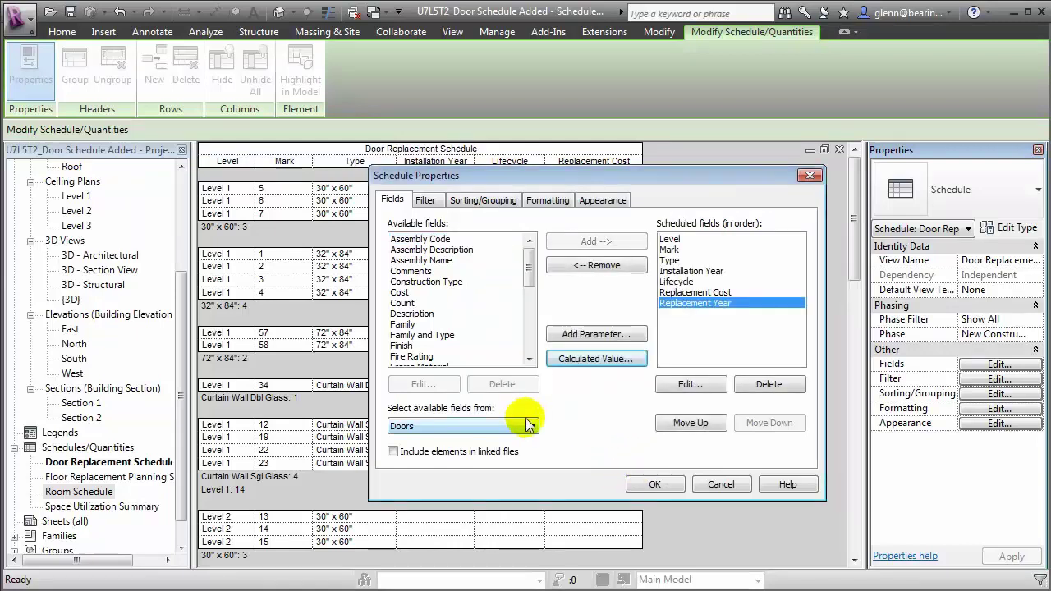
{"action": "left_click", "coordinate": [651, 484]}
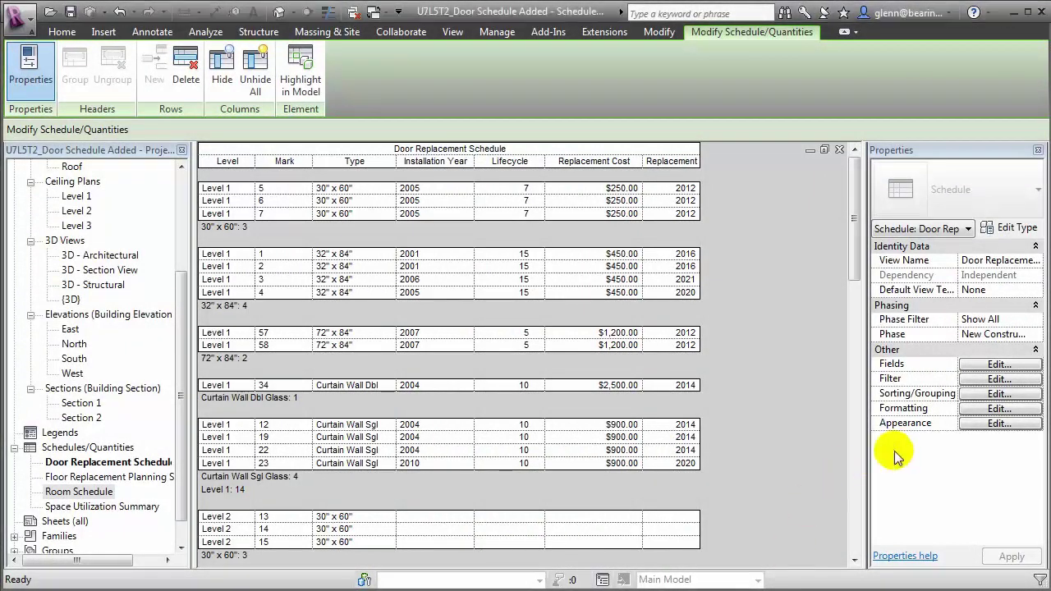
Give the door schedule's Replacement Cost field a conditional format testing Replacement Year Less Than or Equal To 2013
{"action": "left_click", "coordinate": [979, 410]}
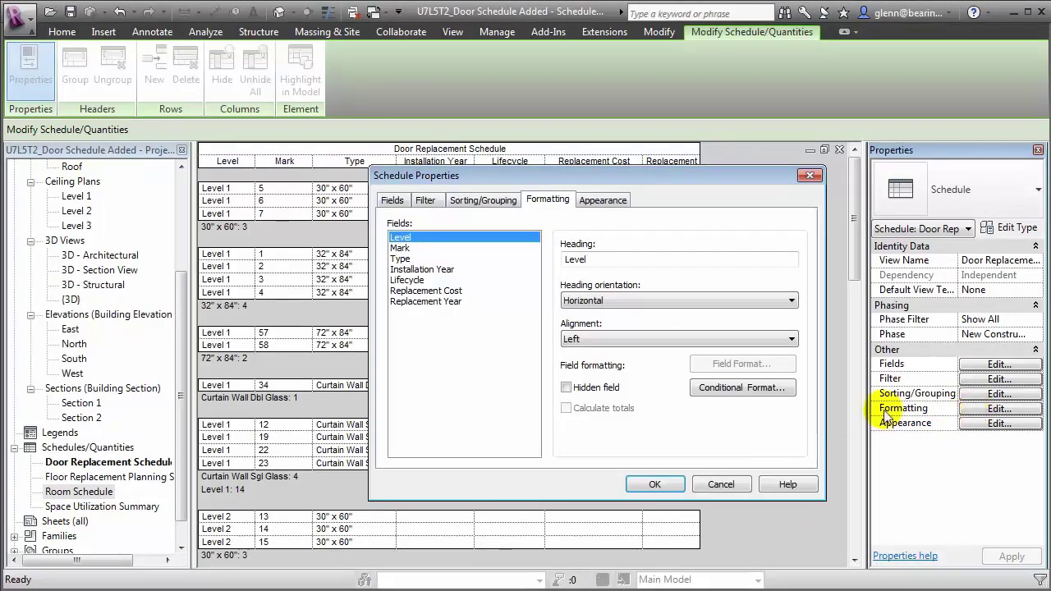
{"action": "left_click", "coordinate": [442, 291]}
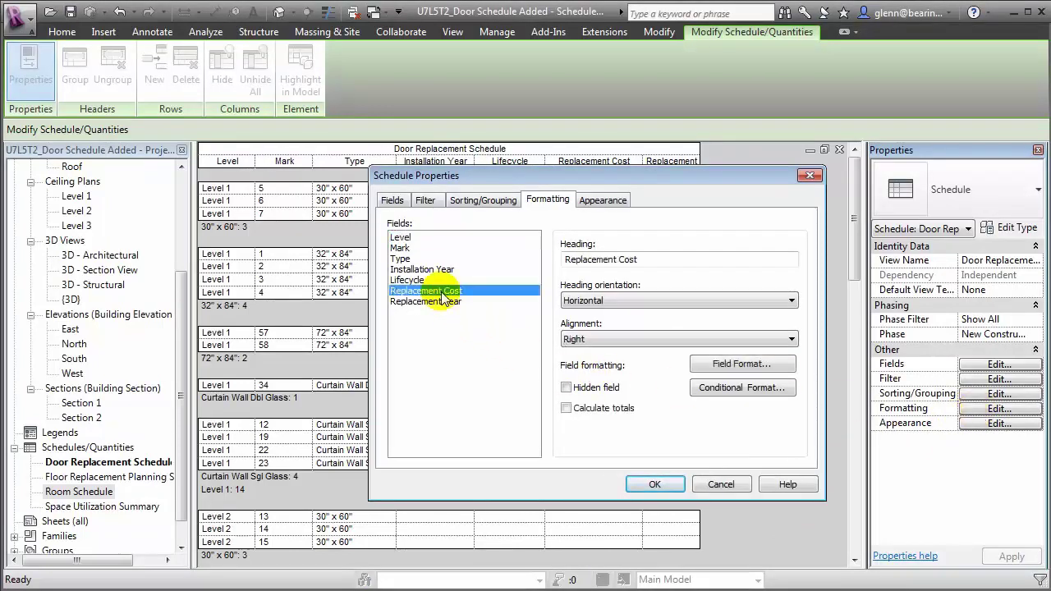
{"action": "left_click", "coordinate": [699, 387]}
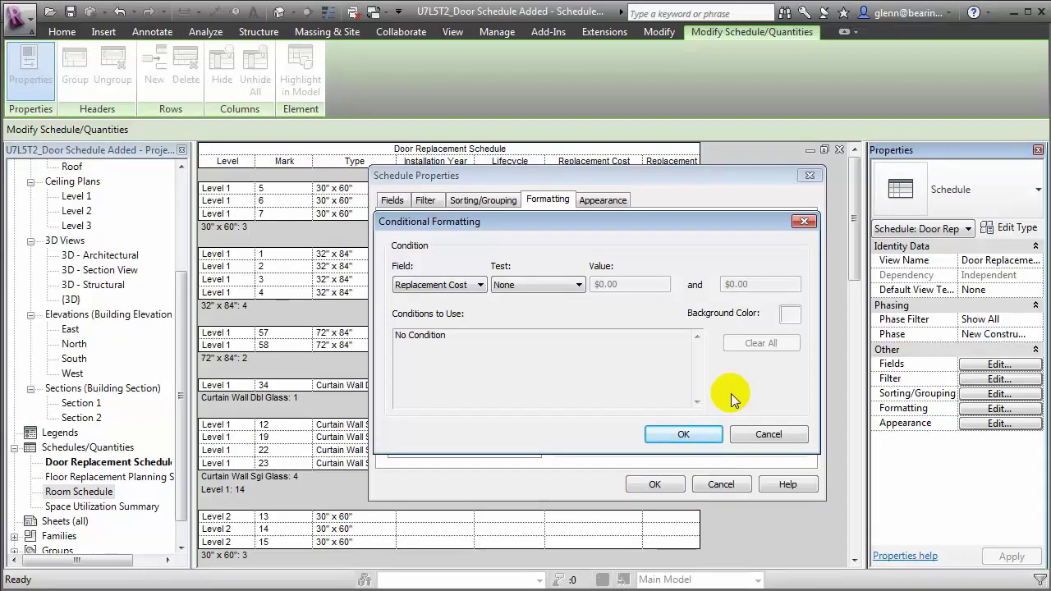
{"action": "left_click", "coordinate": [479, 285]}
{"action": "left_click", "coordinate": [479, 284]}
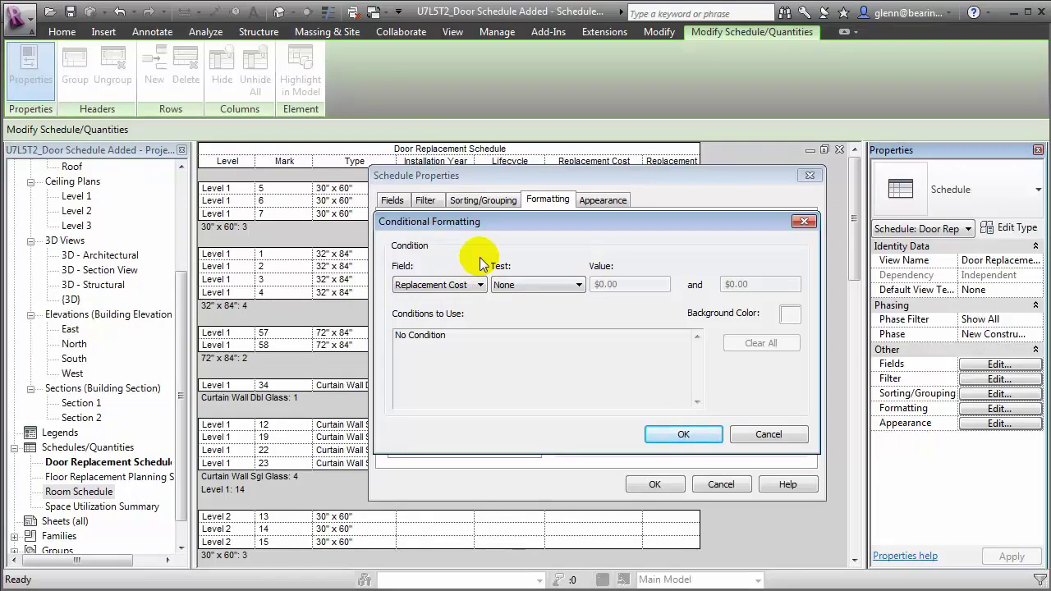
{"action": "left_click", "coordinate": [476, 285]}
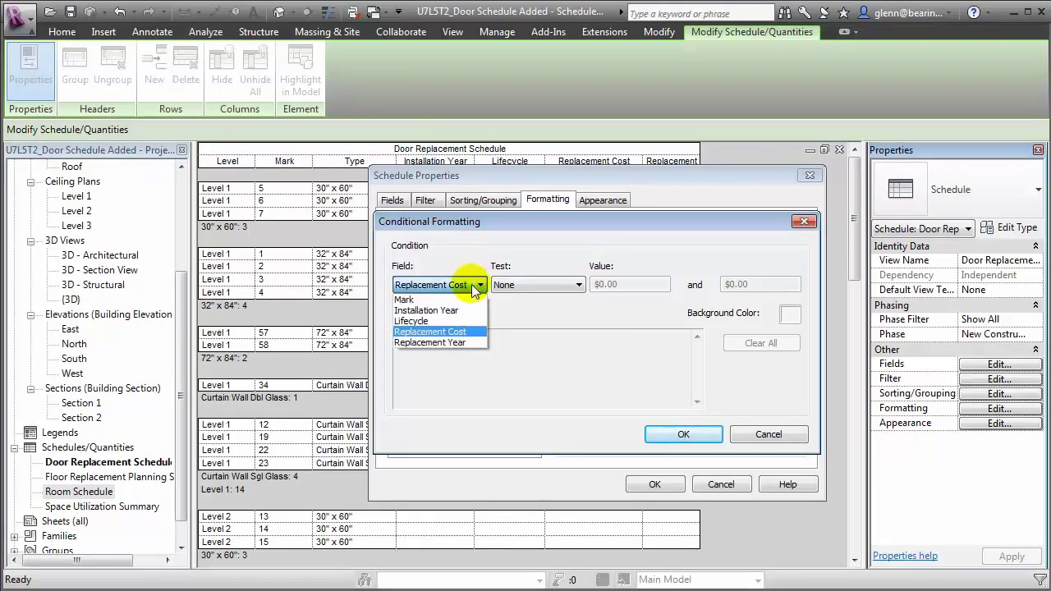
{"action": "left_click", "coordinate": [462, 341]}
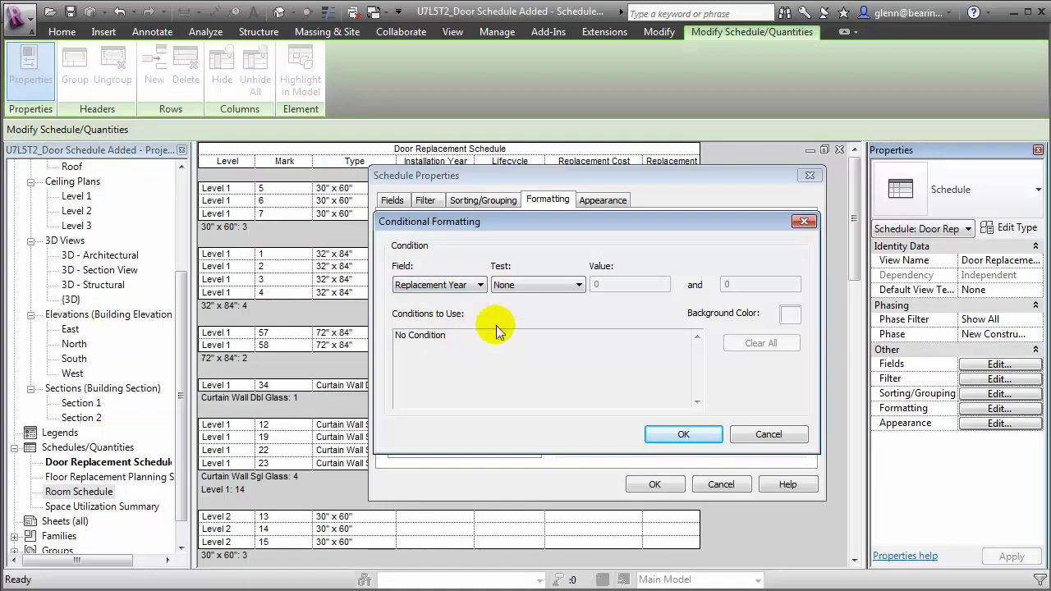
{"action": "left_click", "coordinate": [534, 287]}
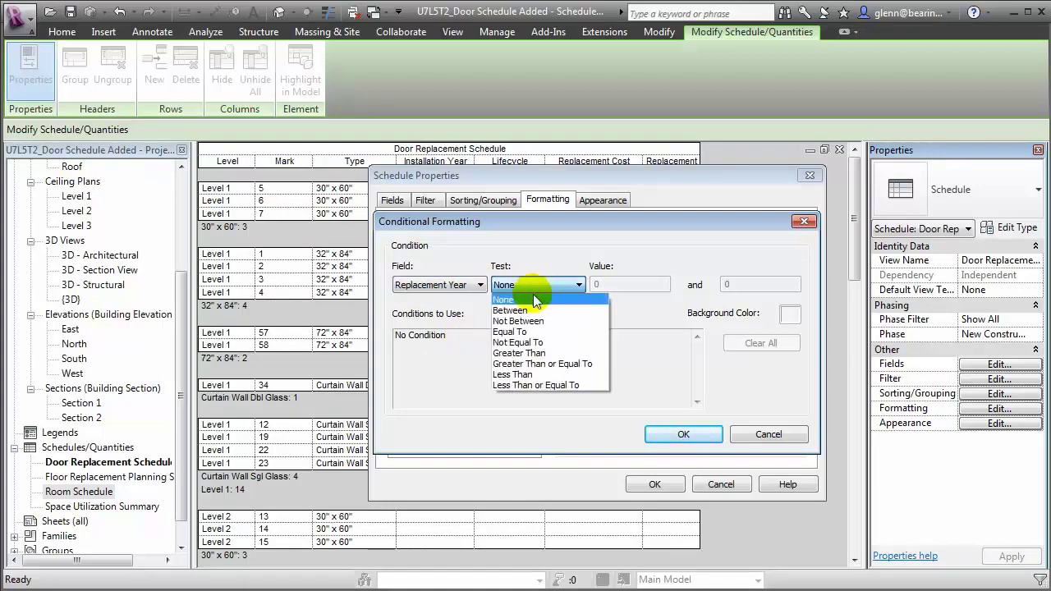
{"action": "left_click", "coordinate": [537, 385]}
{"action": "left_click", "coordinate": [619, 286]}
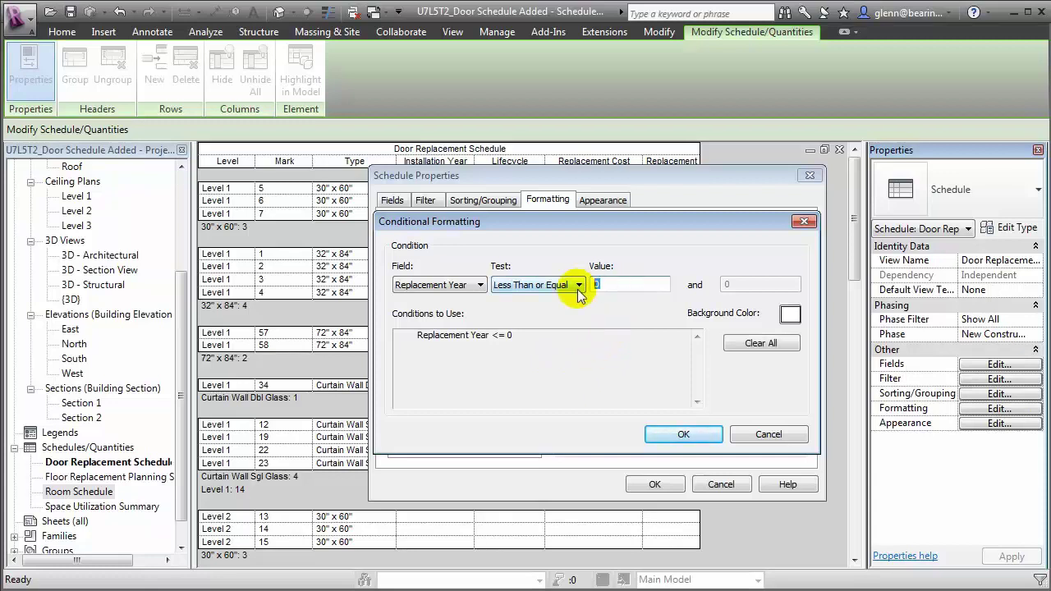
{"action": "type", "text": "2013"}
{"action": "key", "text": "Tab"}
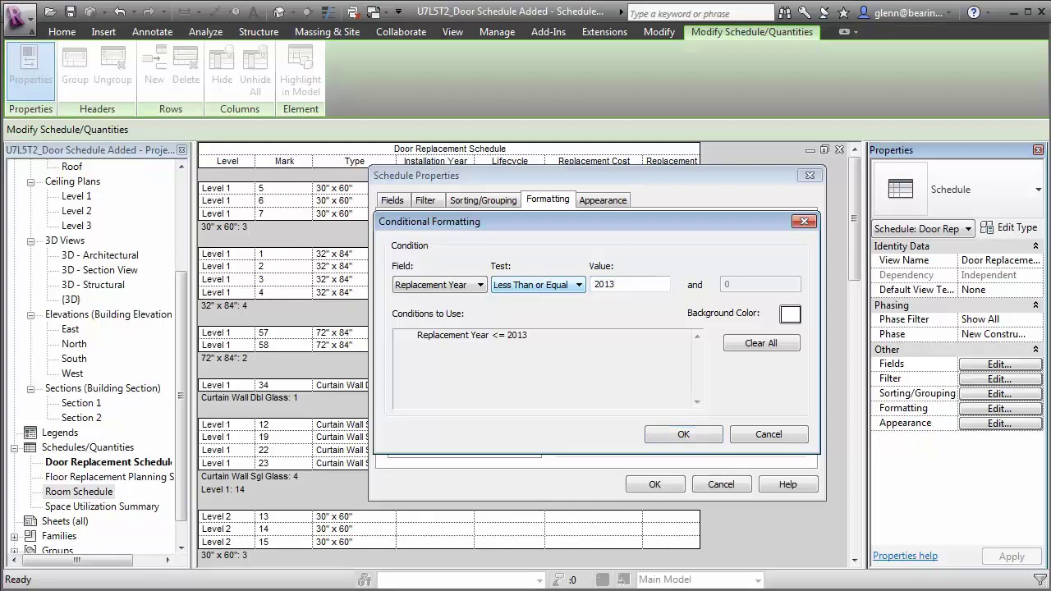
Set the condition's background color to yellow and apply the conditional formatting to the door schedule
{"action": "left_click", "coordinate": [788, 315]}
{"action": "left_click", "coordinate": [470, 352]}
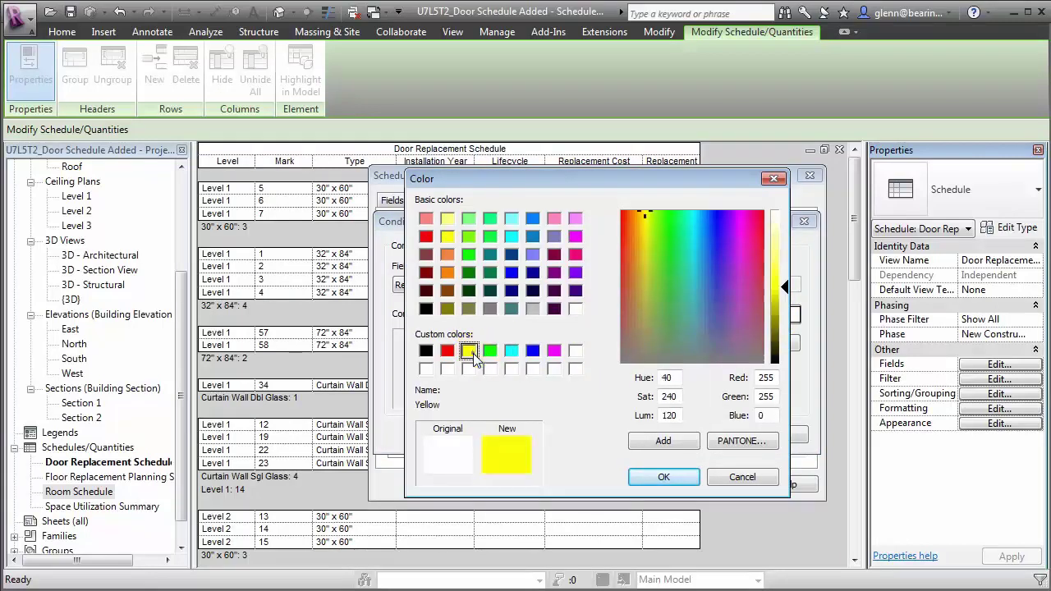
{"action": "left_click", "coordinate": [663, 477]}
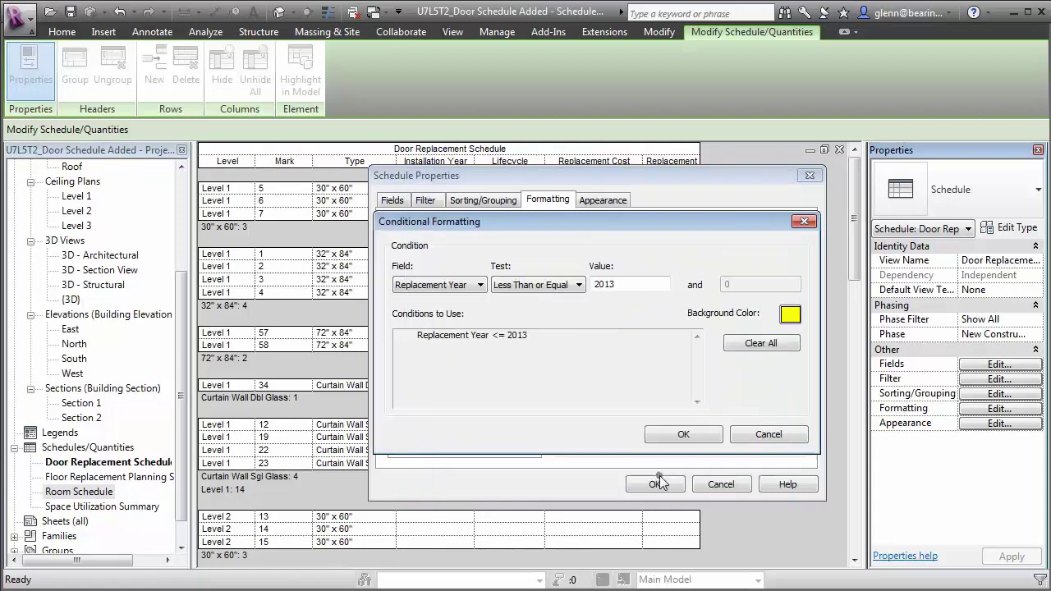
{"action": "left_click", "coordinate": [681, 435]}
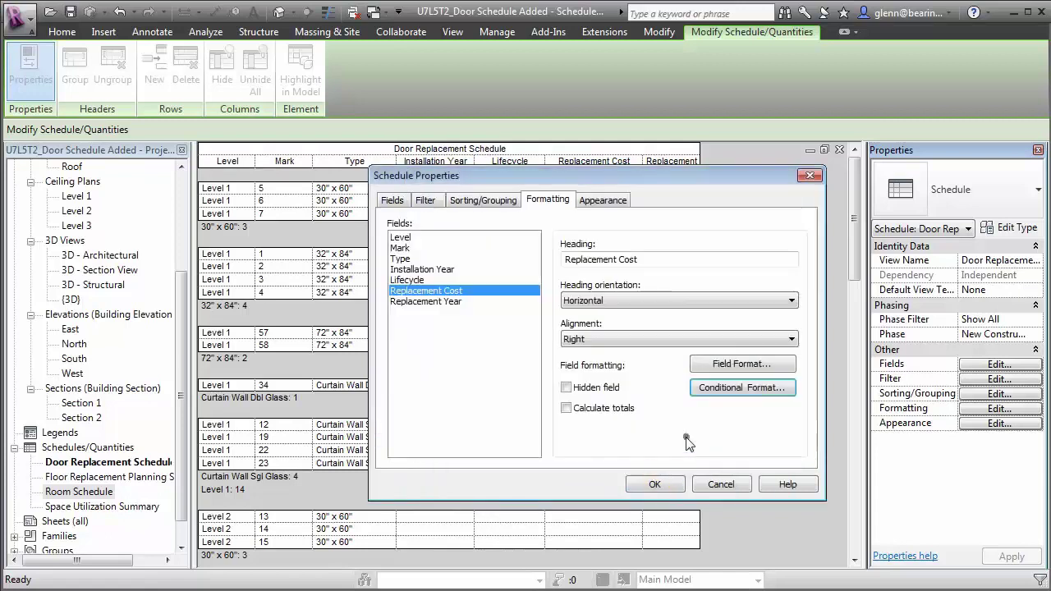
{"action": "left_click", "coordinate": [670, 480]}
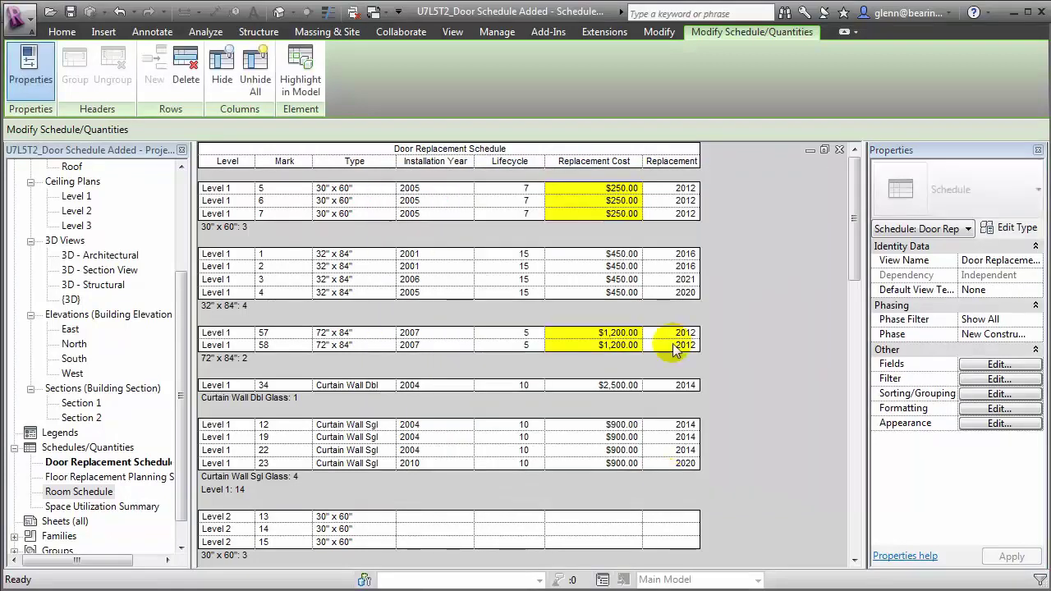